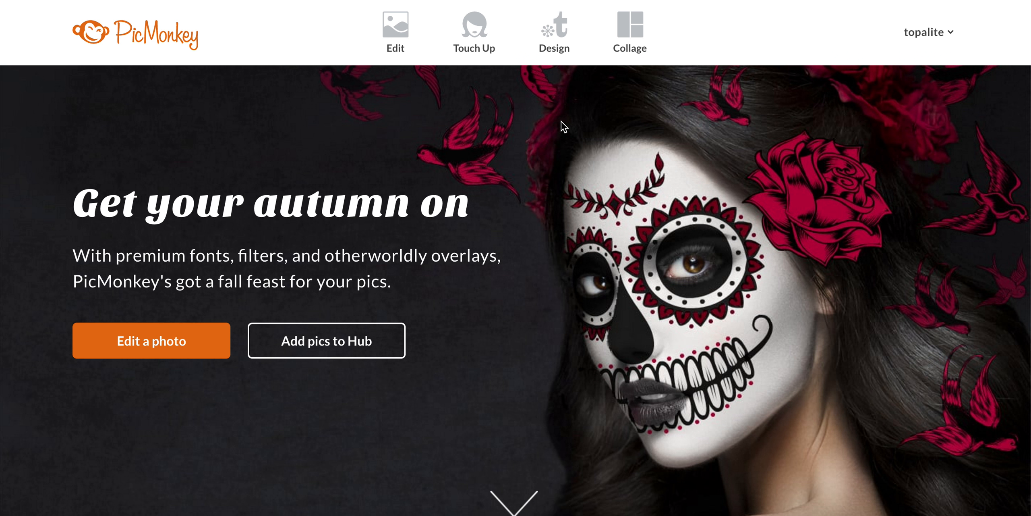
# Start a new design on a blank square canvas
pyautogui.click(558, 48)
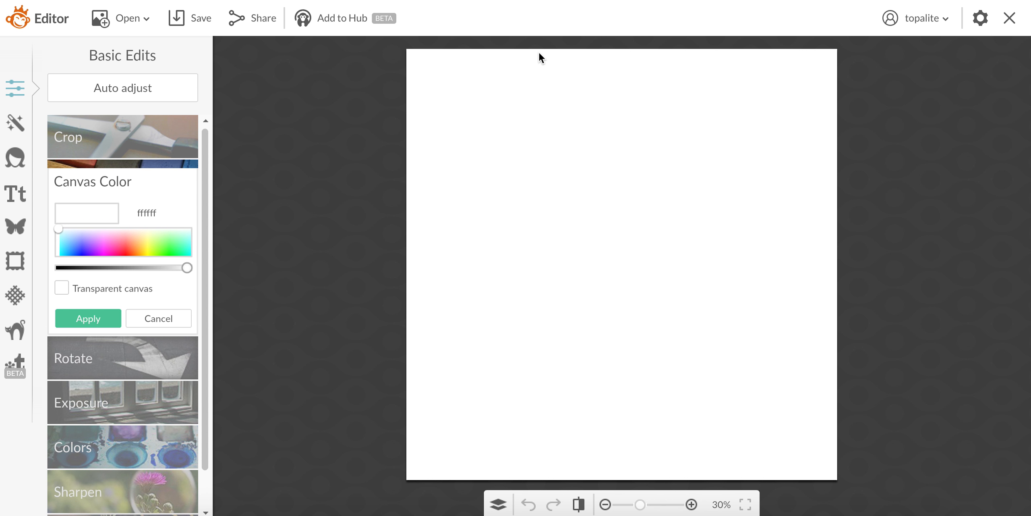
pyautogui.click(1013, 20)
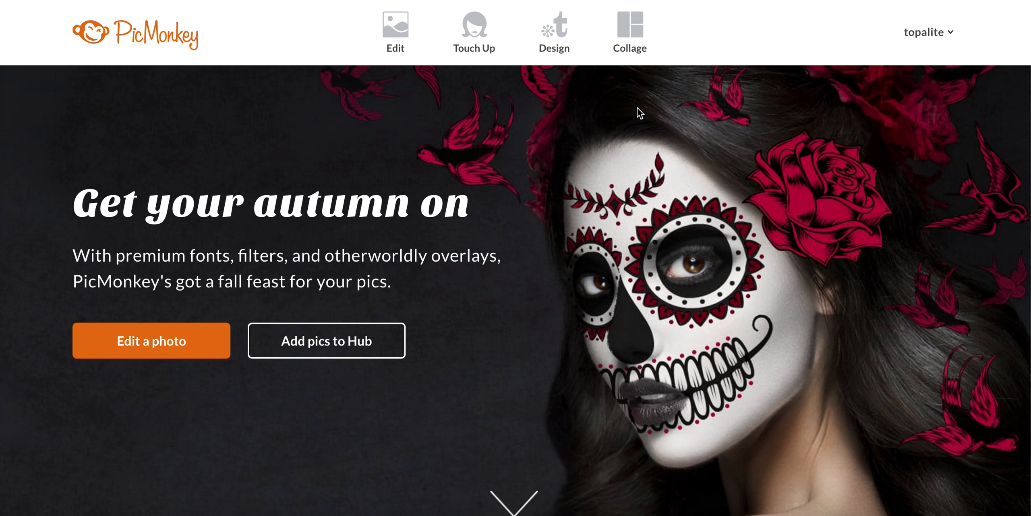
pyautogui.moveTo(556, 39)
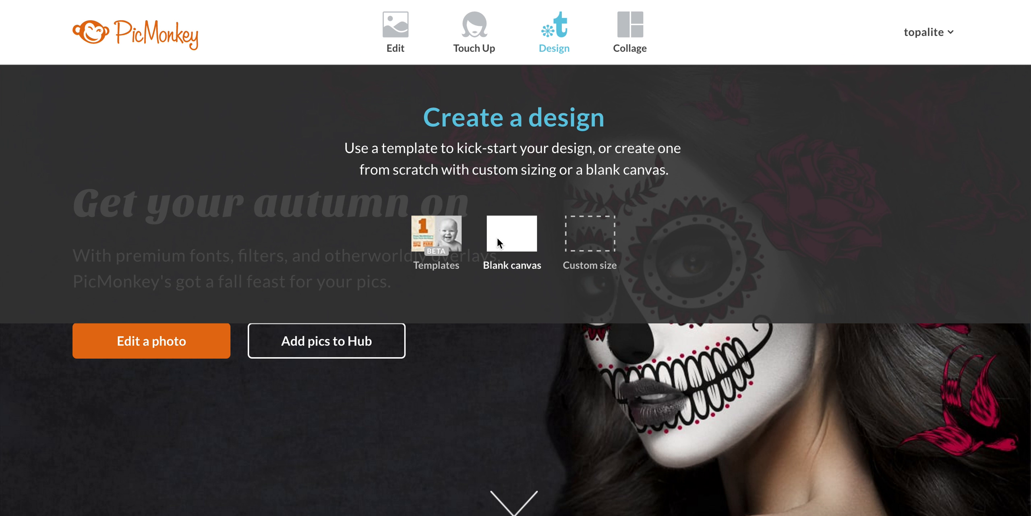
pyautogui.click(499, 243)
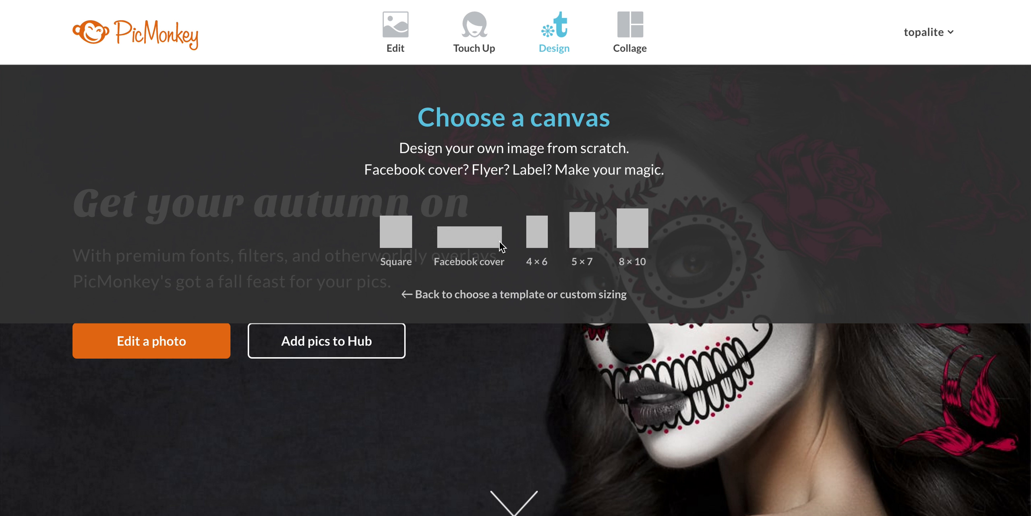
pyautogui.click(398, 238)
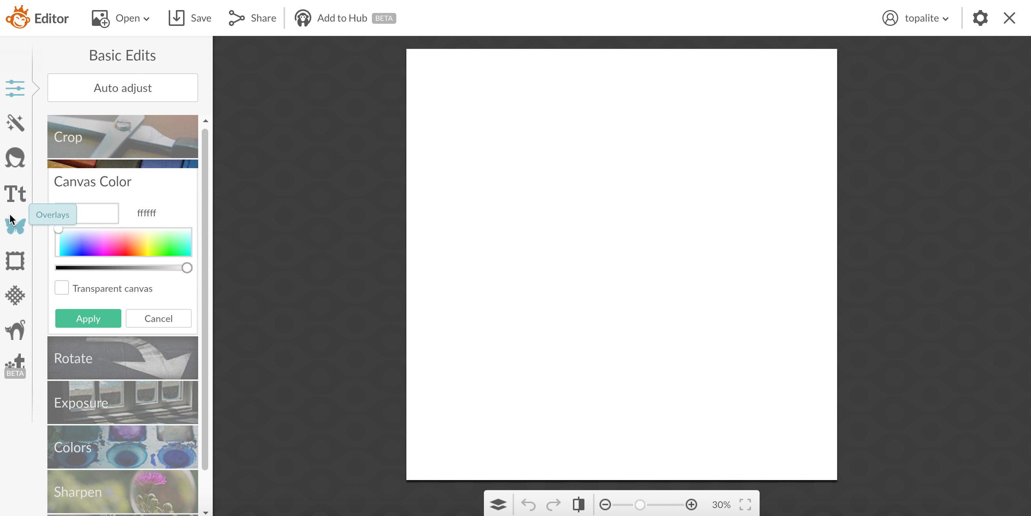
# Find the image "quiver ww.png" by searching the computer for "washer" and add it as a custom overlay
pyautogui.click(20, 233)
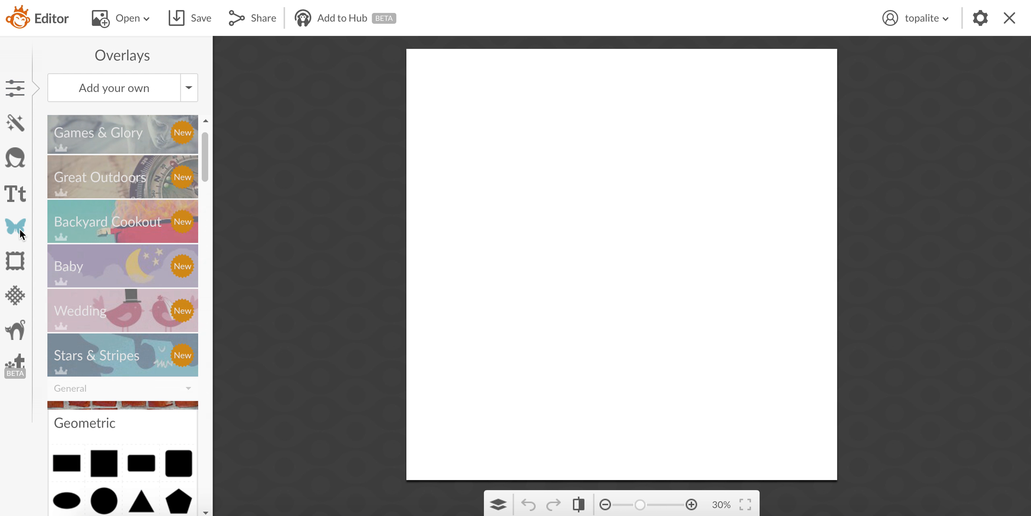
pyautogui.click(111, 88)
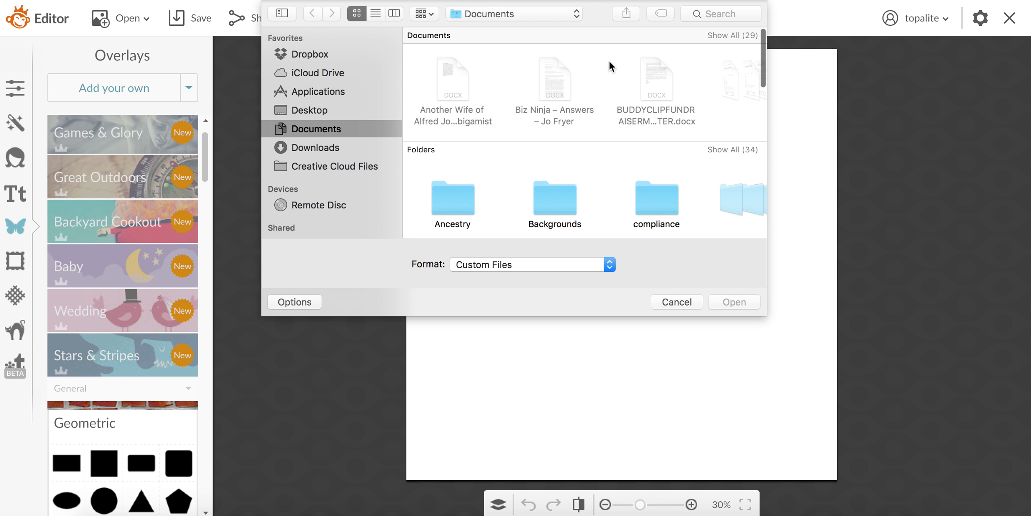
pyautogui.click(705, 14)
pyautogui.write('washer')
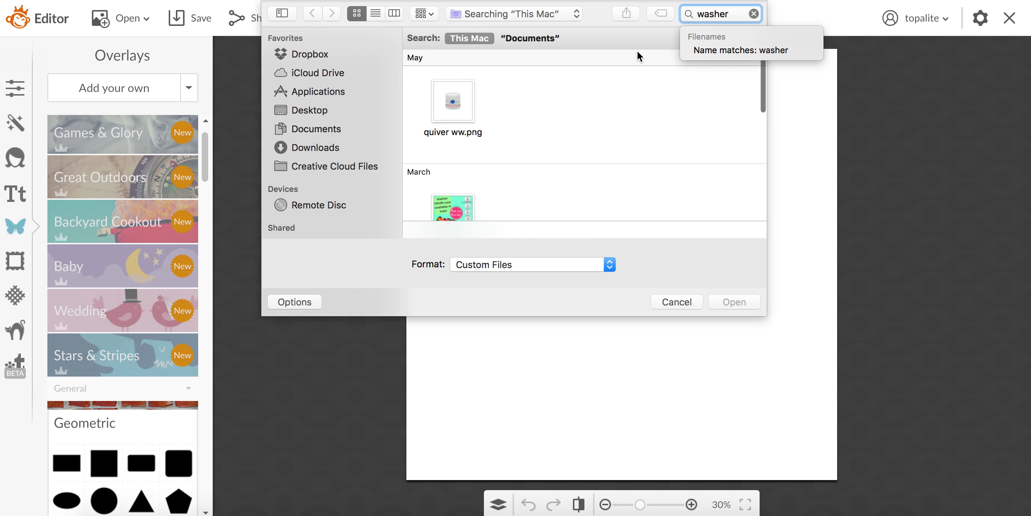
pyautogui.scroll(-2, 561, 153)
pyautogui.click(454, 66)
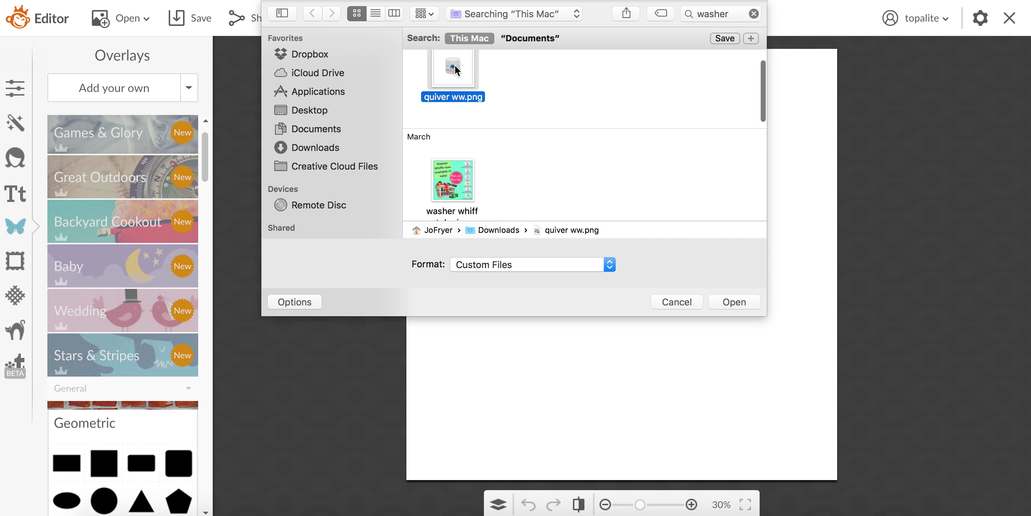
pyautogui.click(734, 302)
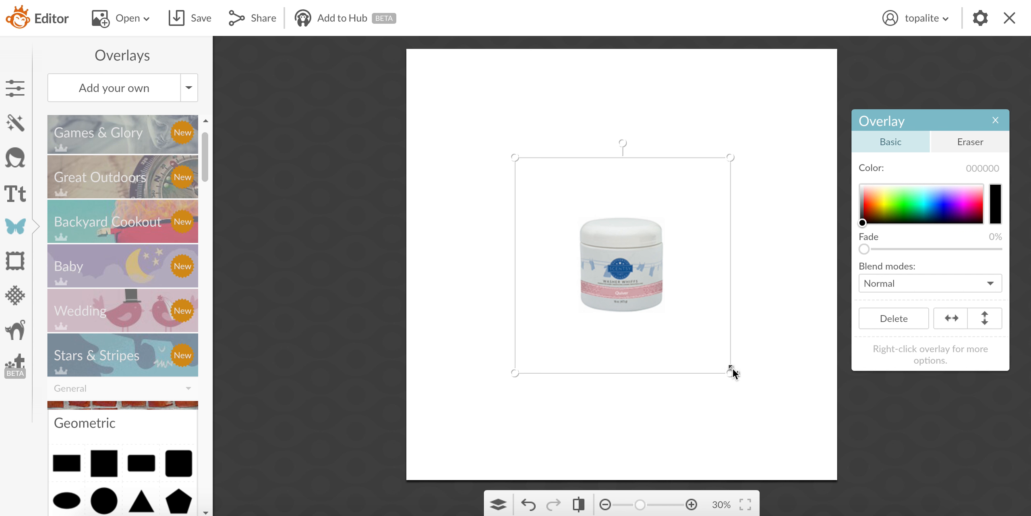
# Enlarge the Washer Whiffs jar overlay and place it slightly left of and below the canvas centre
pyautogui.moveTo(731, 372); pyautogui.dragTo(771, 409)
pyautogui.moveTo(656, 315); pyautogui.dragTo(588, 311)
pyautogui.click(744, 310)
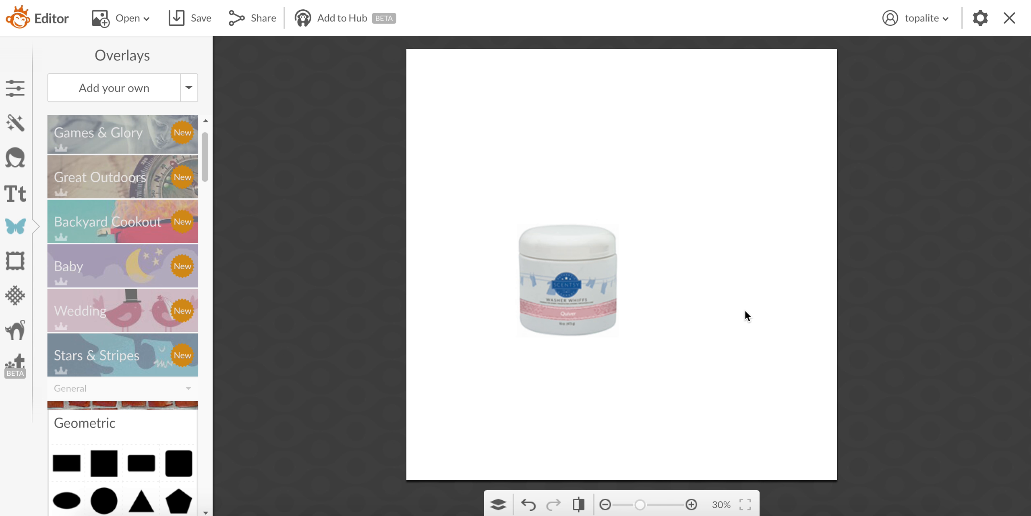
pyautogui.moveTo(551, 261); pyautogui.dragTo(556, 284)
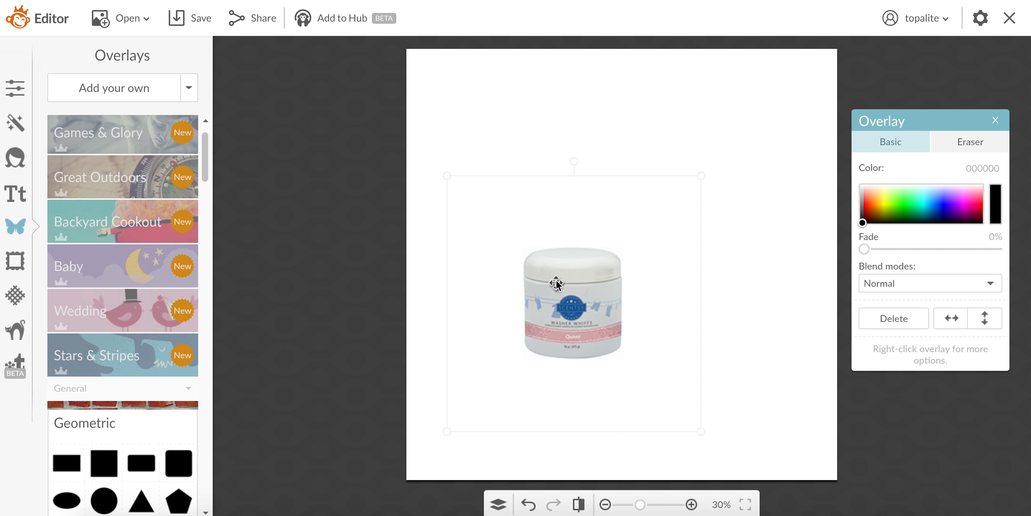
pyautogui.click(779, 287)
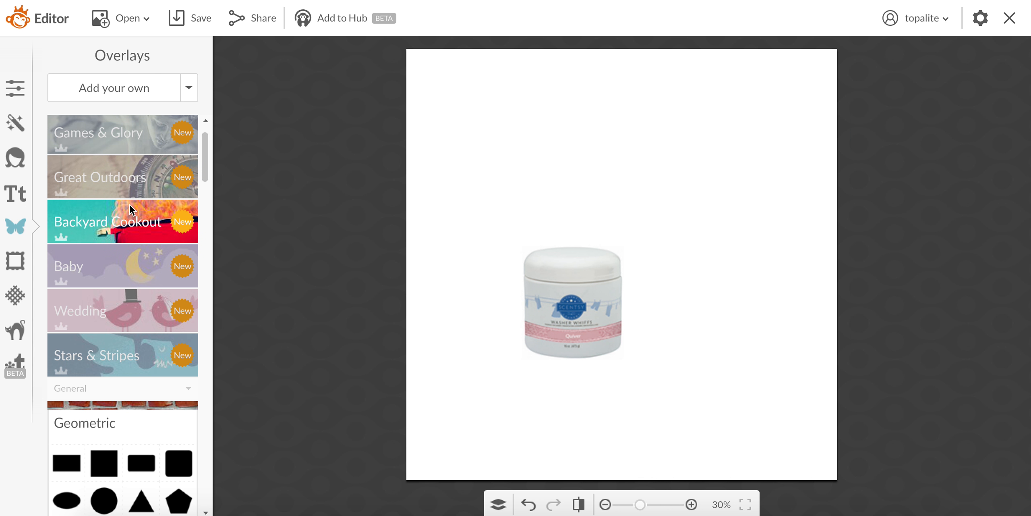
# Find the image "ll.jpg" by searching the computer for "ll" and add it as a second custom overlay
pyautogui.click(99, 88)
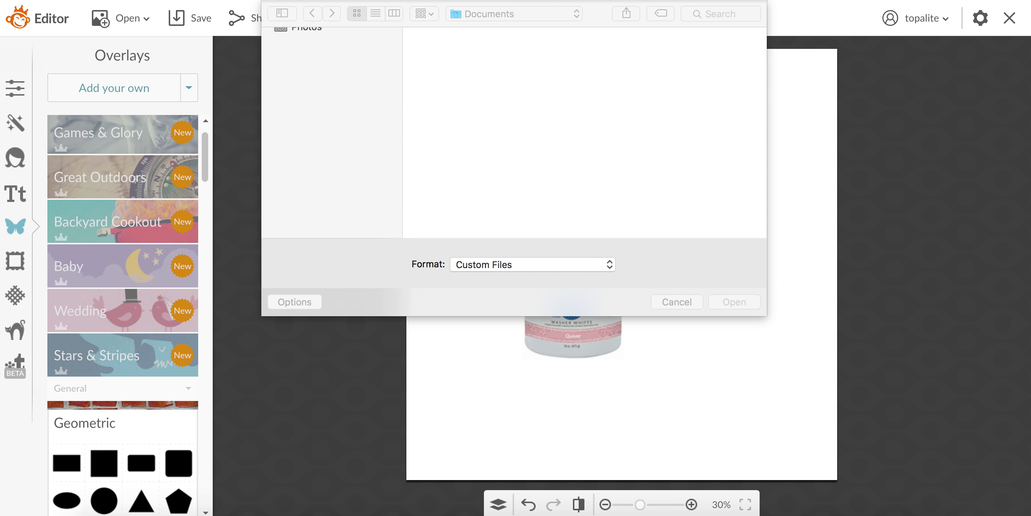
pyautogui.click(727, 10)
pyautogui.write('ll')
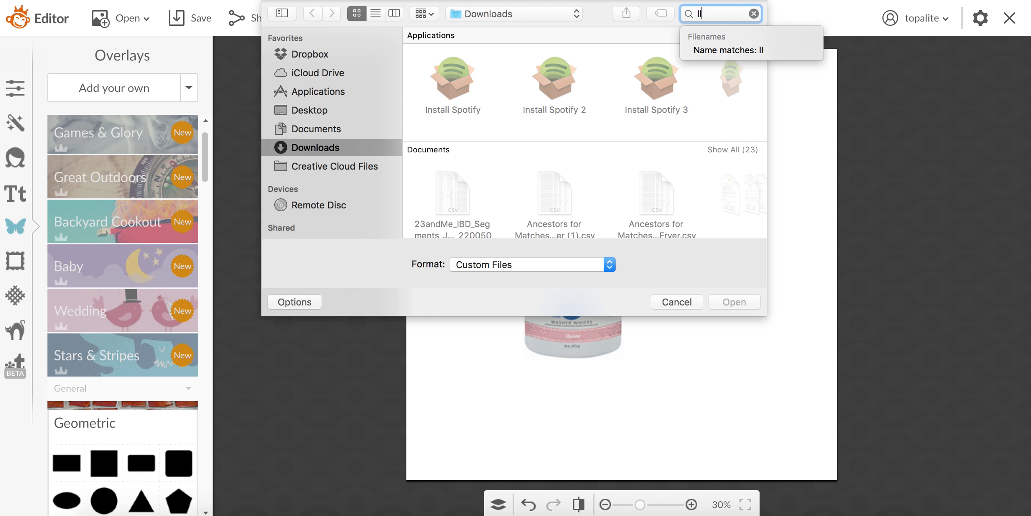
pyautogui.click(457, 209)
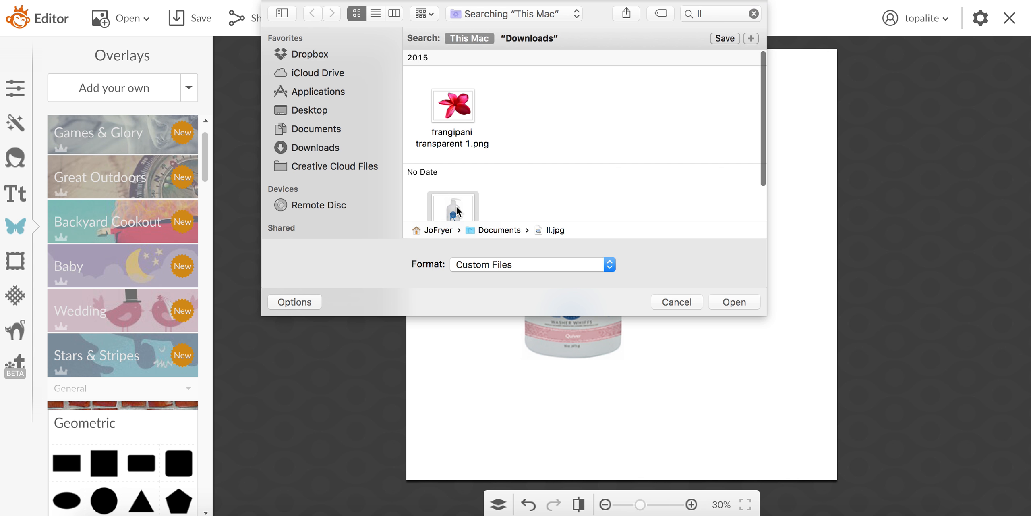
pyautogui.click(734, 302)
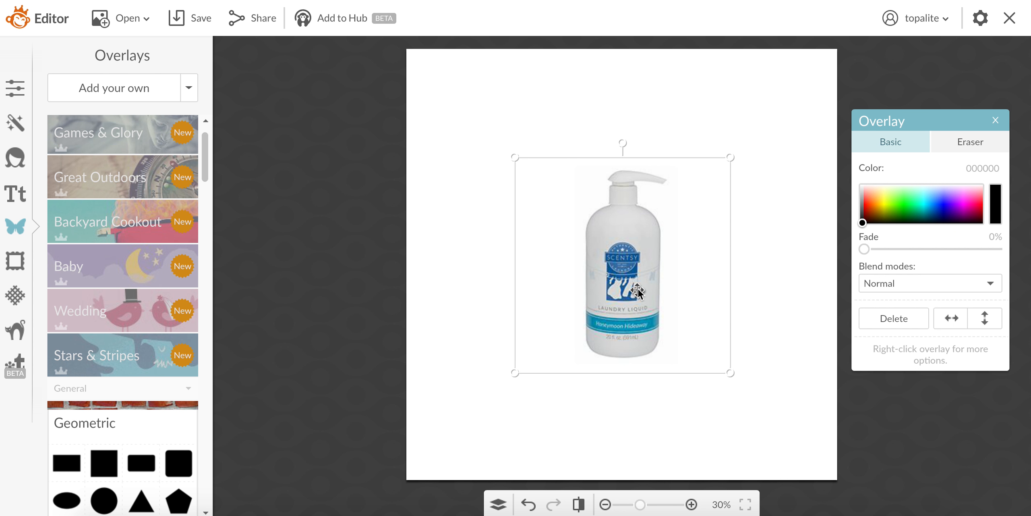
# Position the laundry liquid bottle overlay directly beside the right edge of the jar
pyautogui.moveTo(607, 287); pyautogui.dragTo(693, 291)
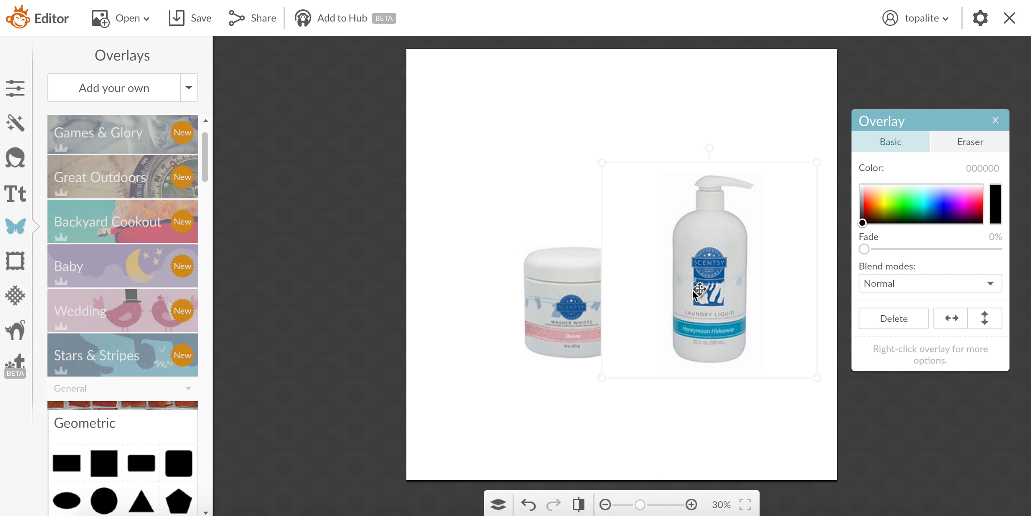
pyautogui.hotkey('ctrl', 'z')
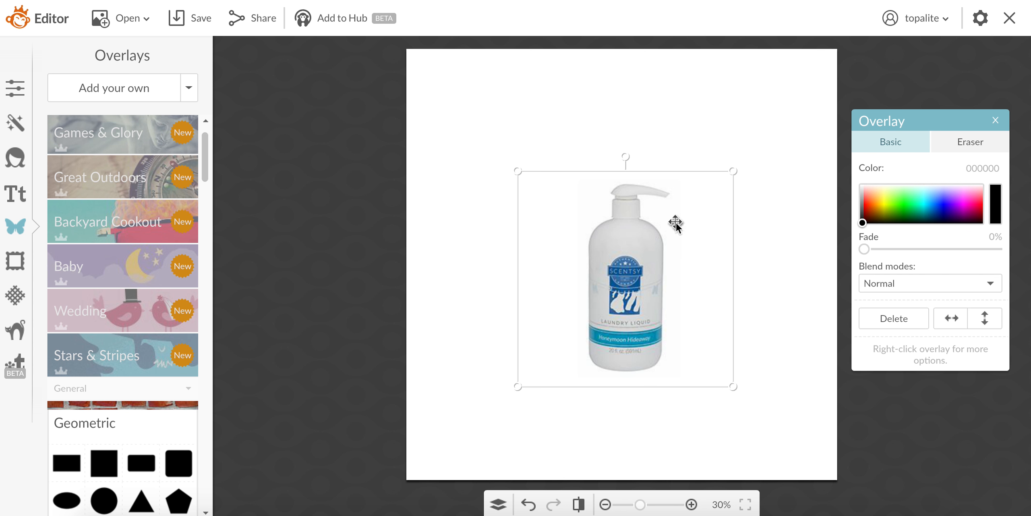
pyautogui.moveTo(624, 258); pyautogui.dragTo(653, 246)
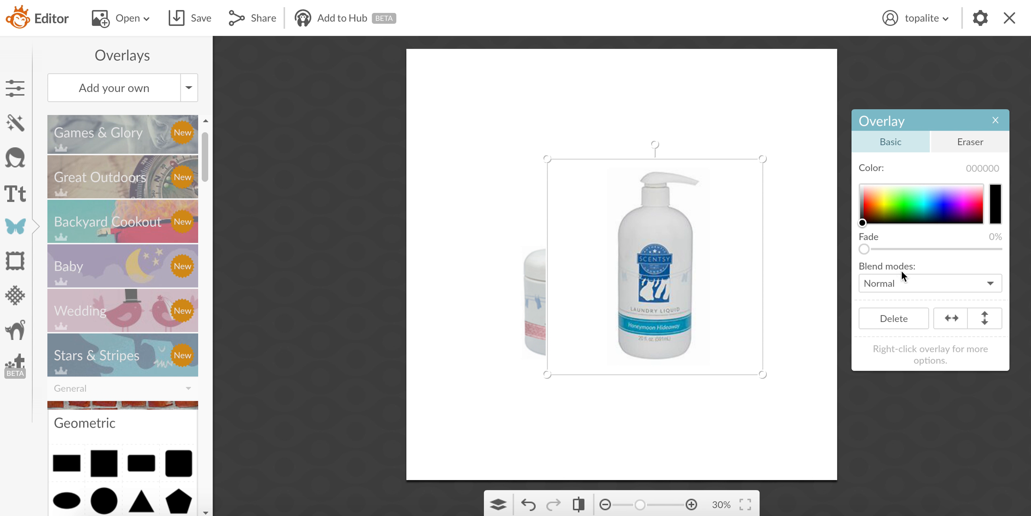
# Set the bottle overlay's blend mode to Darken
pyautogui.click(994, 285)
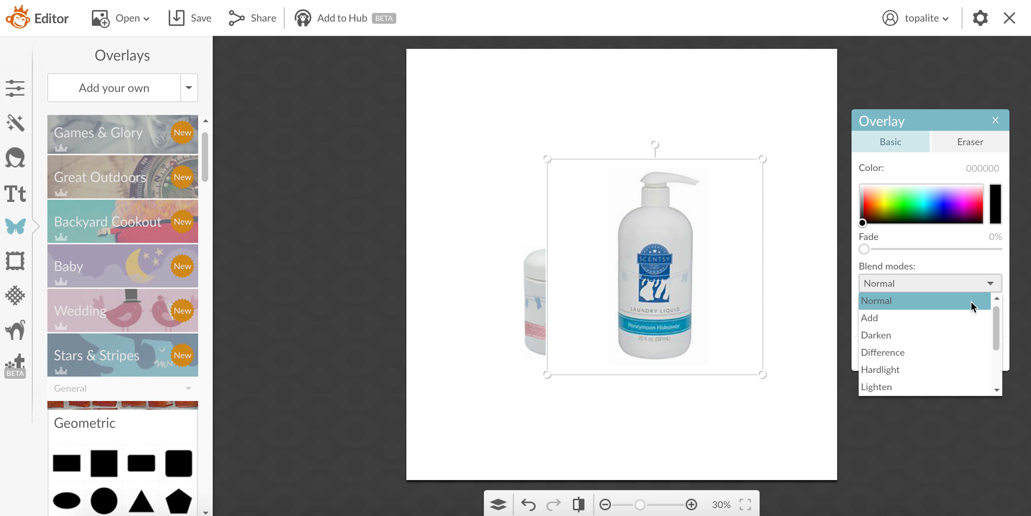
pyautogui.click(962, 337)
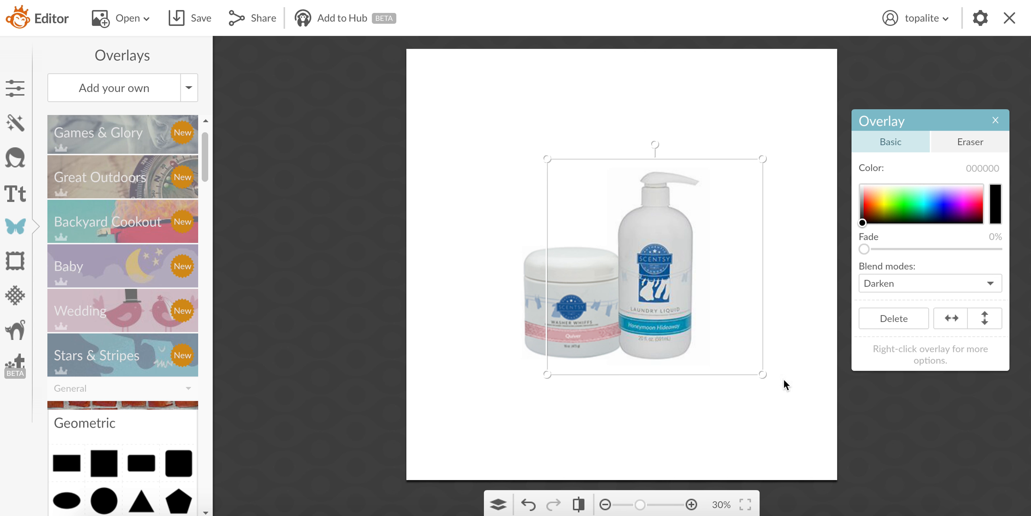
pyautogui.click(721, 405)
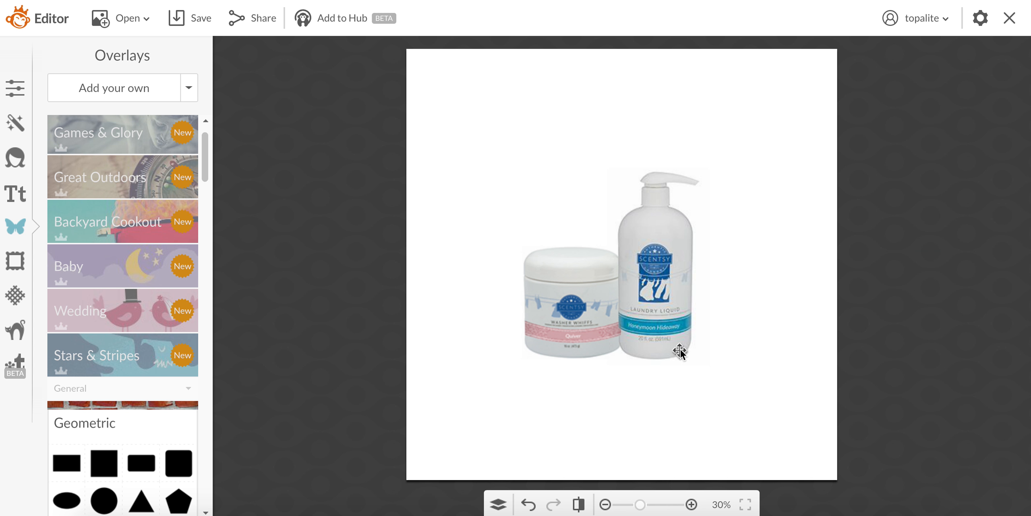
# Move the bottle left so that it overlaps the right side of the jar
pyautogui.click(648, 315)
pyautogui.moveTo(647, 314); pyautogui.dragTo(614, 318)
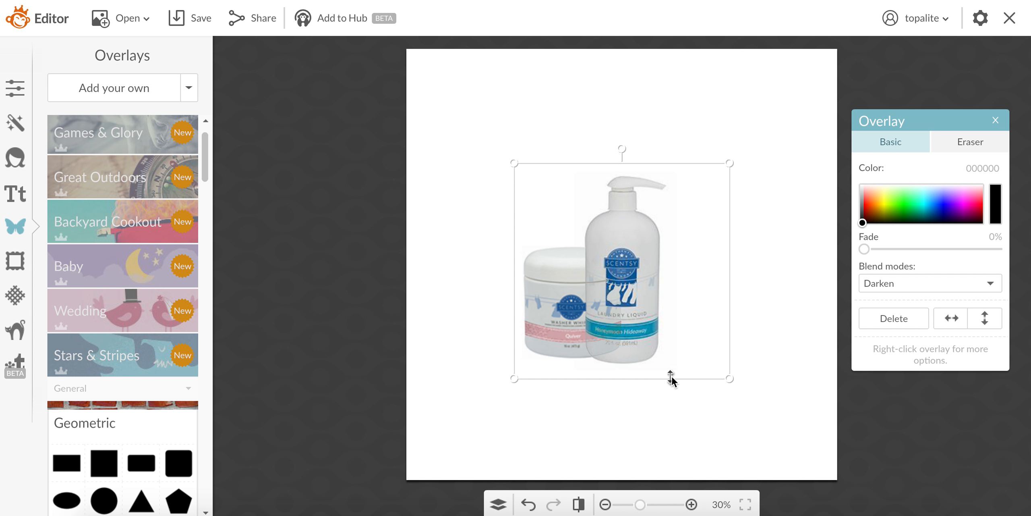
pyautogui.click(691, 396)
pyautogui.click(753, 320)
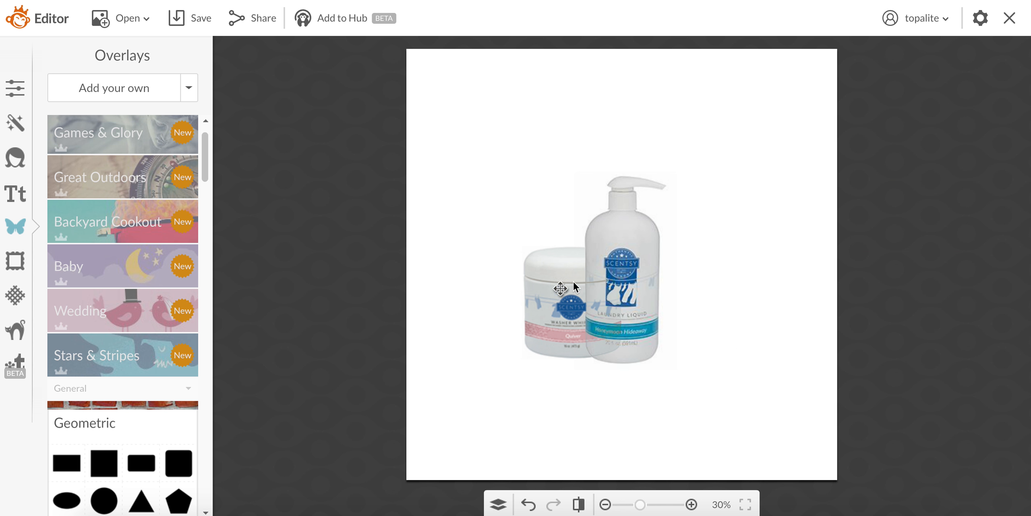
pyautogui.click(626, 278)
pyautogui.moveTo(627, 278); pyautogui.dragTo(638, 274)
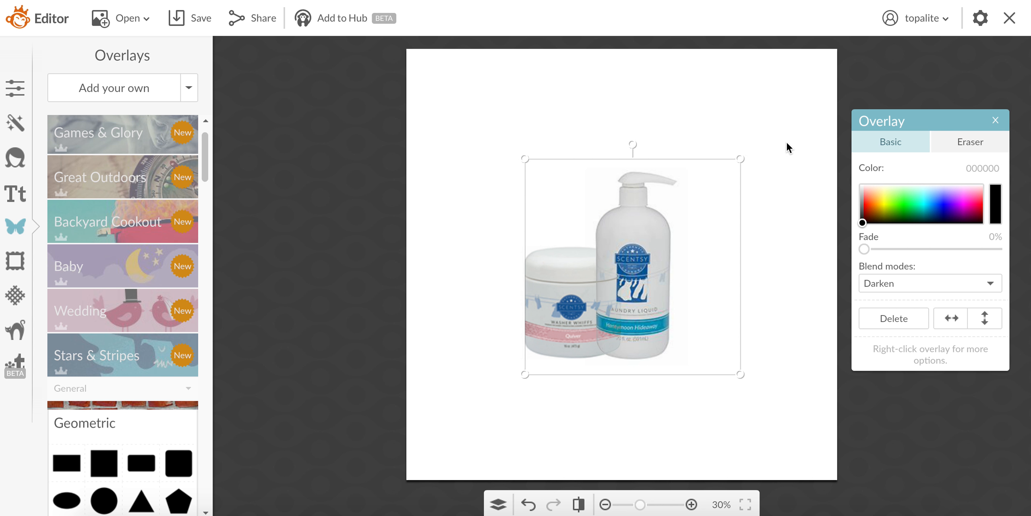
# Enlarge the bottle slightly and adjust its position so its base lines up with the jar's base
pyautogui.moveTo(742, 160); pyautogui.dragTo(755, 154)
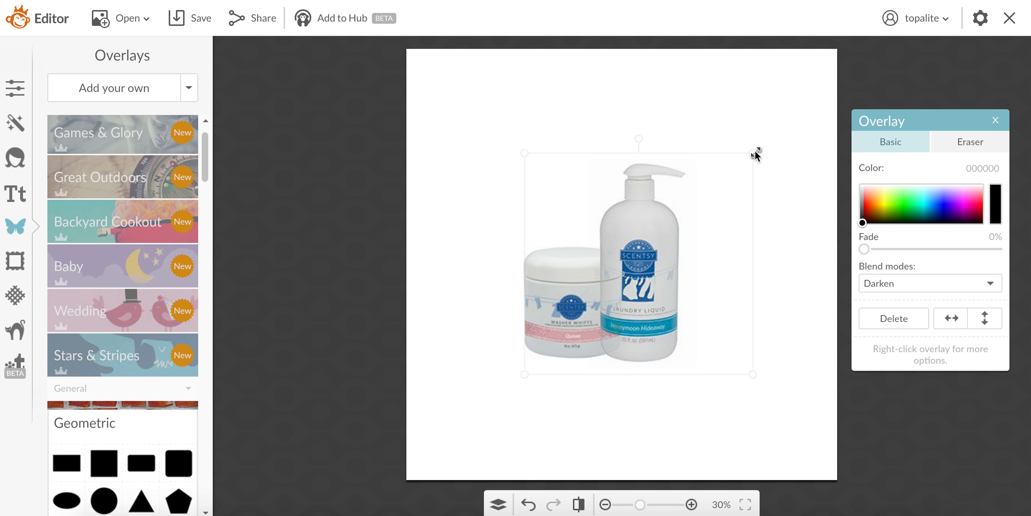
pyautogui.moveTo(639, 230); pyautogui.dragTo(638, 228)
pyautogui.click(622, 432)
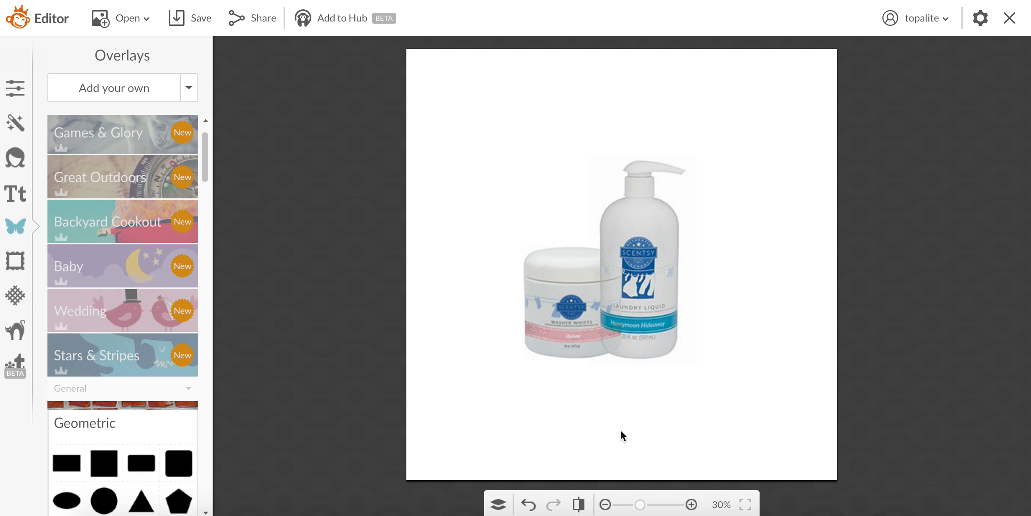
pyautogui.click(632, 309)
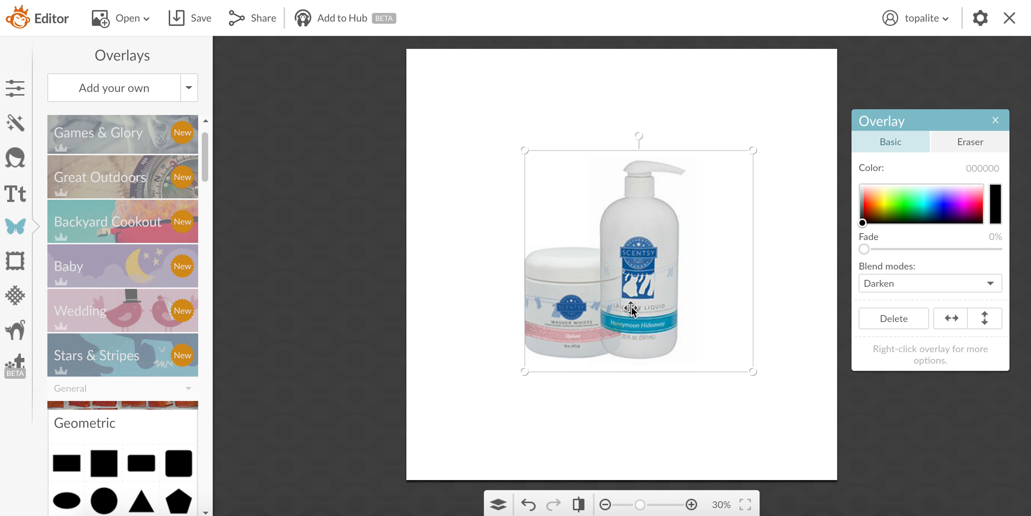
pyautogui.moveTo(632, 310); pyautogui.dragTo(634, 311)
pyautogui.click(468, 403)
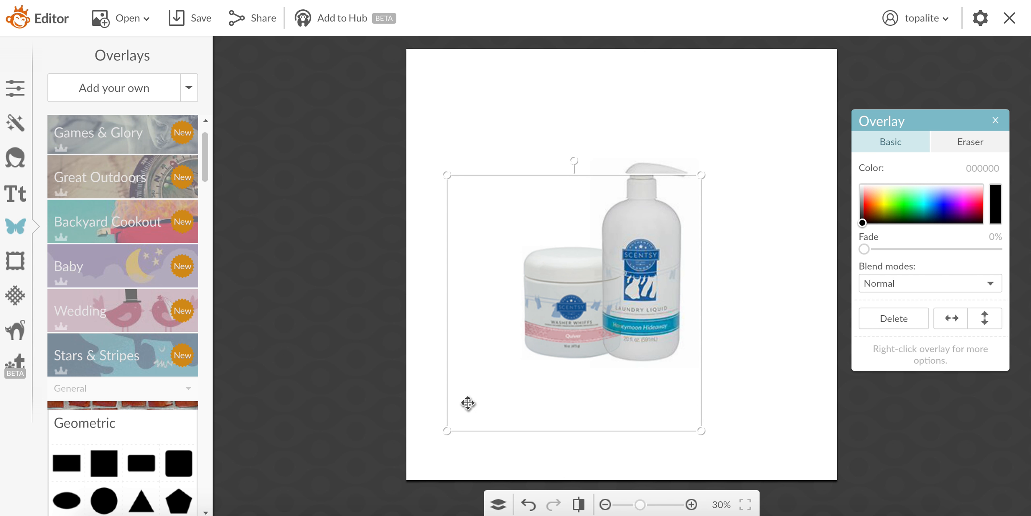
pyautogui.click(764, 277)
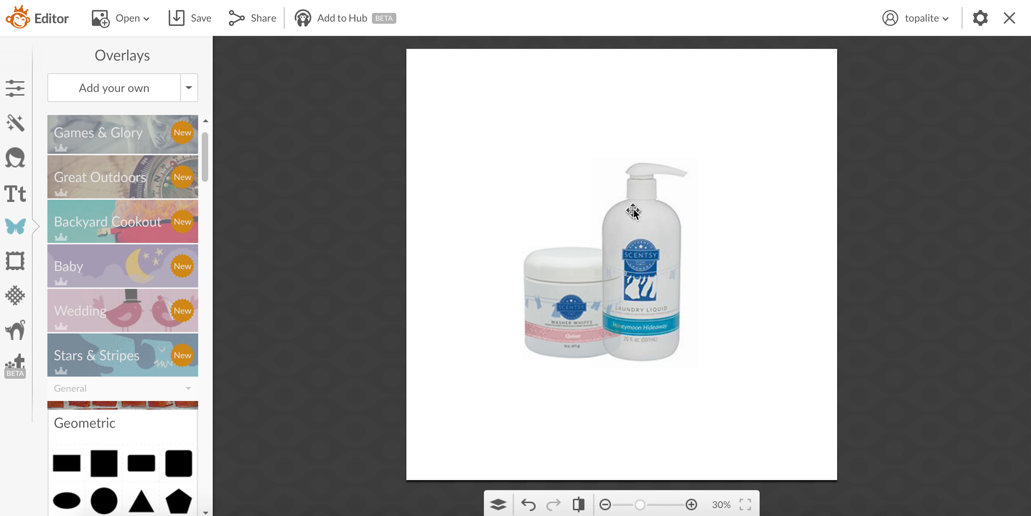
# Erase the part of the jar that shows through the bottle, using eraser size 51 and hardness 3
pyautogui.click(538, 318)
pyautogui.click(451, 329)
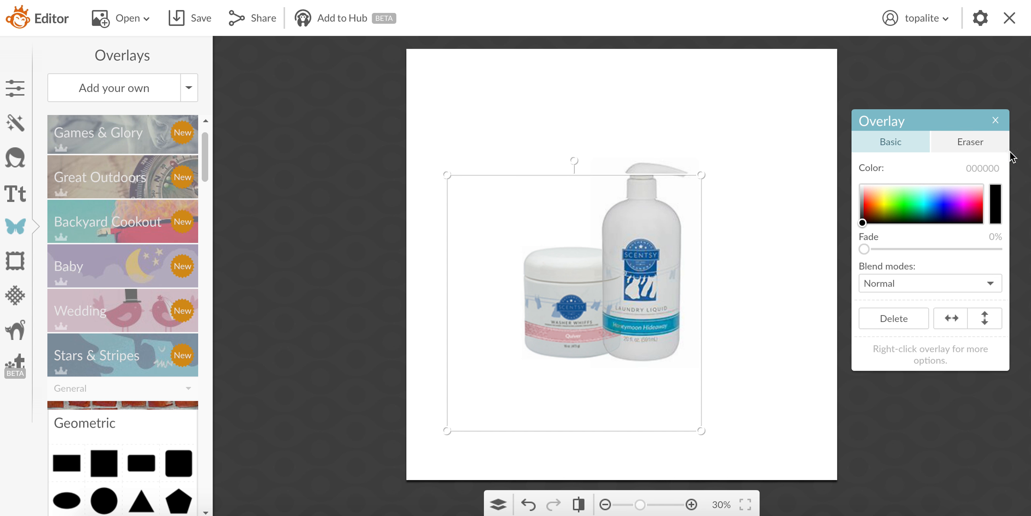
pyautogui.click(959, 145)
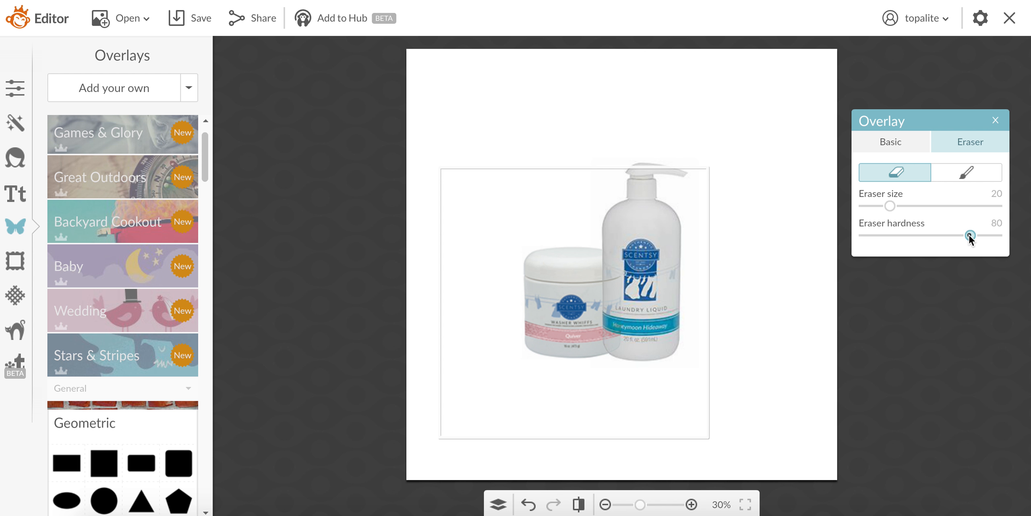
pyautogui.moveTo(970, 235); pyautogui.dragTo(872, 238)
pyautogui.moveTo(894, 205); pyautogui.dragTo(926, 204)
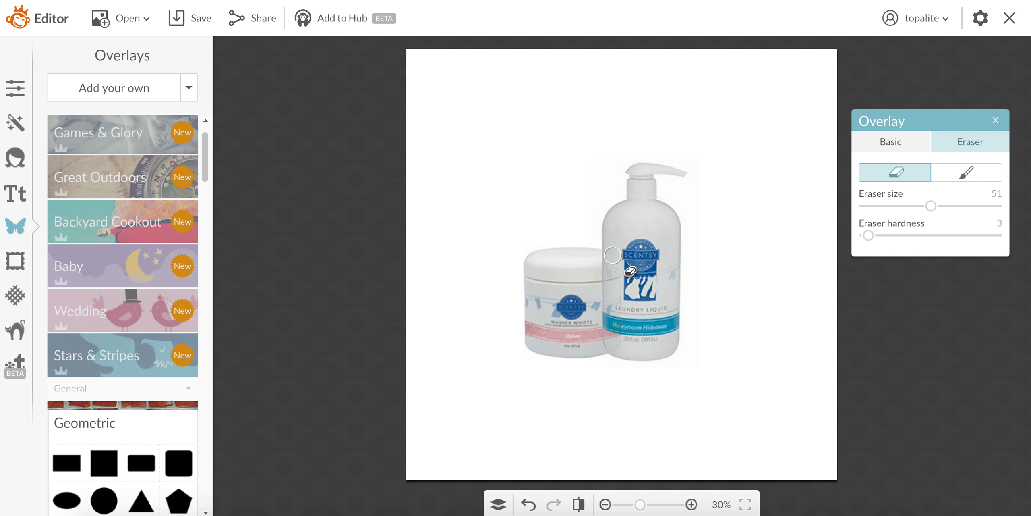
pyautogui.moveTo(612, 254)
pyautogui.mouseDown()
pyautogui.moveTo(612, 318)
pyautogui.moveTo(618, 342)
pyautogui.moveTo(627, 341)
pyautogui.mouseUp()
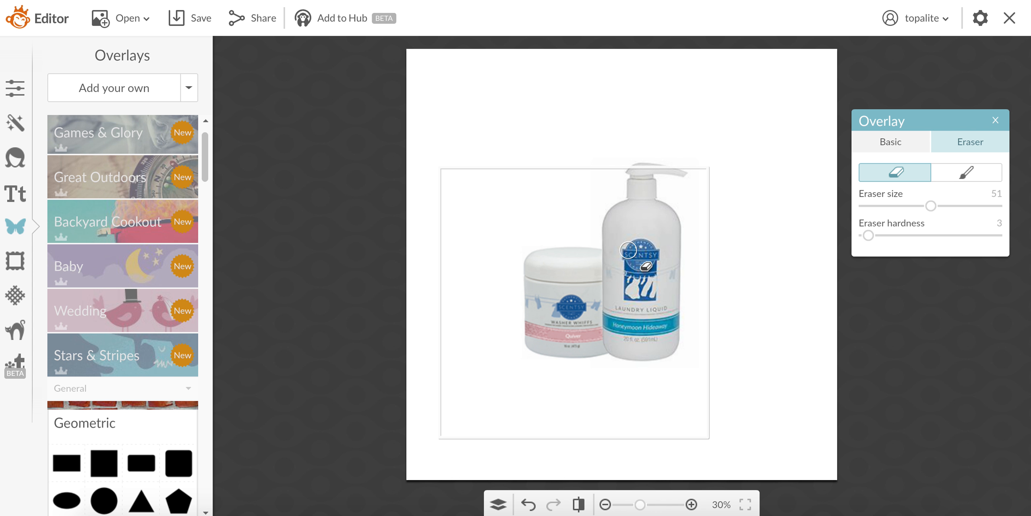
# Deselect the jar overlay and search the computer for another overlay image with the term "side"
pyautogui.click(909, 344)
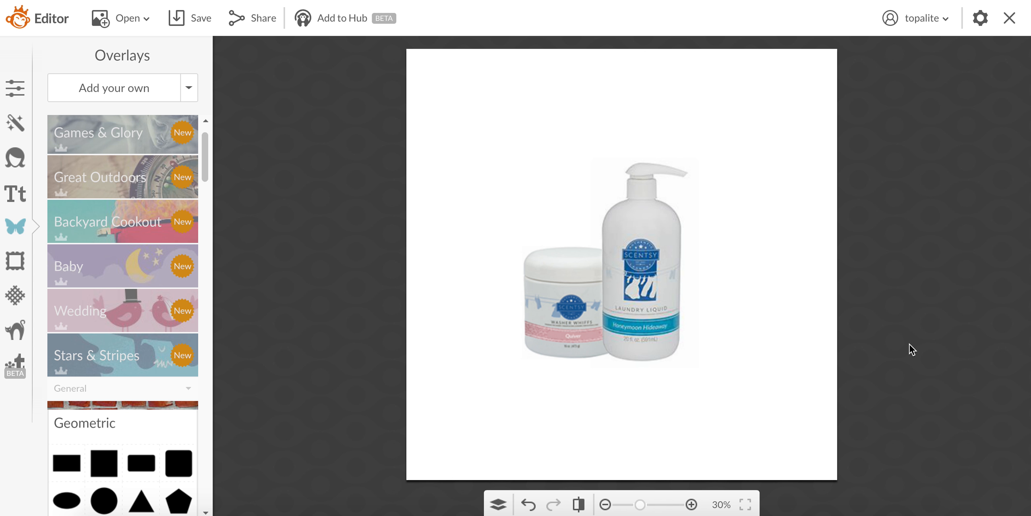
pyautogui.click(106, 91)
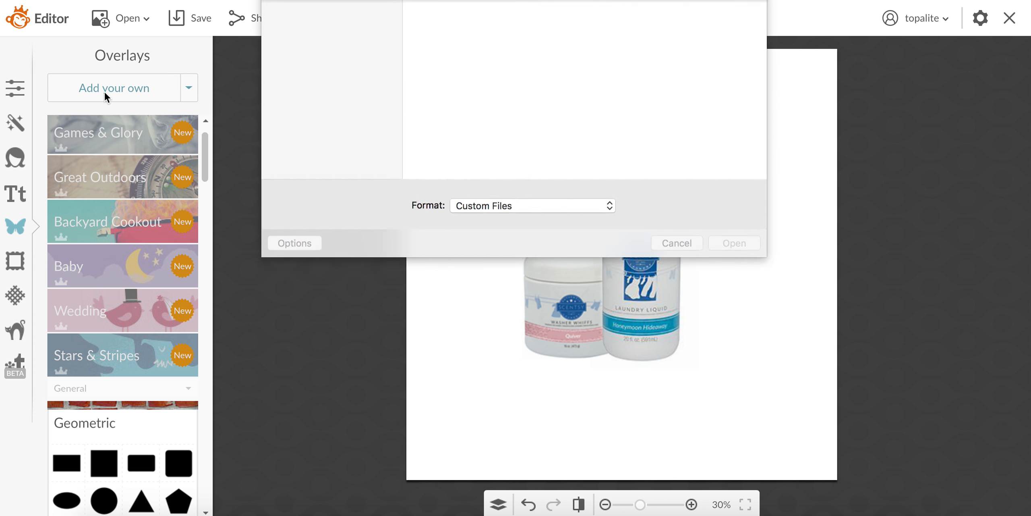
pyautogui.click(707, 14)
pyautogui.write('s')
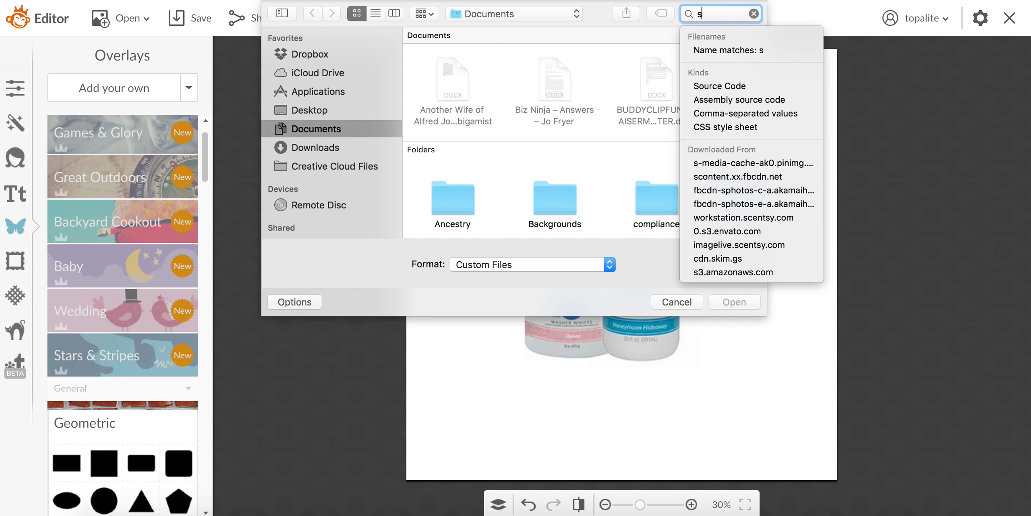
pyautogui.write('ide')
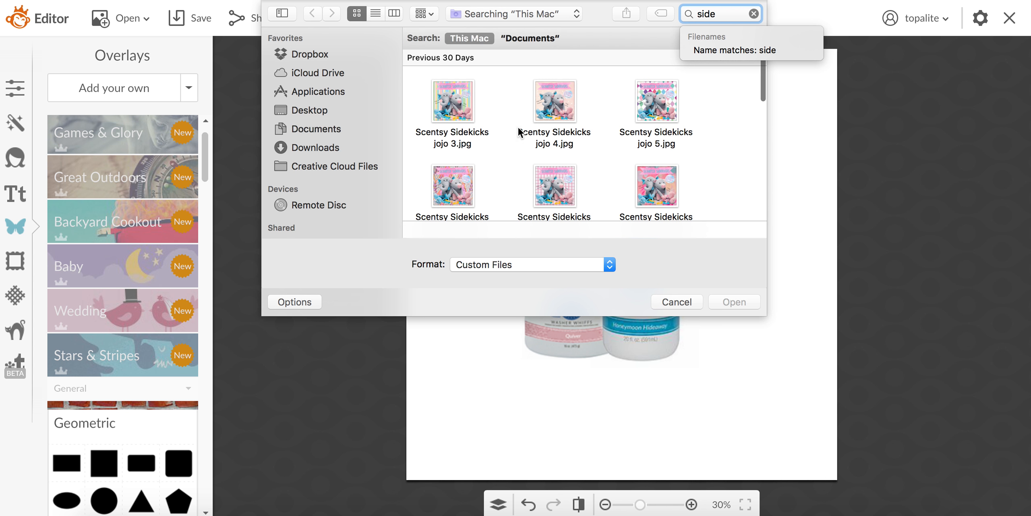
pyautogui.scroll(-5, 548, 165)
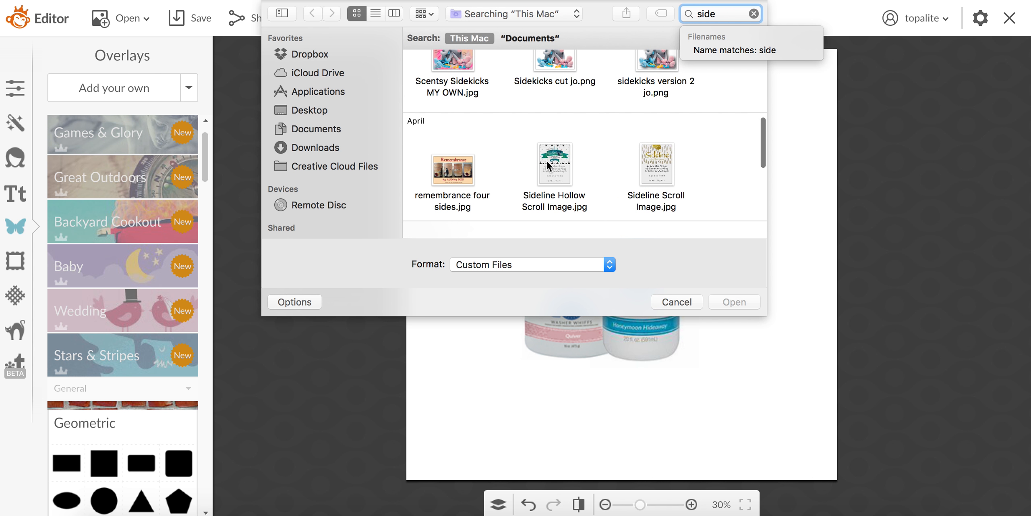
pyautogui.scroll(-1, 549, 166)
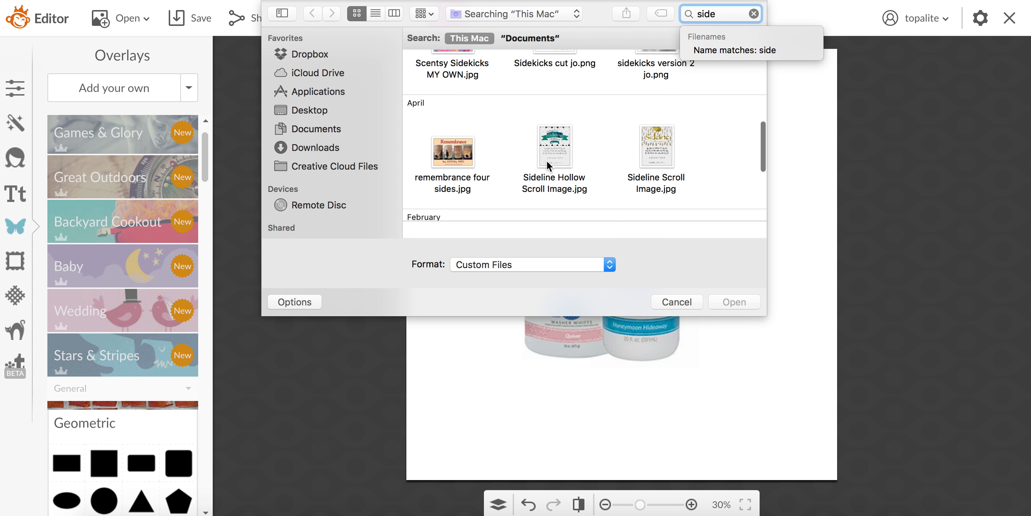
pyautogui.scroll(-8, 548, 165)
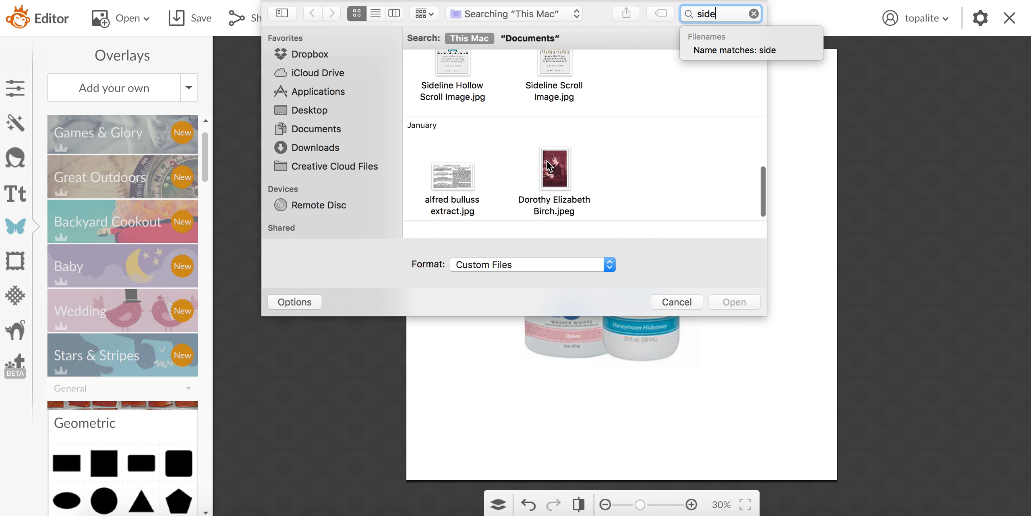
pyautogui.scroll(10, 548, 165)
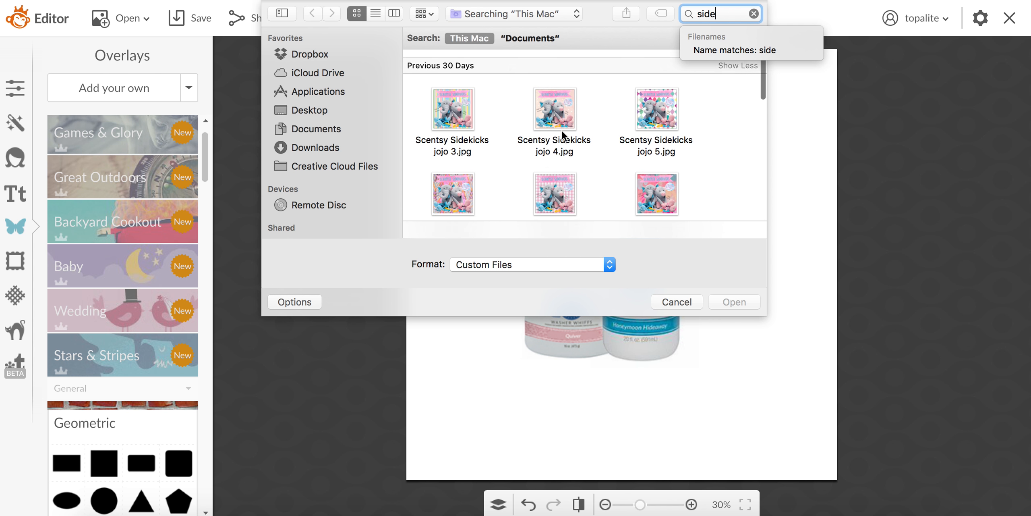
# Search the image files for "buddy" and add olympia blank.png as an overlay
pyautogui.click(753, 13)
pyautogui.write('buddy')
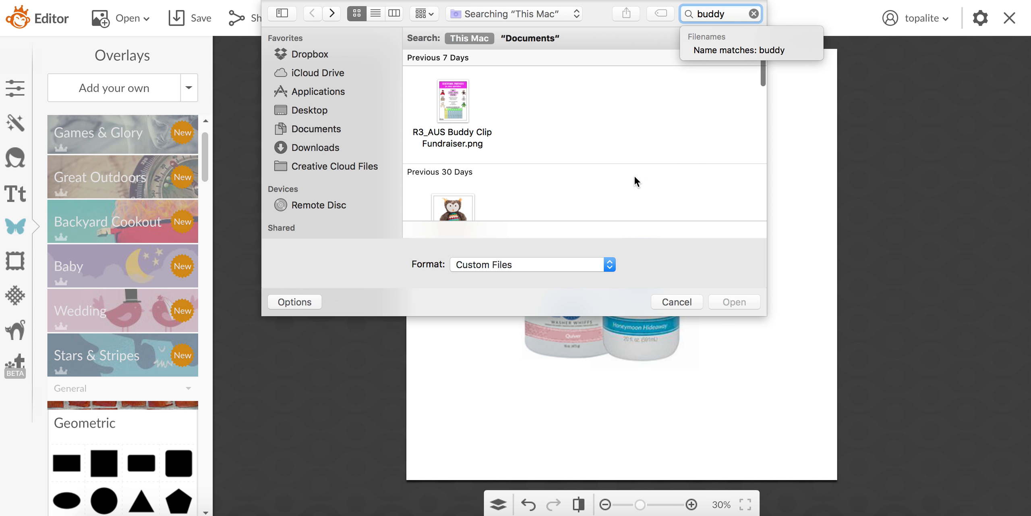
pyautogui.scroll(-8, 634, 177)
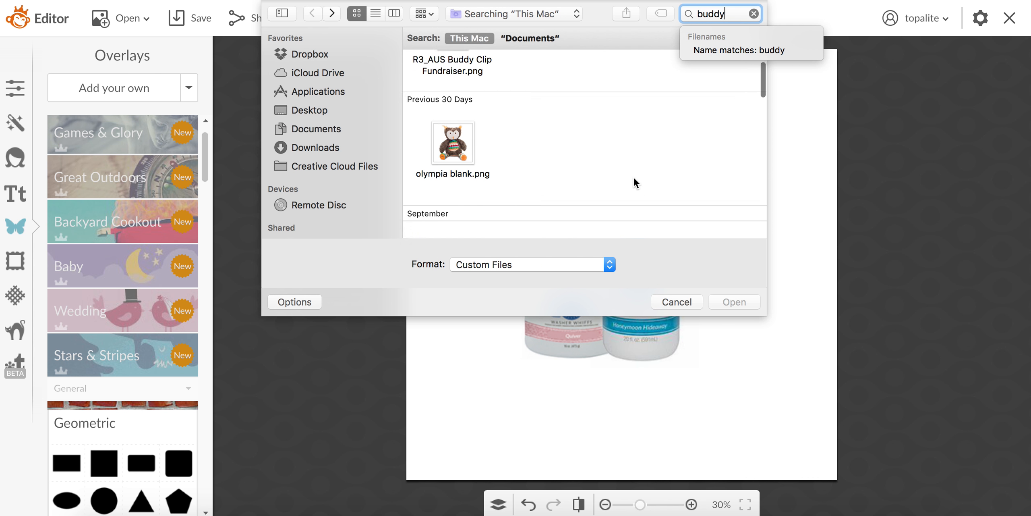
pyautogui.scroll(8, 633, 177)
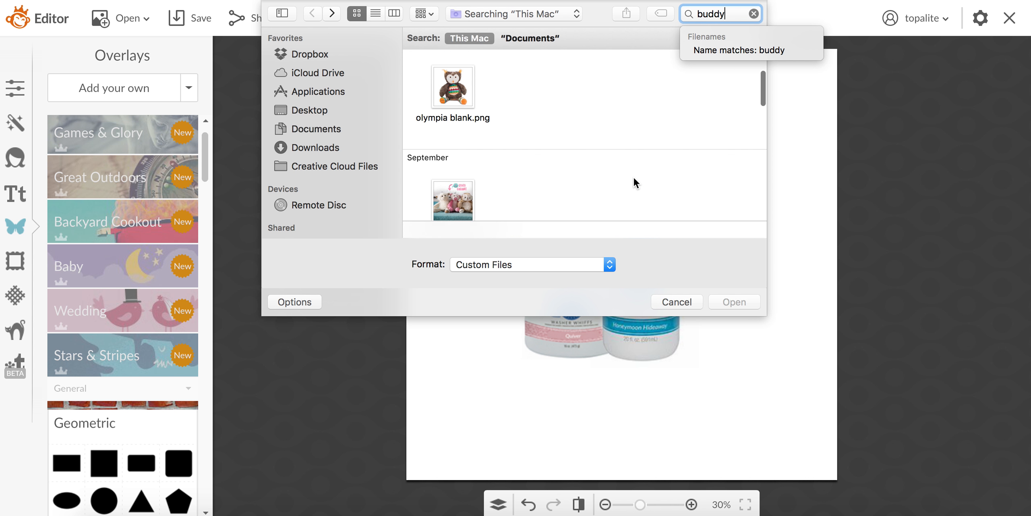
pyautogui.click(444, 101)
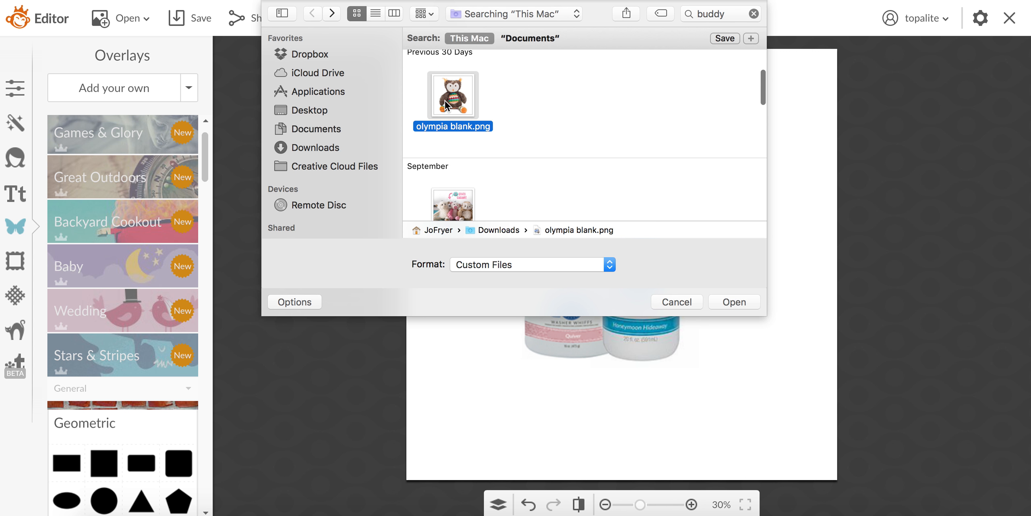
pyautogui.click(741, 302)
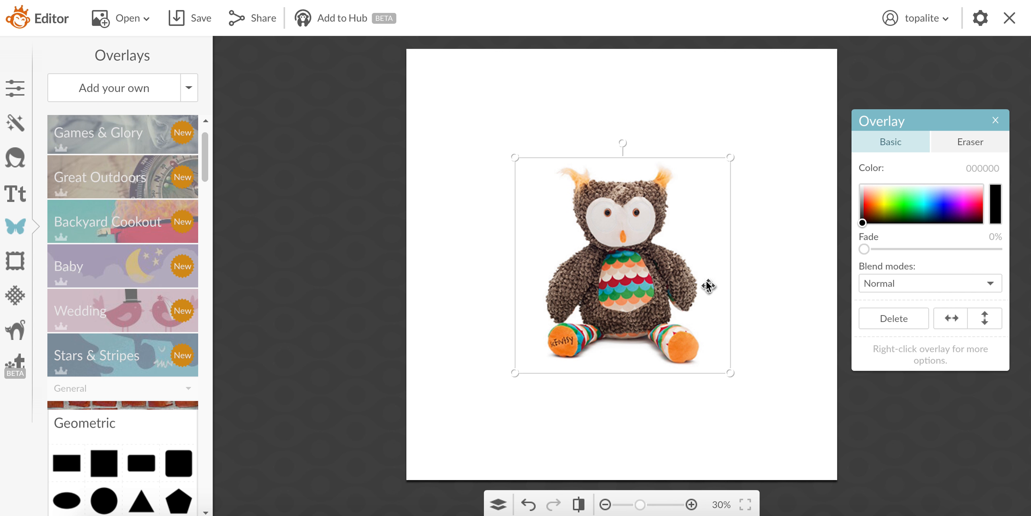
# Enlarge the owl overlay over the jar and bottle and set its blend mode to Darken
pyautogui.moveTo(729, 372); pyautogui.dragTo(833, 486)
pyautogui.moveTo(608, 229); pyautogui.dragTo(609, 166)
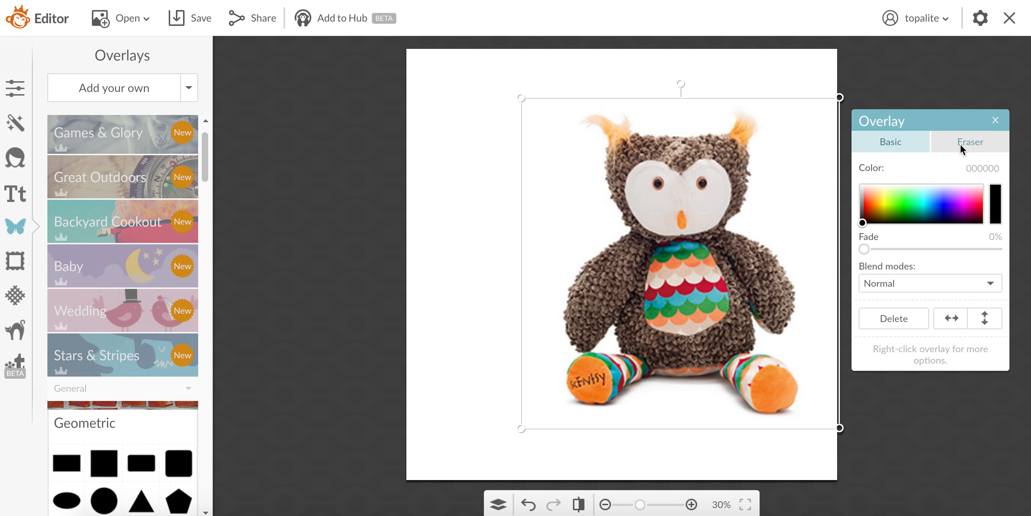
pyautogui.click(989, 284)
pyautogui.click(970, 338)
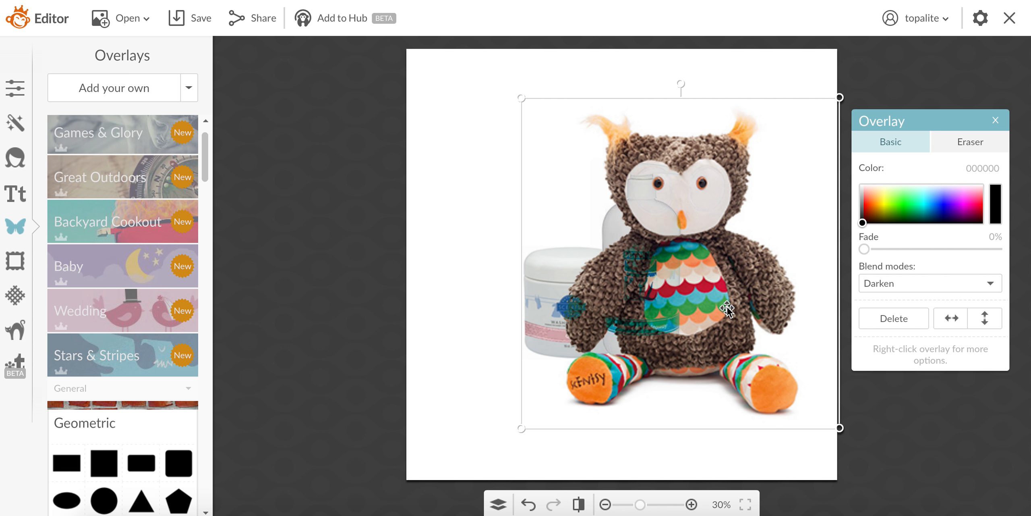
# Move the owl across the jar and bottle to show the overlap, and delete the owl overlay
pyautogui.moveTo(727, 307); pyautogui.dragTo(627, 281)
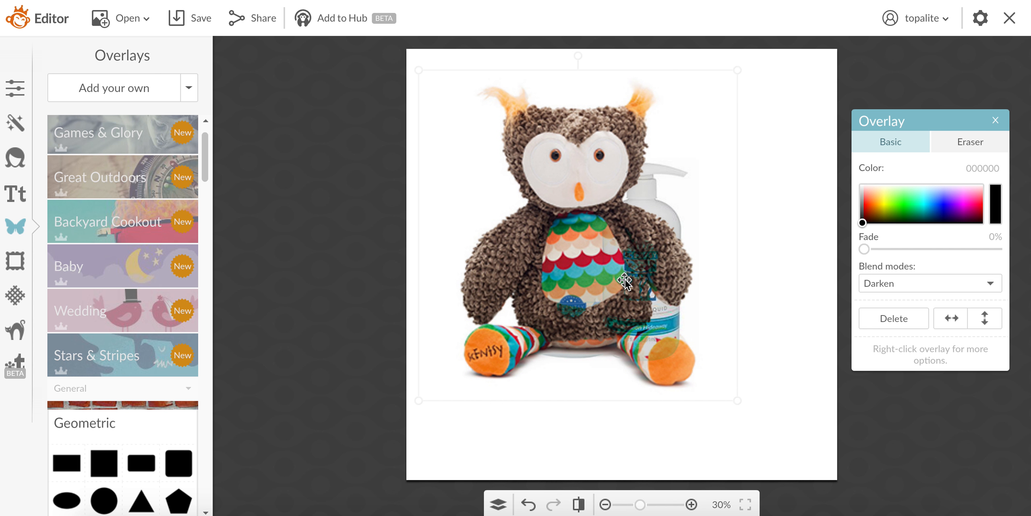
pyautogui.click(906, 317)
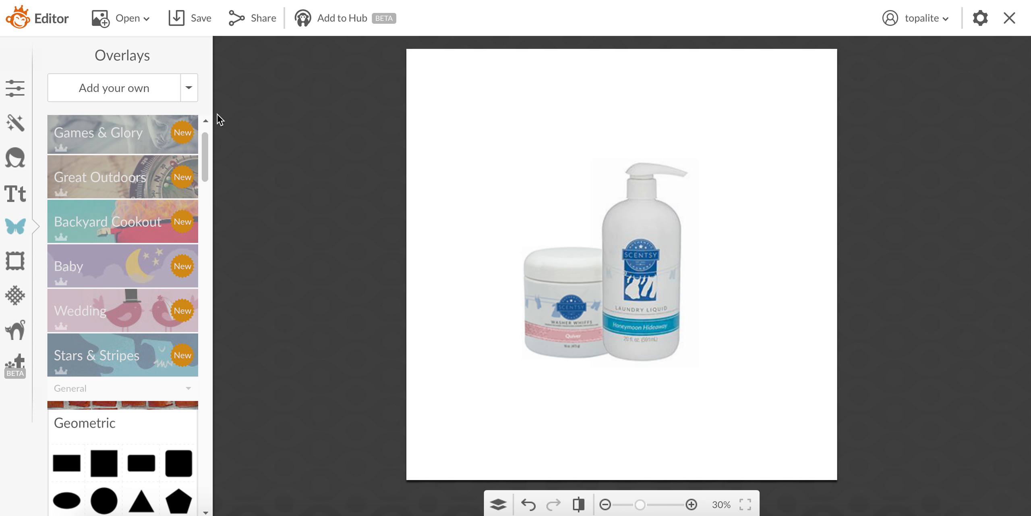
# Search the computer's image files for "washer whiffs tub" and clear the search term
pyautogui.click(120, 94)
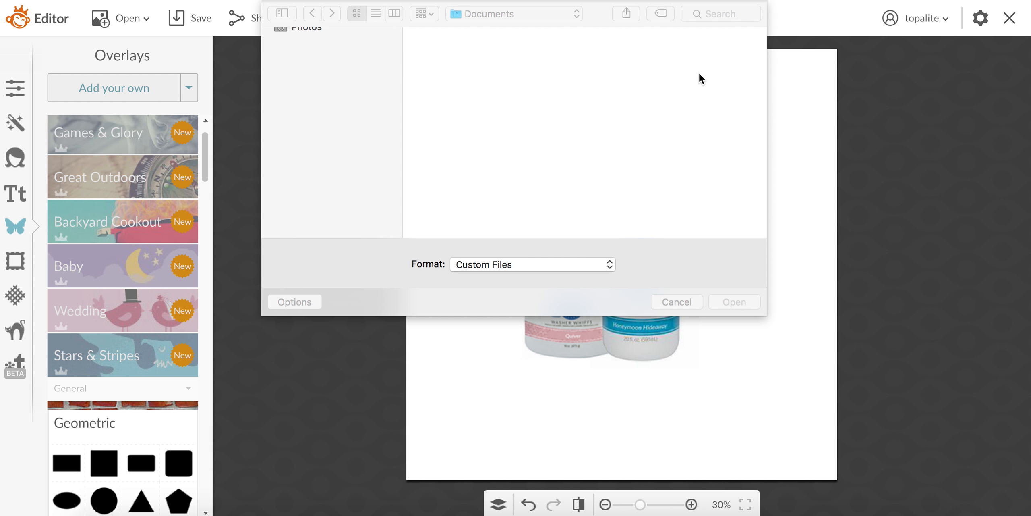
pyautogui.click(709, 15)
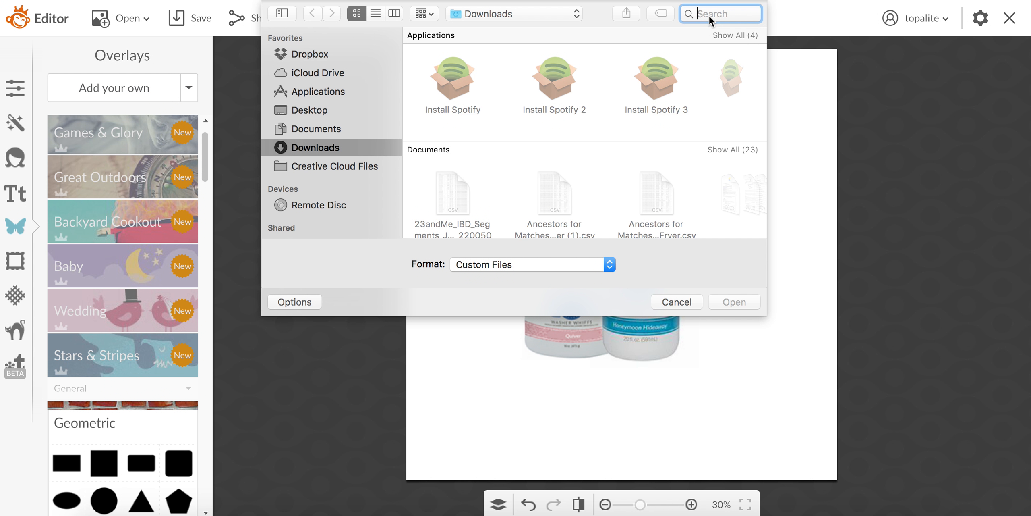
pyautogui.write('wash')
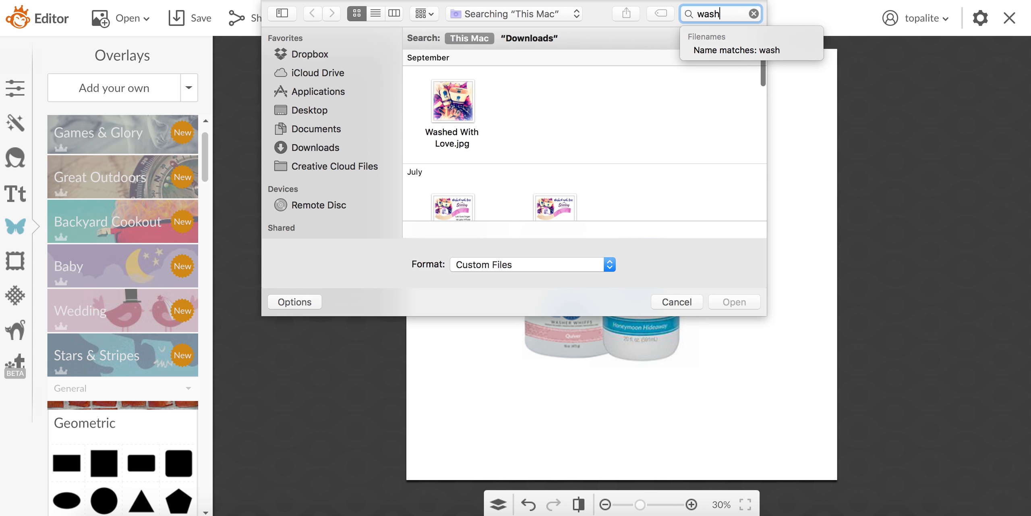
pyautogui.write('er wh')
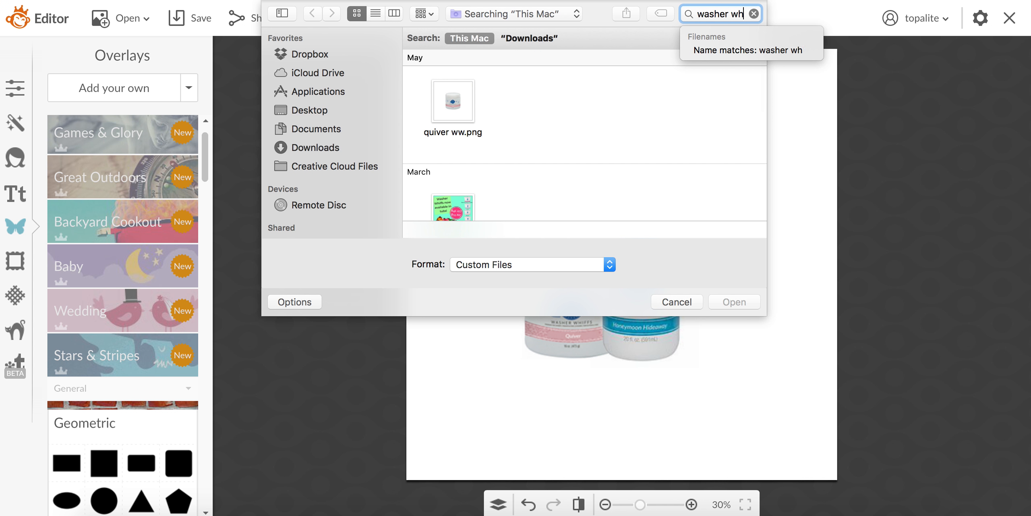
pyautogui.write('iffs tub')
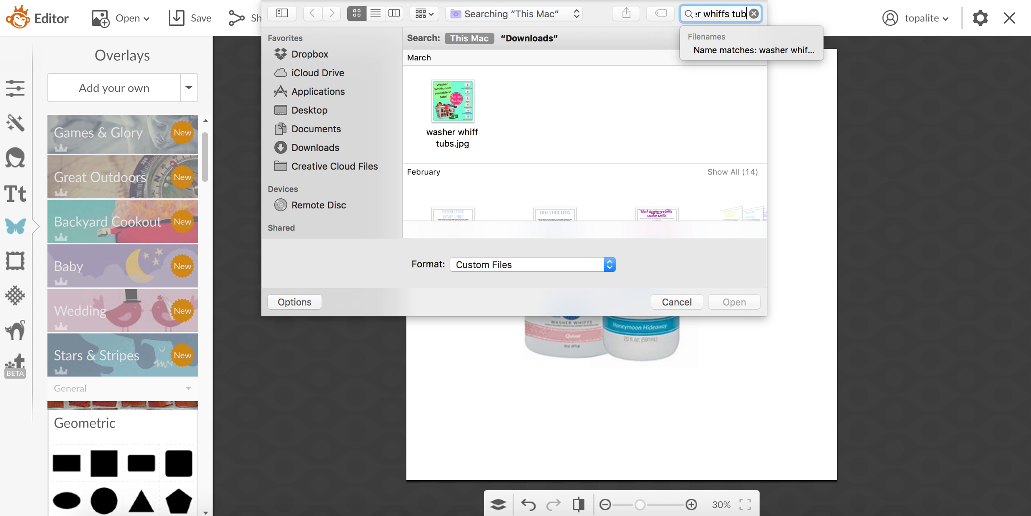
pyautogui.press('BackSpace')
pyautogui.press('BackSpace')
pyautogui.press('BackSpace')
pyautogui.press('BackSpace')
pyautogui.press('BackSpace')
pyautogui.press('BackSpace')
pyautogui.press('BackSpace')
pyautogui.press('BackSpace')
pyautogui.press('BackSpace')
pyautogui.press('BackSpace')
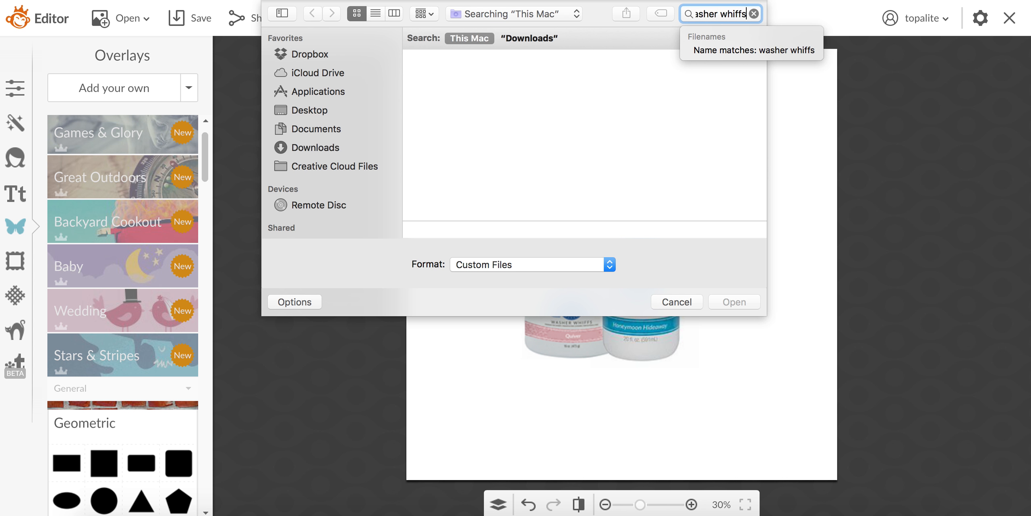
pyautogui.press('BackSpace')
pyautogui.press('BackSpace')
pyautogui.press('BackSpace')
pyautogui.press('BackSpace')
pyautogui.press('BackSpace')
pyautogui.press('BackSpace')
pyautogui.press('BackSpace')
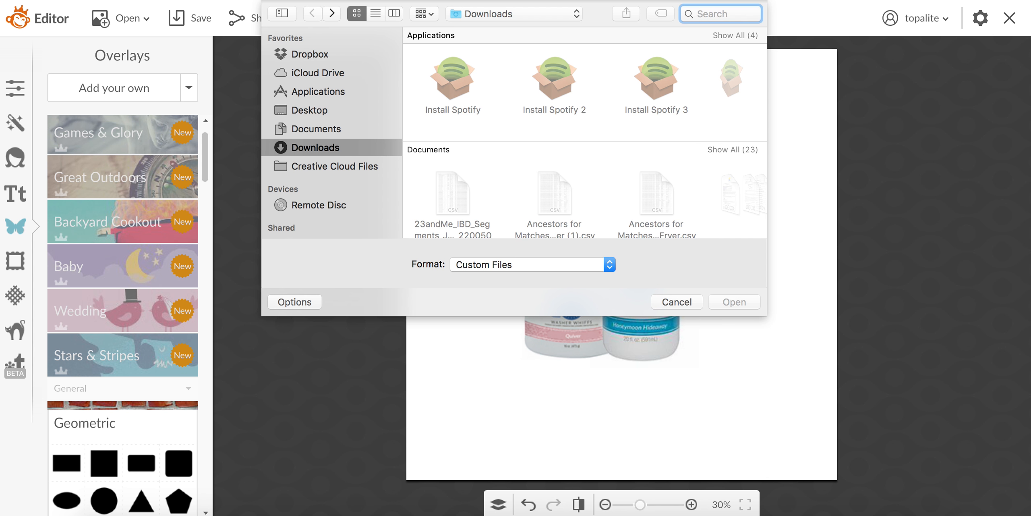
# Search the image files for "kitchen" and add kitchen soap trans.png as an overlay
pyautogui.write('kitchen')
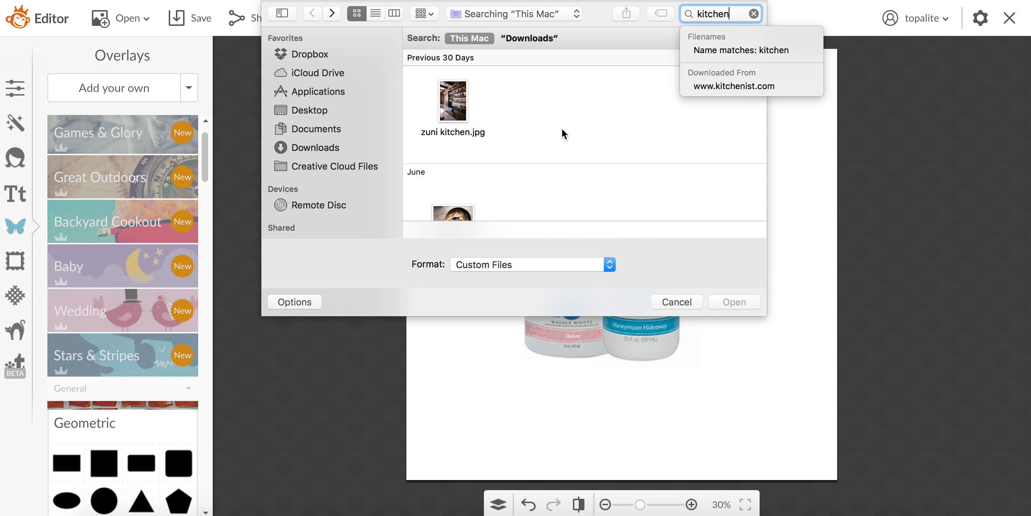
pyautogui.scroll(-15, 563, 129)
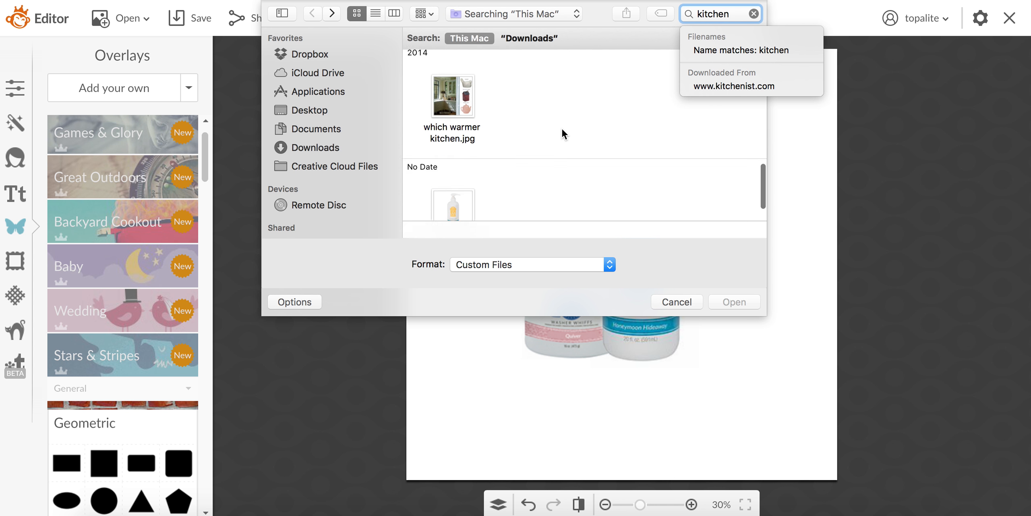
pyautogui.scroll(-2, 562, 129)
pyautogui.click(447, 154)
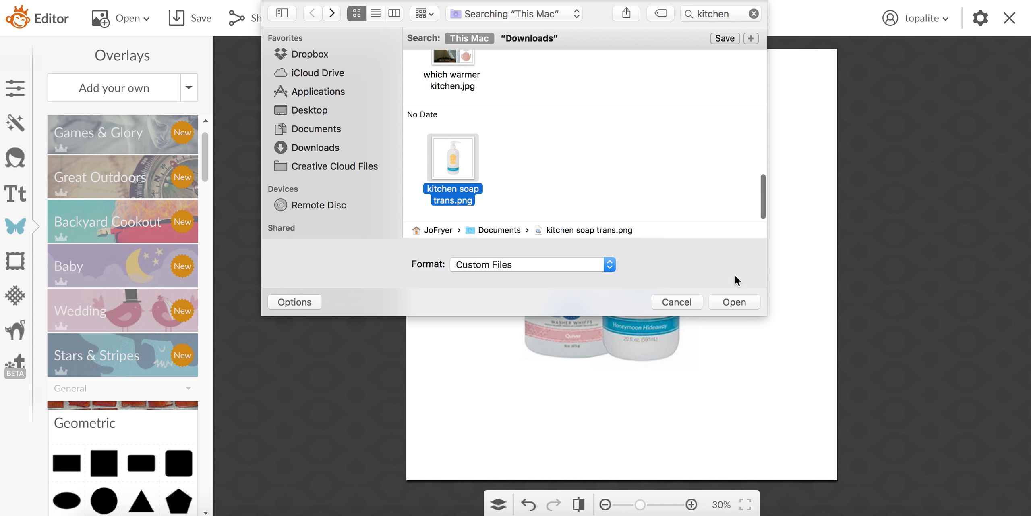
pyautogui.click(732, 302)
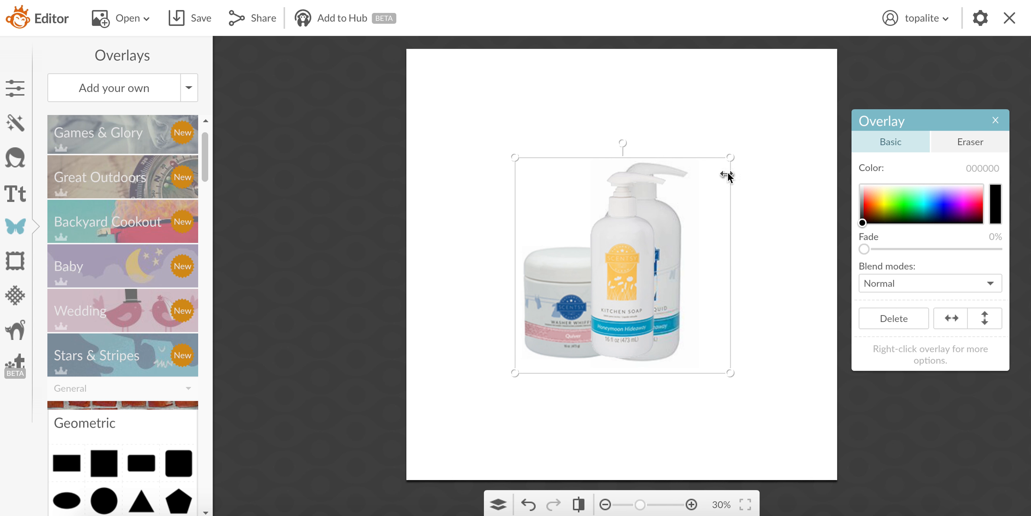
# Enlarge the kitchen soap bottle and place it in front of the laundry liquid bottle, slightly lower and to its right
pyautogui.moveTo(728, 159); pyautogui.dragTo(759, 114)
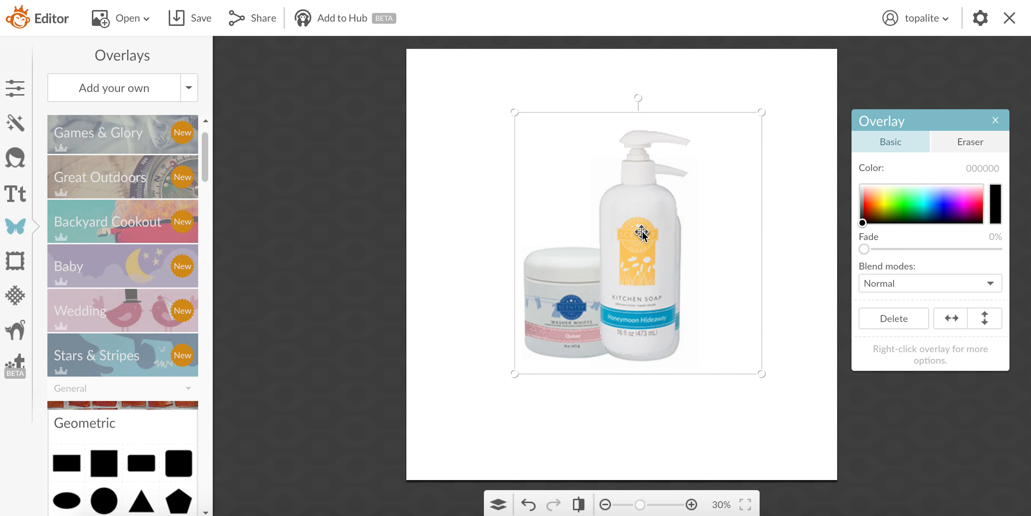
pyautogui.moveTo(641, 231); pyautogui.dragTo(683, 274)
pyautogui.click(706, 107)
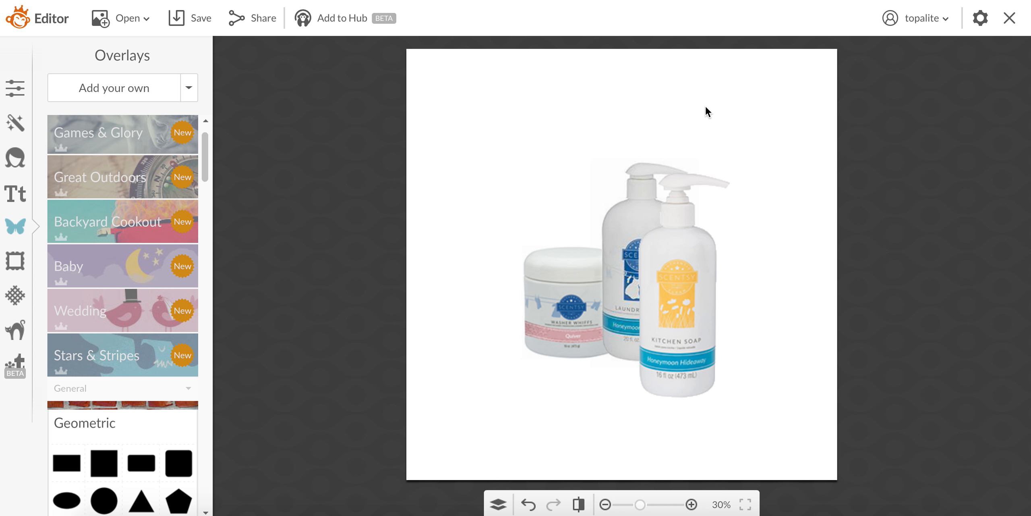
pyautogui.moveTo(696, 282); pyautogui.dragTo(703, 288)
pyautogui.click(655, 109)
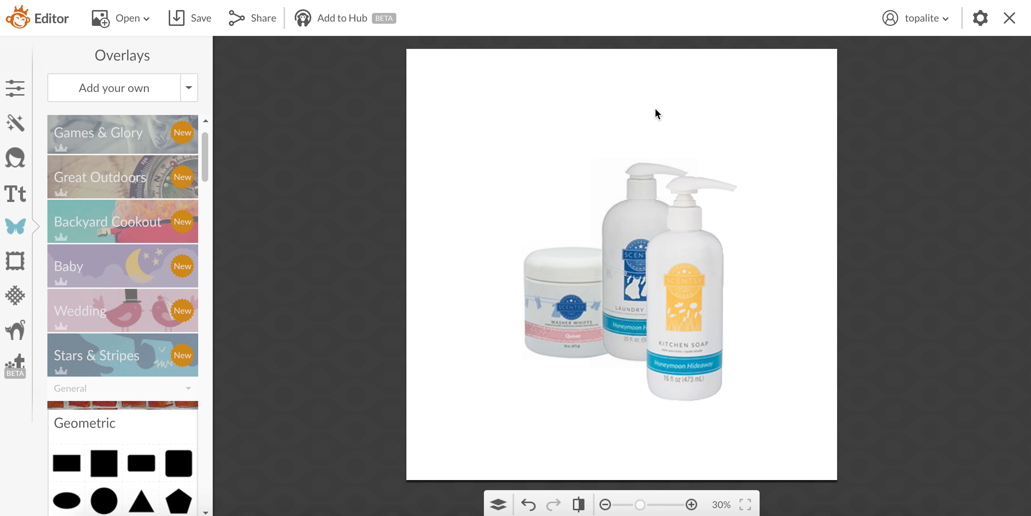
# Search the computer's image files for "dryer" and add dryer disk.png as an overlay
pyautogui.click(113, 88)
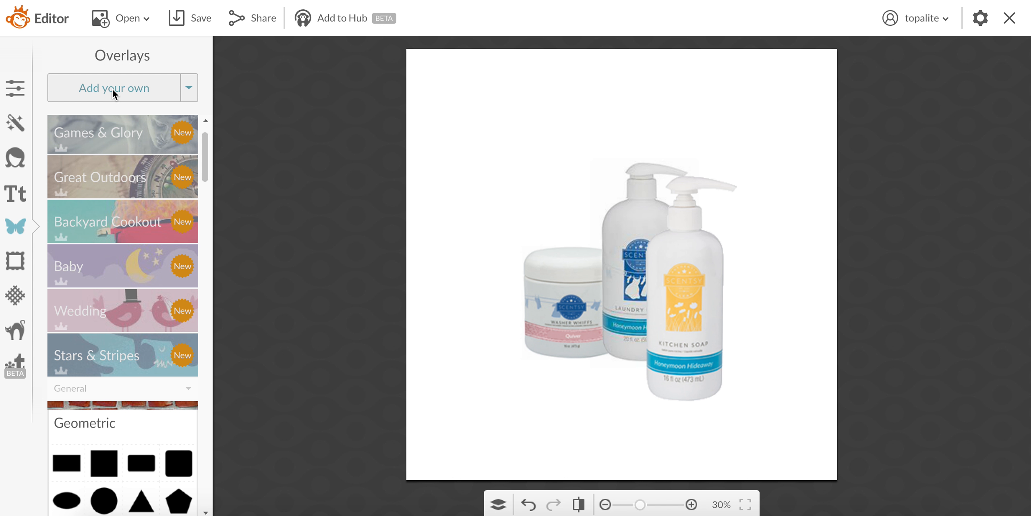
pyautogui.click(707, 20)
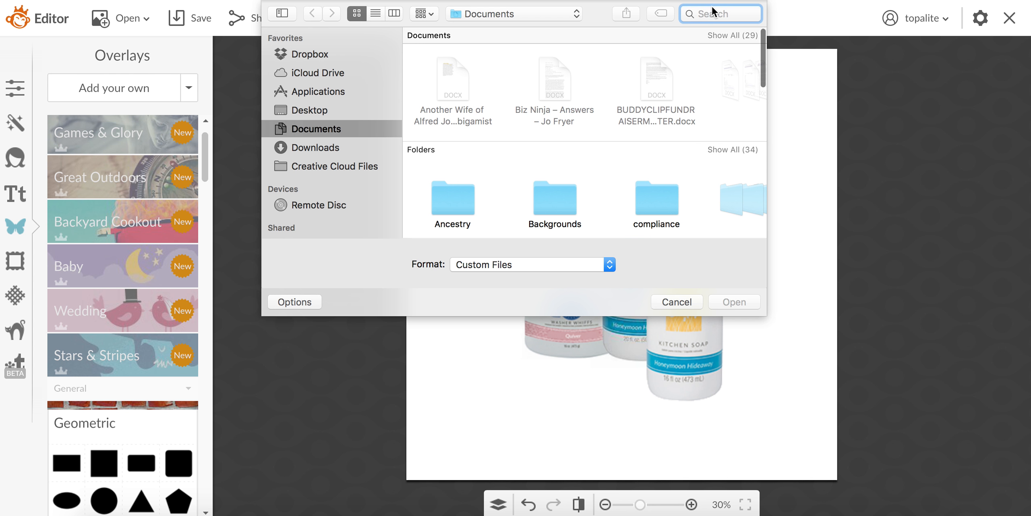
pyautogui.write('d')
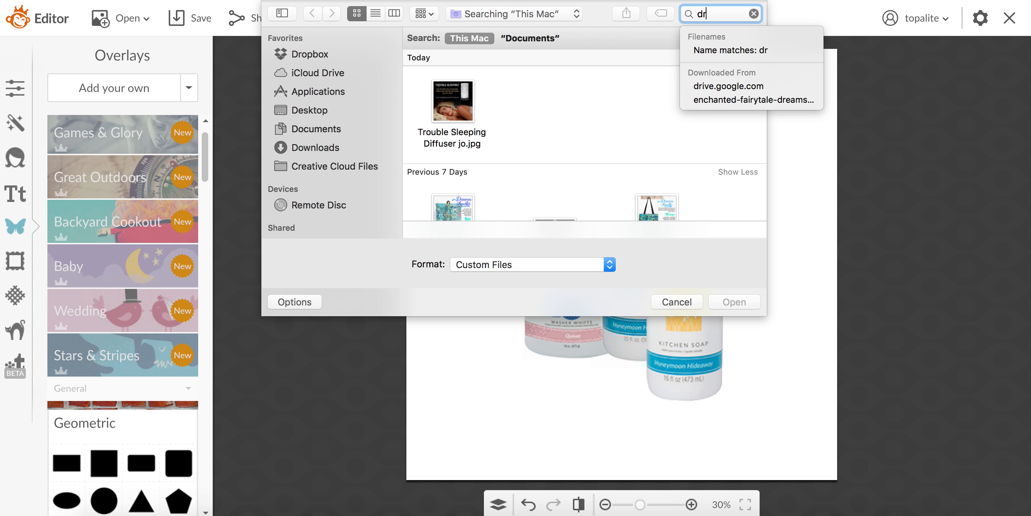
pyautogui.write('d')
pyautogui.scroll(-15, 570, 192)
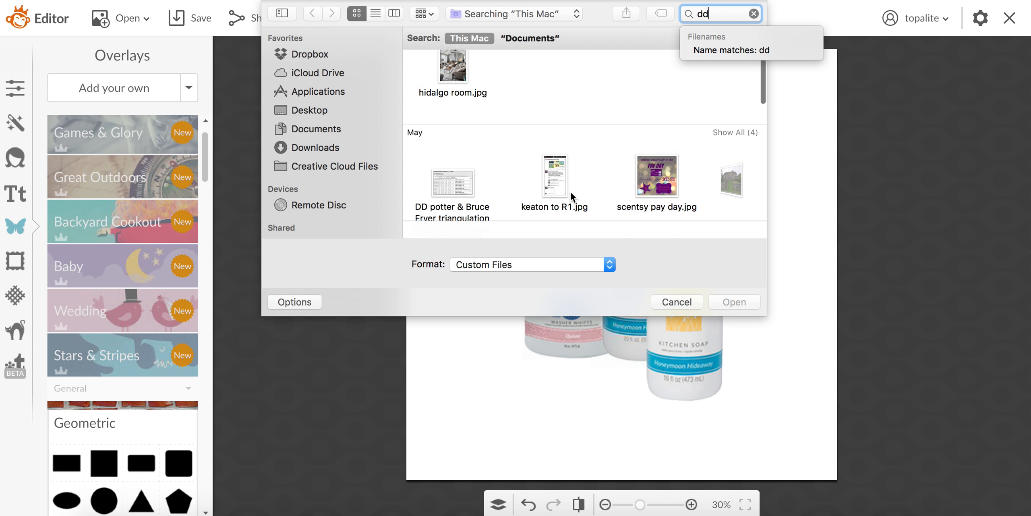
pyautogui.scroll(-5, 571, 192)
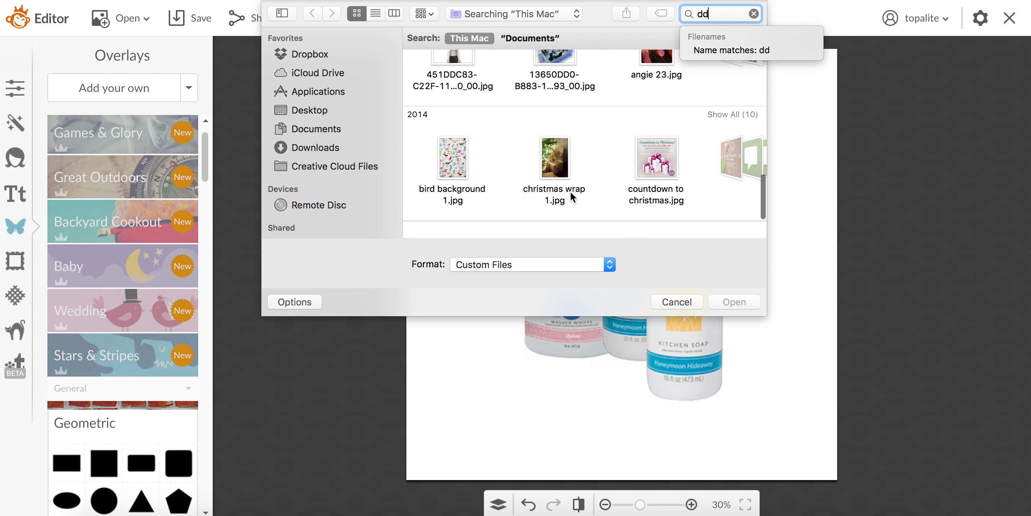
pyautogui.press('BackSpace')
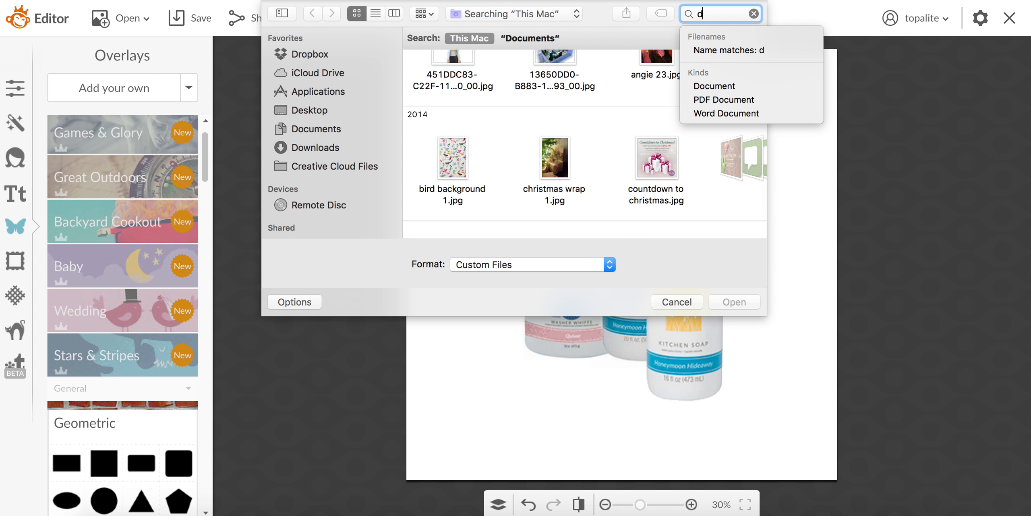
pyautogui.write('ryer')
pyautogui.press('Return')
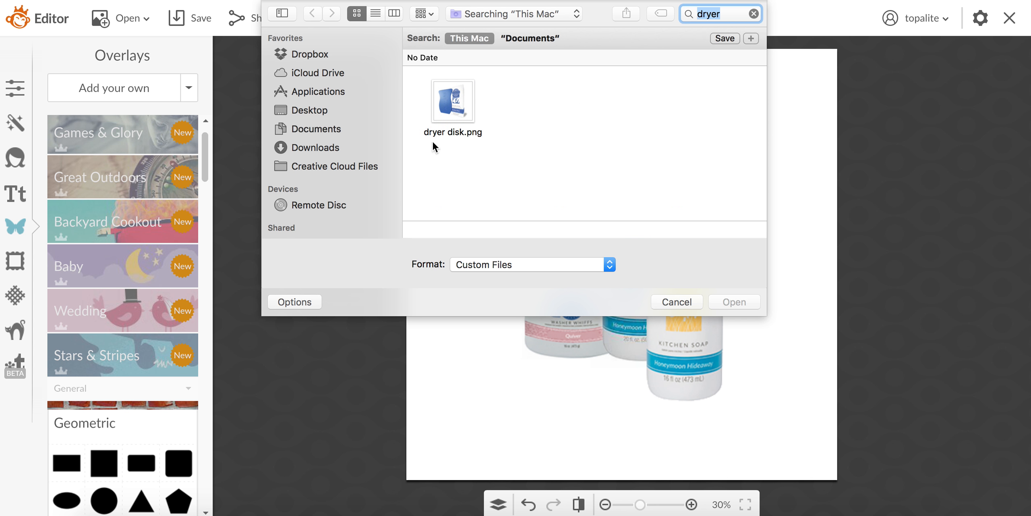
pyautogui.click(443, 110)
pyautogui.click(727, 304)
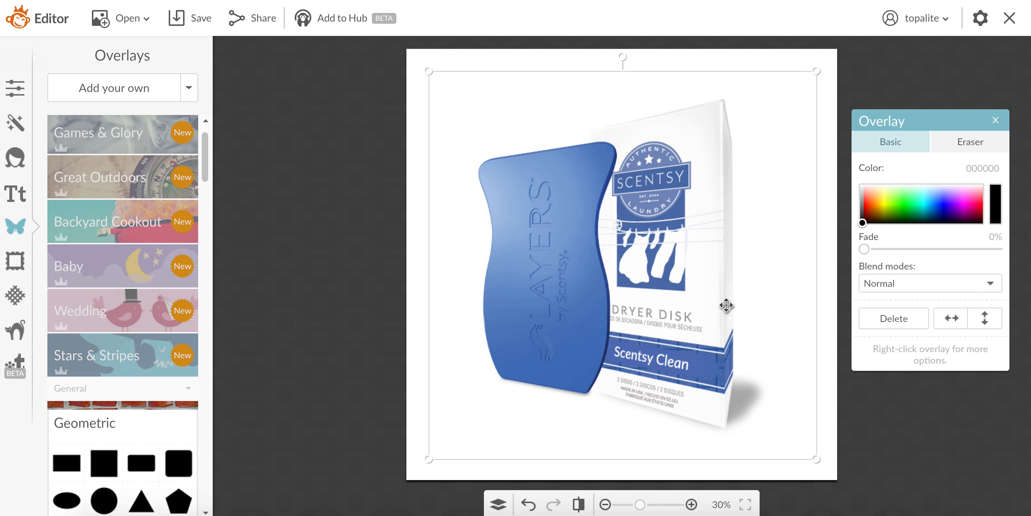
# Shrink the dryer disk overlay and place it in front of the washer whiffs jar, slightly lower and to its left
pyautogui.moveTo(807, 85); pyautogui.dragTo(578, 324)
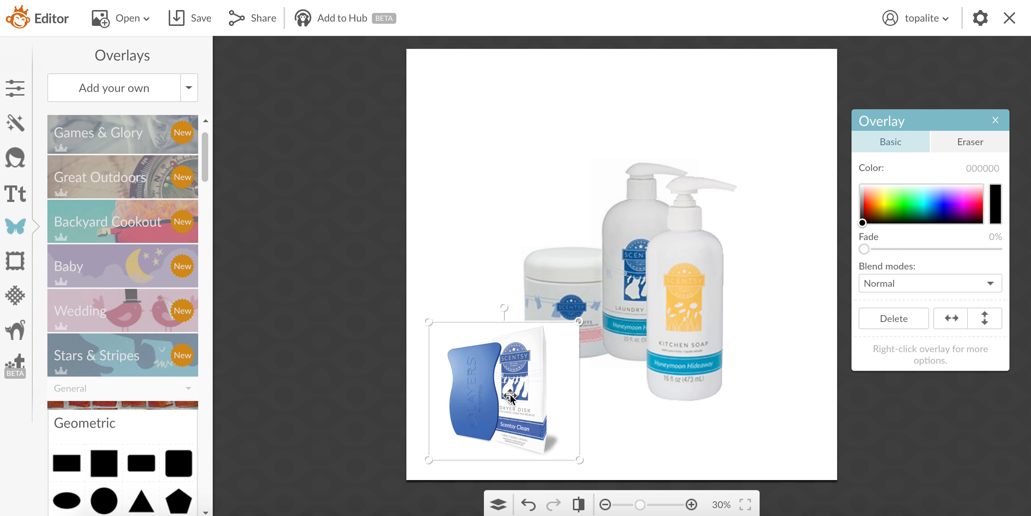
pyautogui.moveTo(512, 395); pyautogui.dragTo(520, 349)
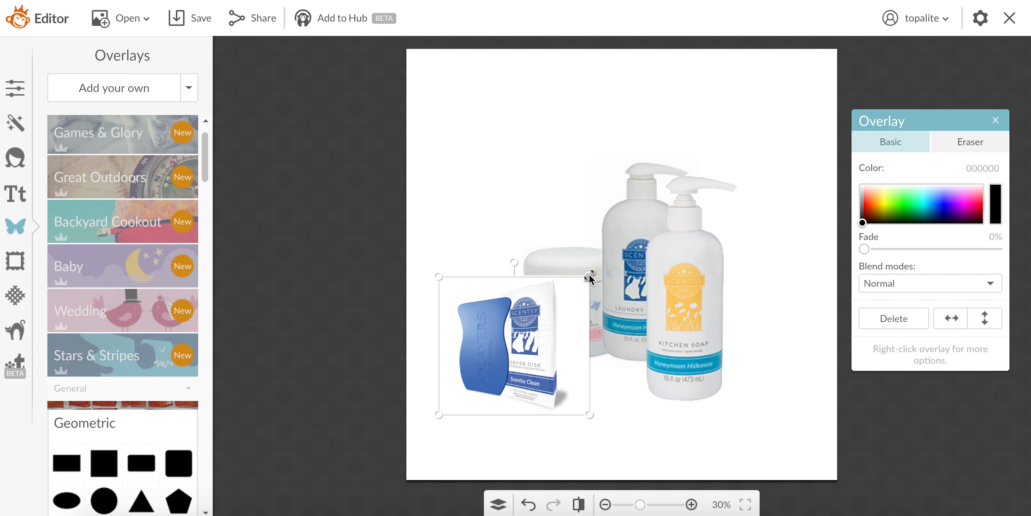
pyautogui.moveTo(589, 277); pyautogui.dragTo(598, 269)
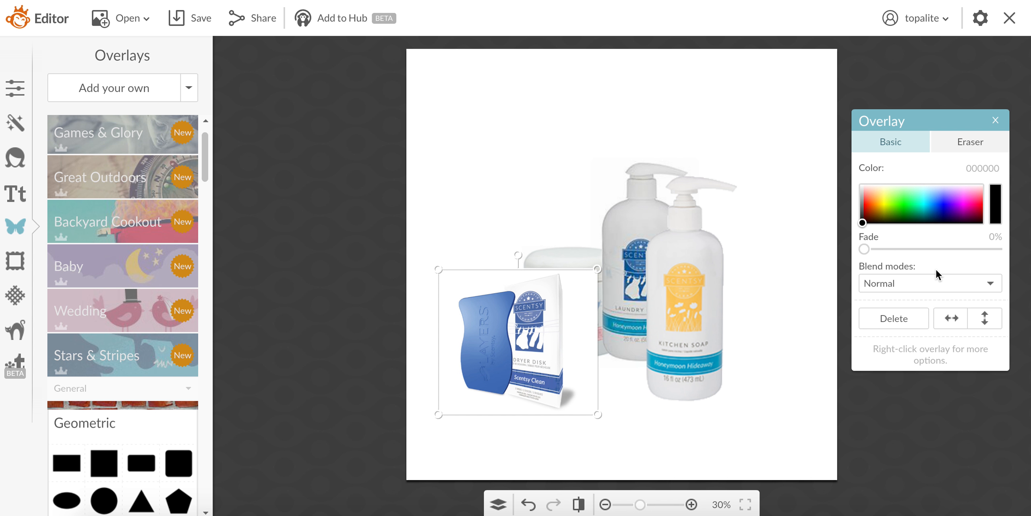
# Set the dryer disk overlay's blend mode to Darken, then deselect and reselect the overlay
pyautogui.click(999, 283)
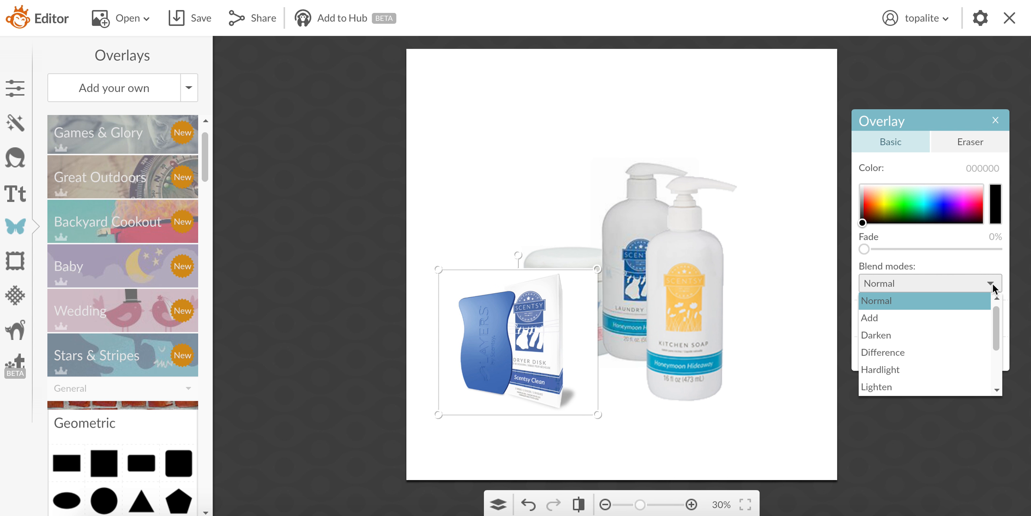
pyautogui.click(958, 335)
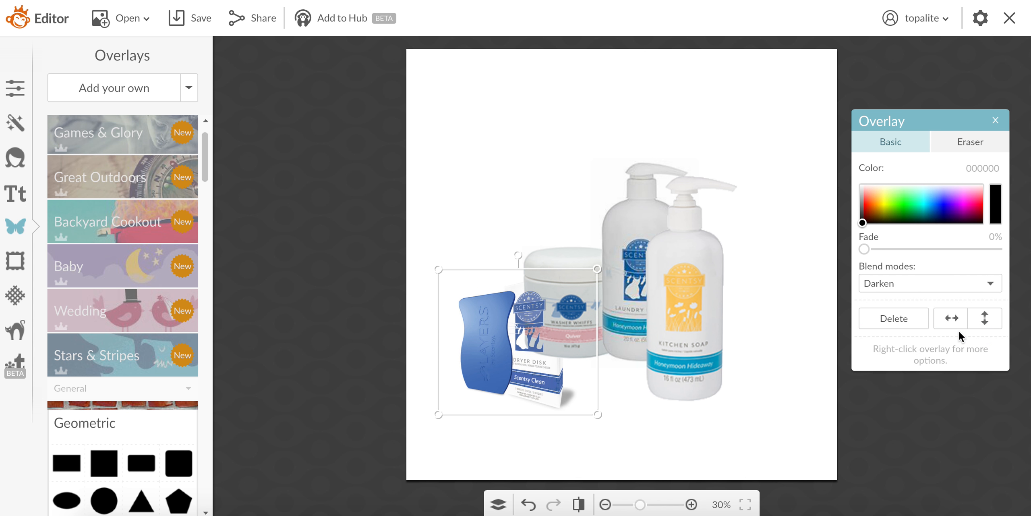
pyautogui.click(773, 162)
pyautogui.click(535, 319)
# Return the dryer disk overlay's blend mode to Normal and set its fade to 21%
pyautogui.click(993, 282)
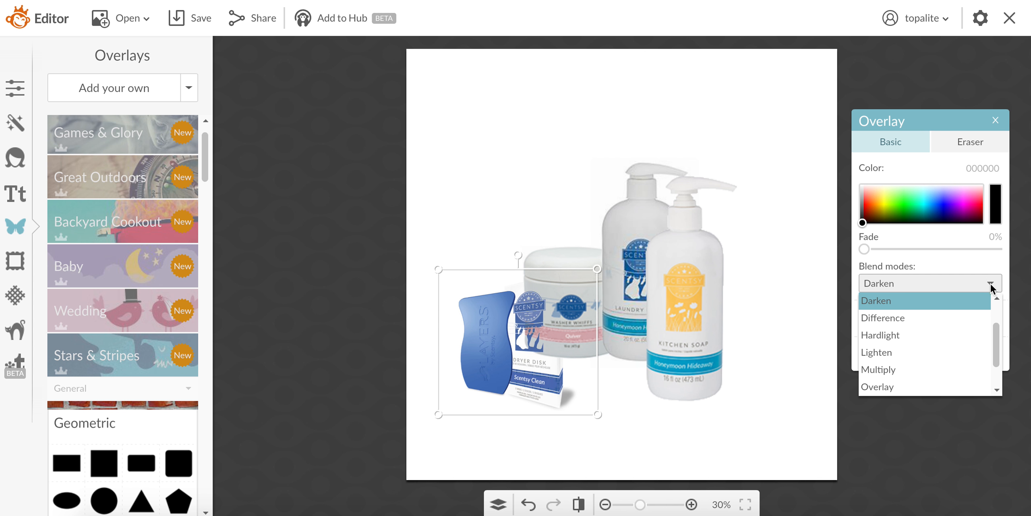
pyautogui.moveTo(998, 341); pyautogui.dragTo(998, 308)
pyautogui.click(948, 304)
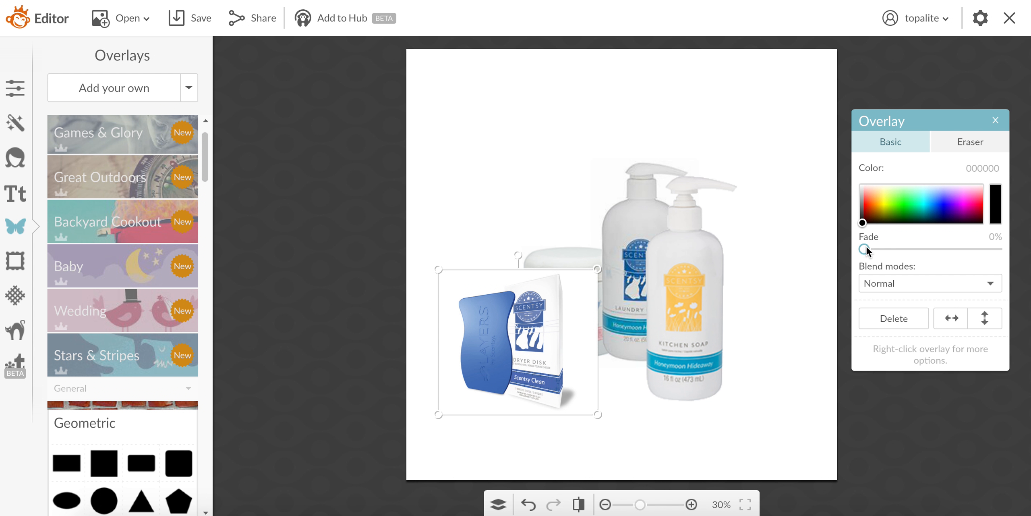
pyautogui.moveTo(867, 246); pyautogui.dragTo(893, 246)
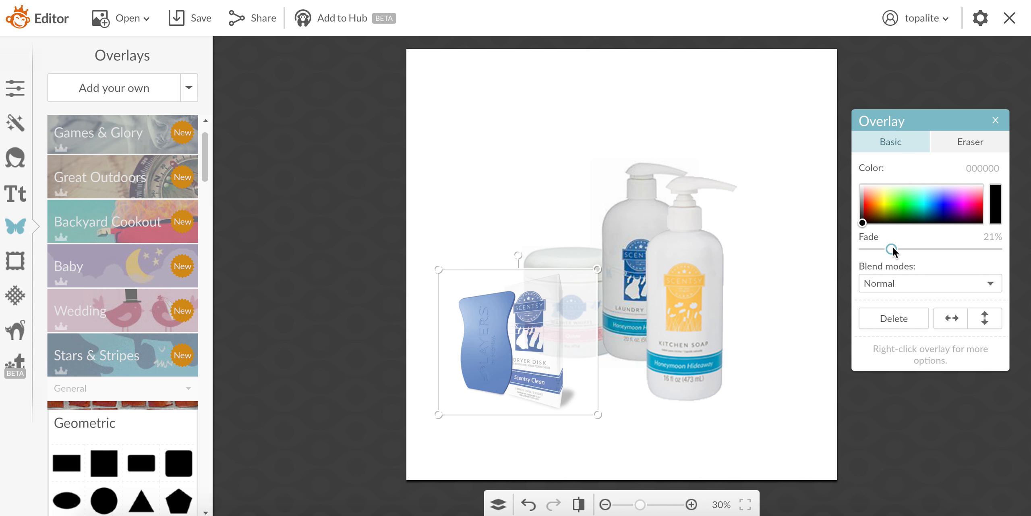
# Erase the dryer disk overlay's white background covering the jar, and restore the edge of the box with the brush
pyautogui.click(979, 141)
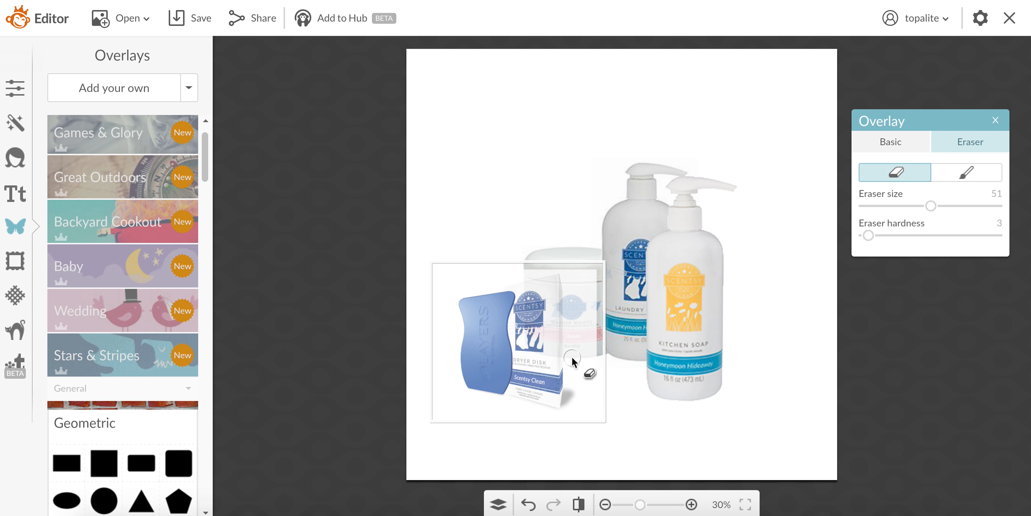
pyautogui.moveTo(572, 357)
pyautogui.mouseDown()
pyautogui.moveTo(594, 296)
pyautogui.moveTo(593, 273)
pyautogui.moveTo(580, 270)
pyautogui.mouseUp()
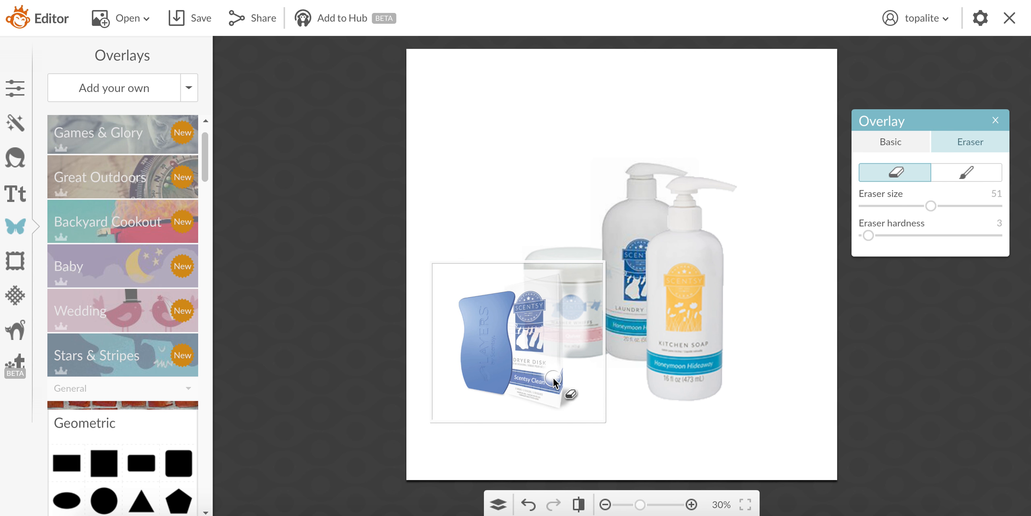
pyautogui.click(958, 173)
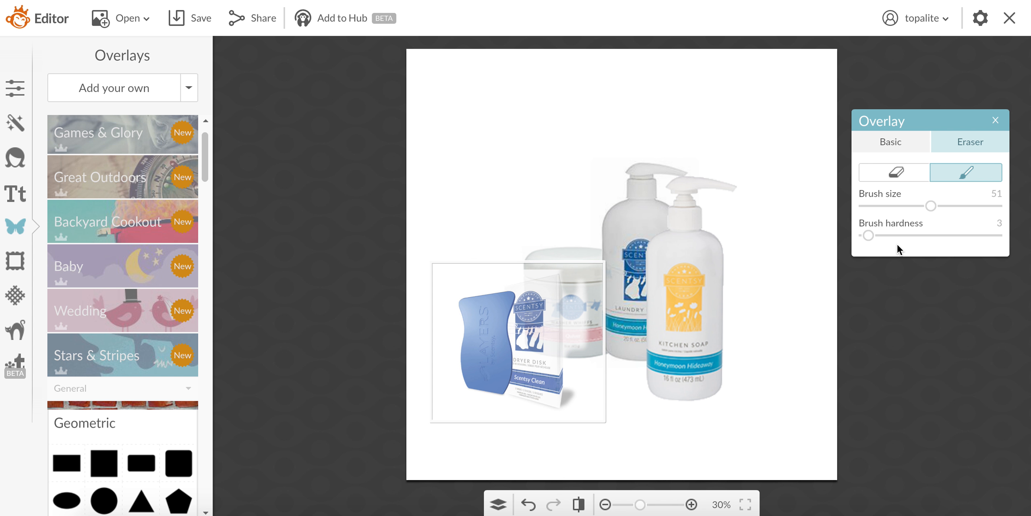
pyautogui.click(725, 431)
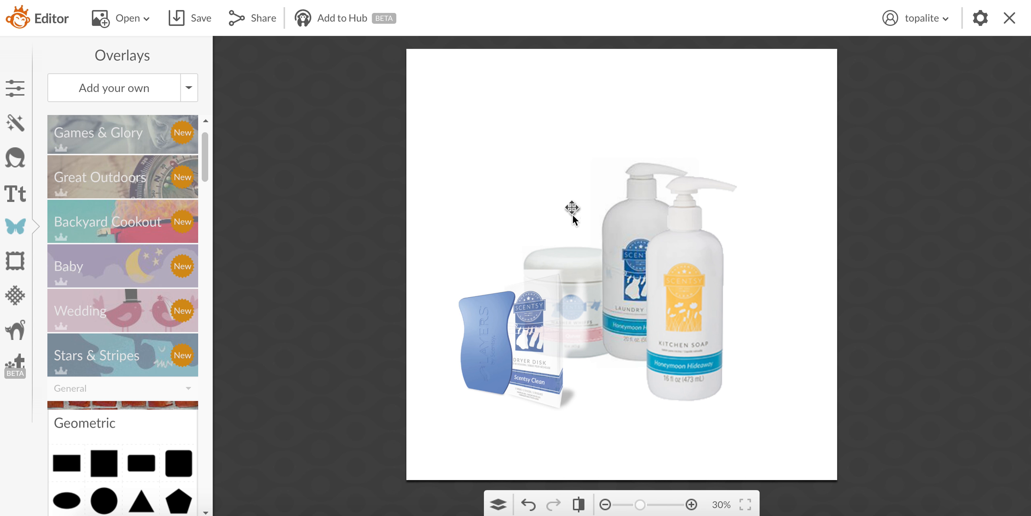
# Erase the portion of the washer whiffs jar overlay that shows through the dryer disk box
pyautogui.click(569, 253)
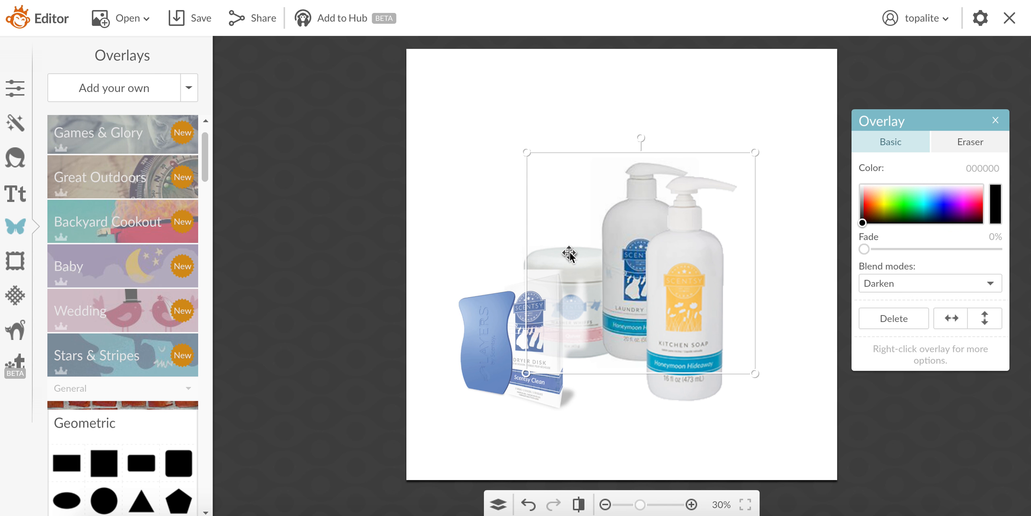
pyautogui.click(488, 249)
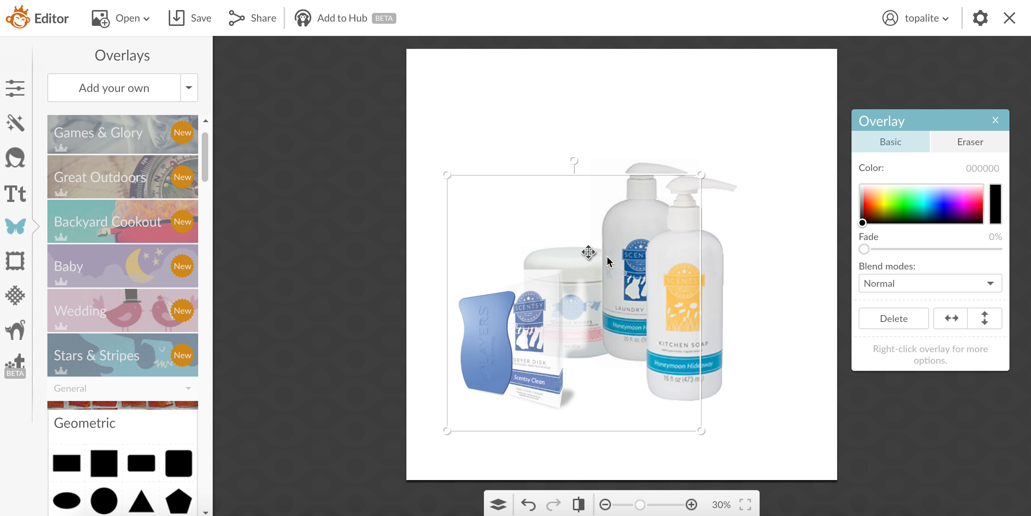
pyautogui.click(968, 143)
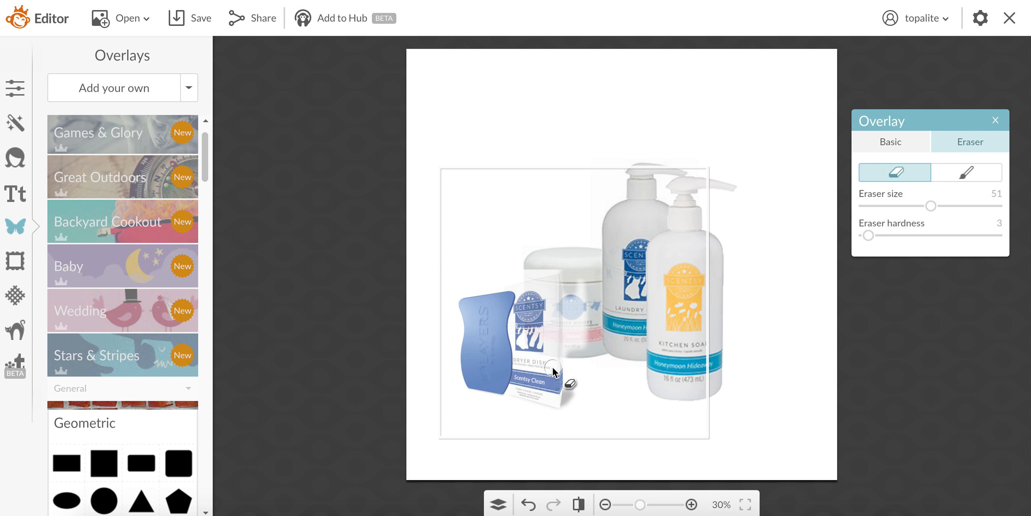
pyautogui.moveTo(553, 367)
pyautogui.mouseDown()
pyautogui.moveTo(548, 303)
pyautogui.moveTo(550, 371)
pyautogui.moveTo(537, 363)
pyautogui.moveTo(529, 311)
pyautogui.moveTo(525, 332)
pyautogui.moveTo(531, 308)
pyautogui.mouseUp()
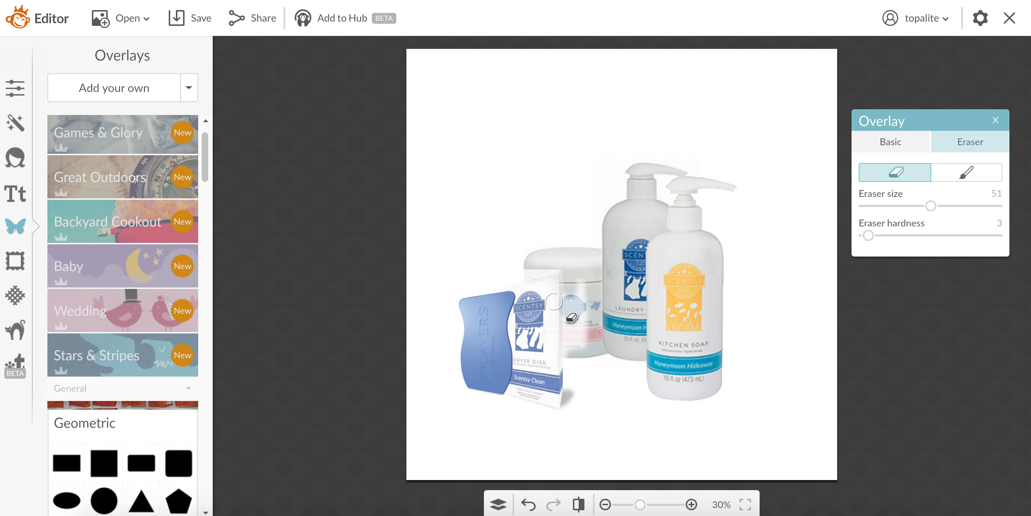
pyautogui.moveTo(571, 317)
pyautogui.mouseDown()
pyautogui.moveTo(572, 335)
pyautogui.moveTo(554, 288)
pyautogui.mouseUp()
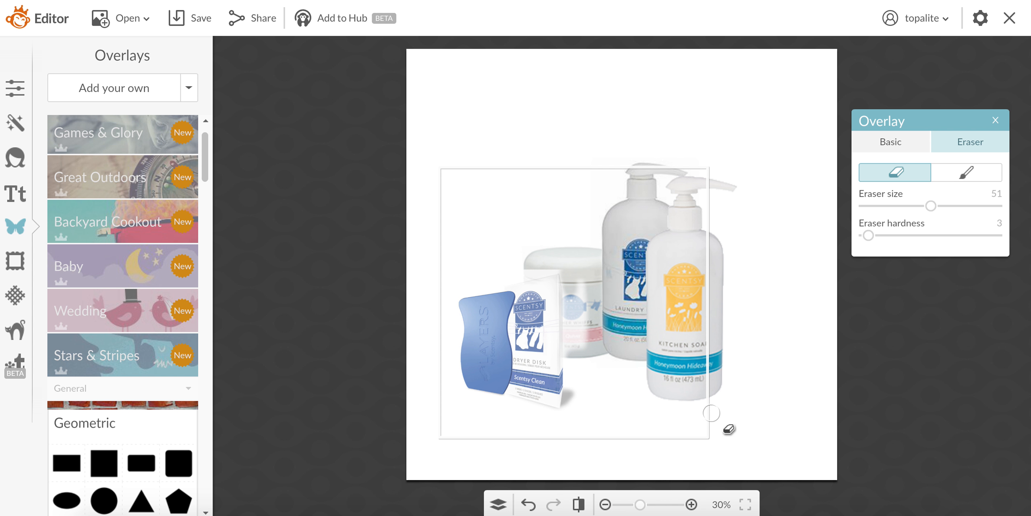
pyautogui.moveTo(543, 346)
pyautogui.mouseDown()
pyautogui.moveTo(535, 327)
pyautogui.moveTo(520, 333)
pyautogui.moveTo(544, 349)
pyautogui.mouseUp()
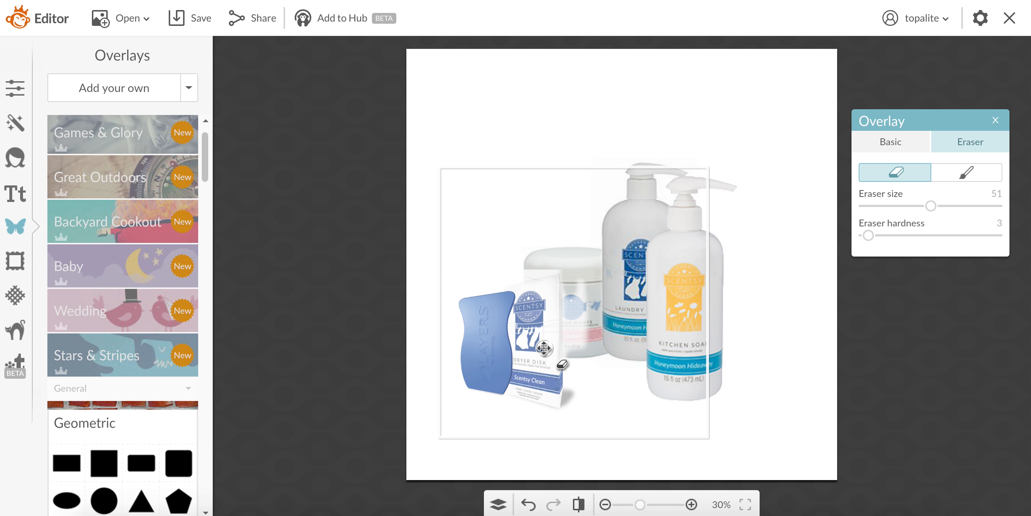
# Change the faded dryer disk overlay's blend mode to Darken, and delete the overlay
pyautogui.click(791, 330)
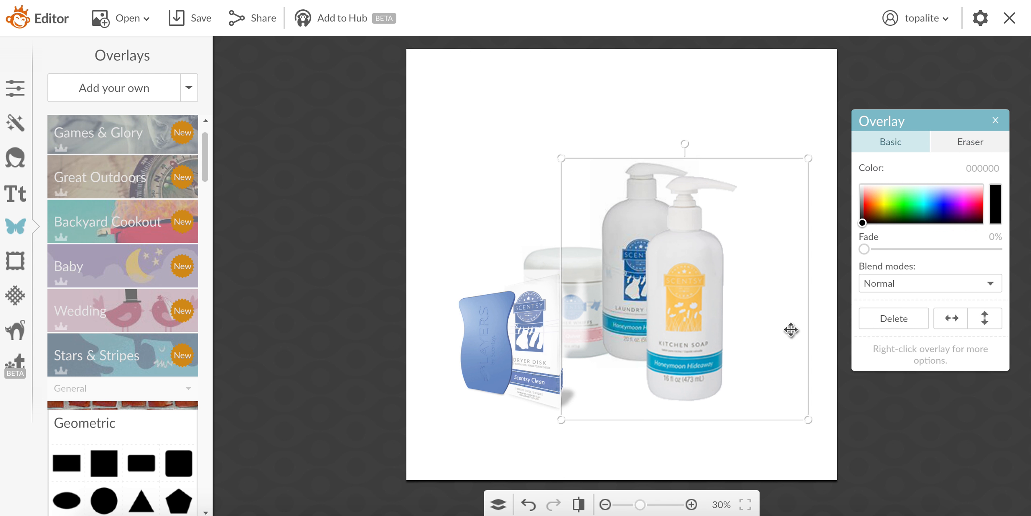
pyautogui.click(514, 352)
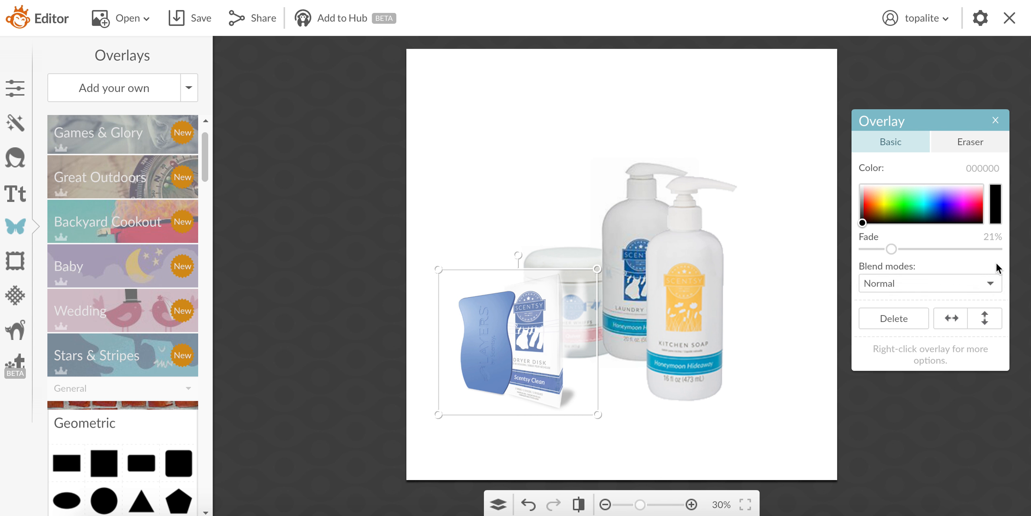
pyautogui.click(991, 283)
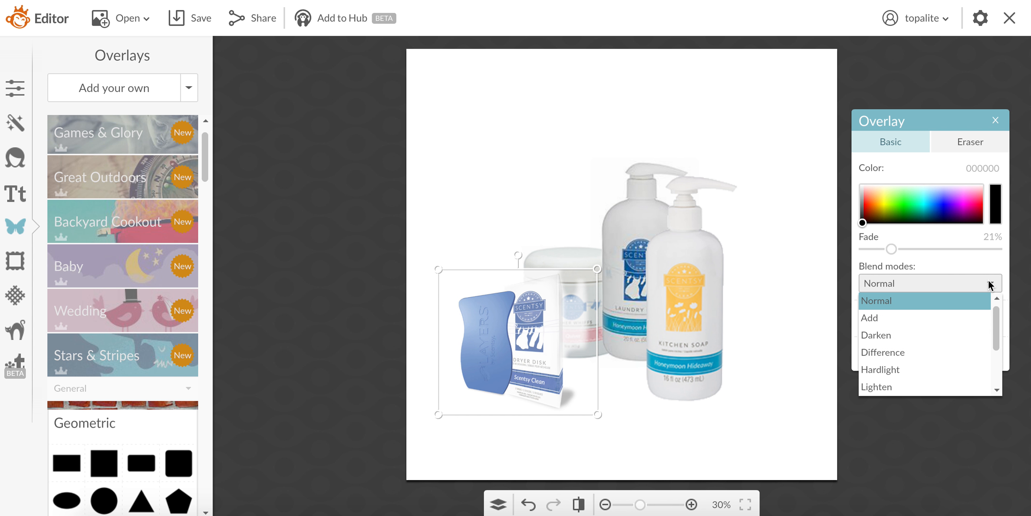
pyautogui.click(951, 336)
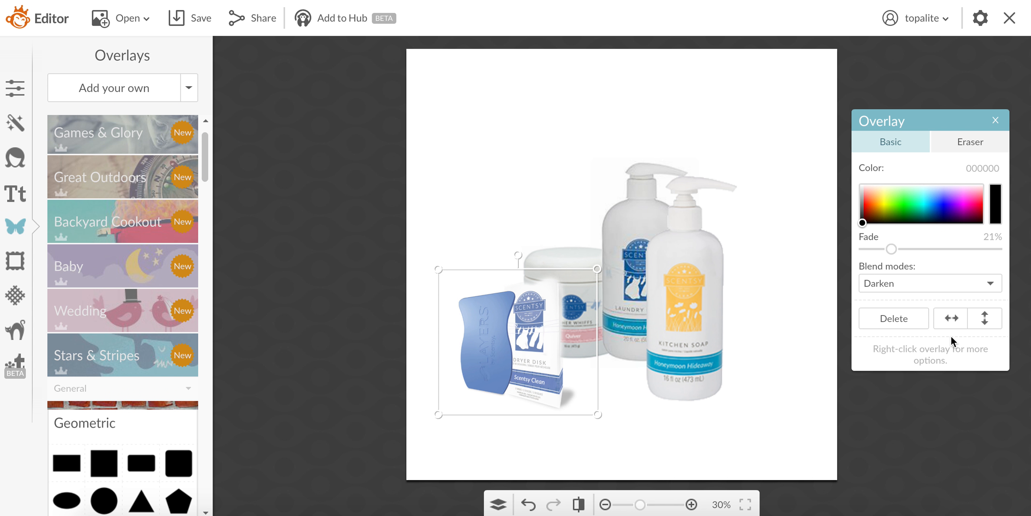
pyautogui.click(902, 322)
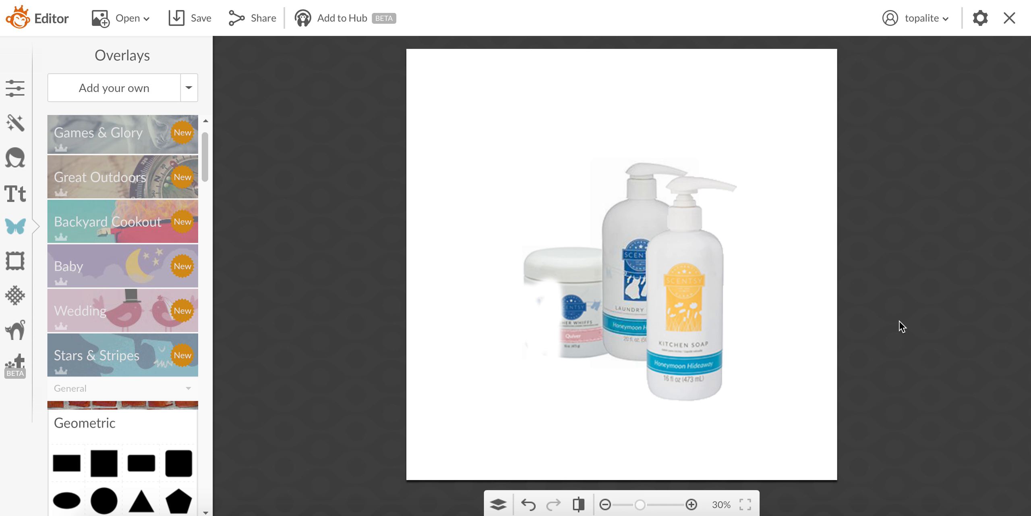
# Paint back the erased portion of the washer whiffs jar overlay using the restore brush at size 51 and hardness 3
pyautogui.click(586, 280)
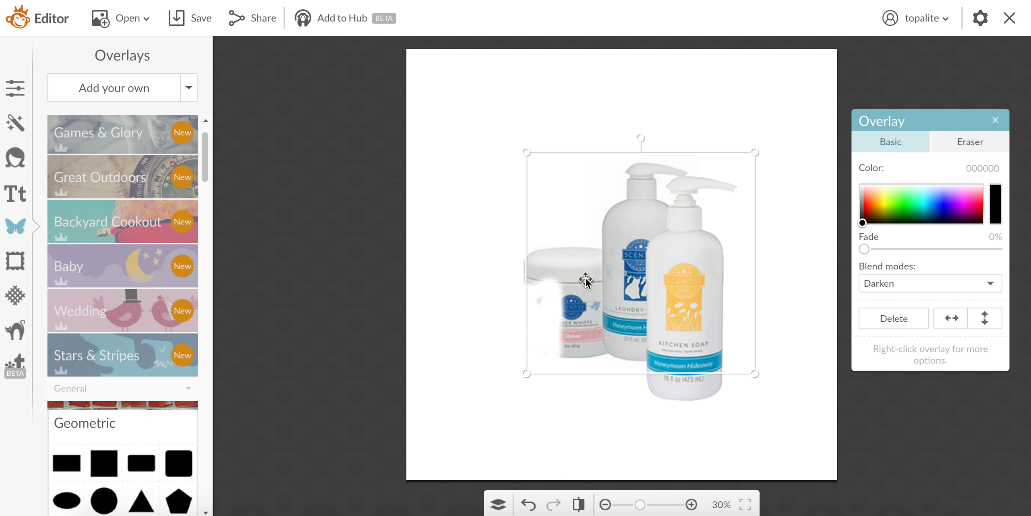
pyautogui.click(498, 283)
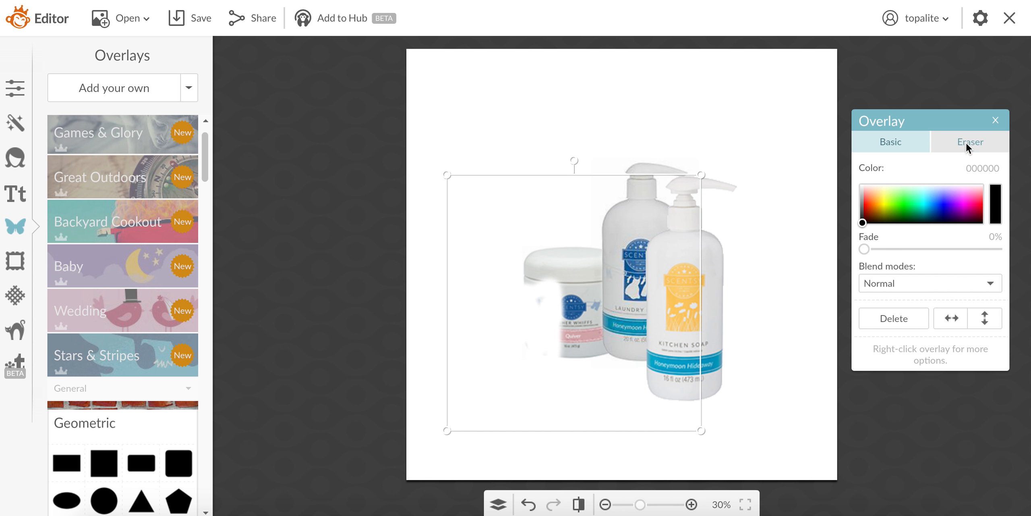
pyautogui.click(971, 162)
pyautogui.click(964, 175)
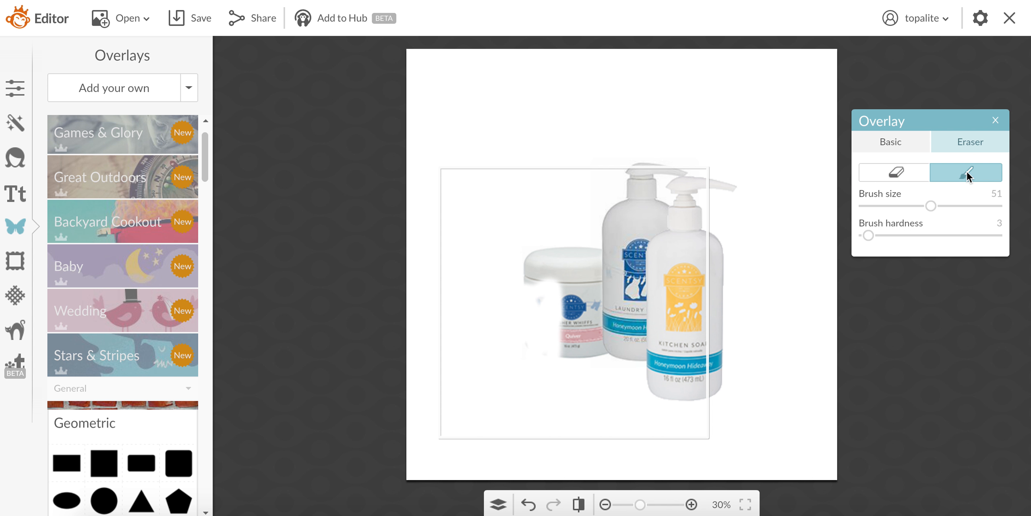
pyautogui.moveTo(555, 345)
pyautogui.mouseDown()
pyautogui.moveTo(573, 364)
pyautogui.moveTo(505, 333)
pyautogui.moveTo(541, 275)
pyautogui.moveTo(524, 317)
pyautogui.moveTo(534, 340)
pyautogui.moveTo(546, 272)
pyautogui.moveTo(551, 335)
pyautogui.moveTo(541, 316)
pyautogui.moveTo(557, 287)
pyautogui.moveTo(571, 343)
pyautogui.mouseUp()
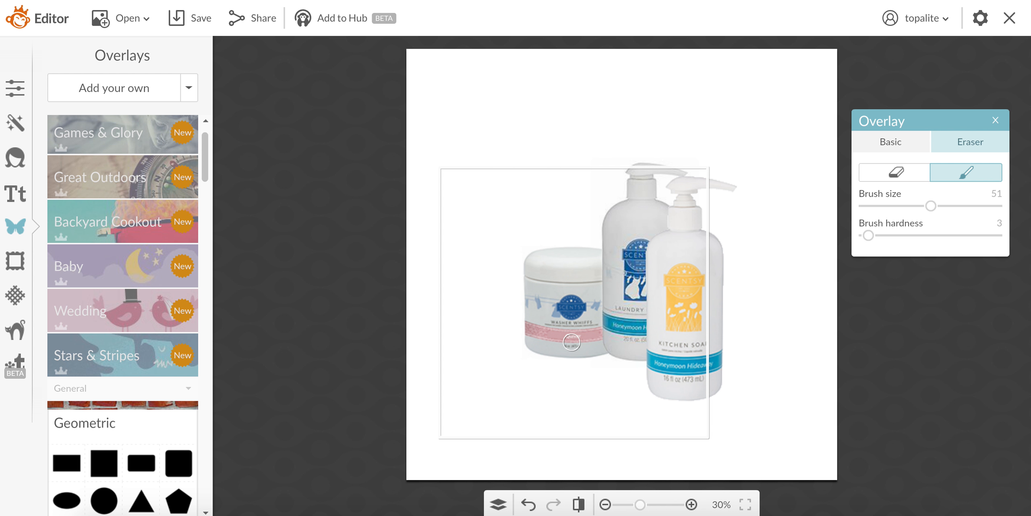
# Leave erasing mode and deselect the washer whiffs jar overlay
pyautogui.click(786, 274)
pyautogui.moveTo(786, 274); pyautogui.dragTo(478, 254)
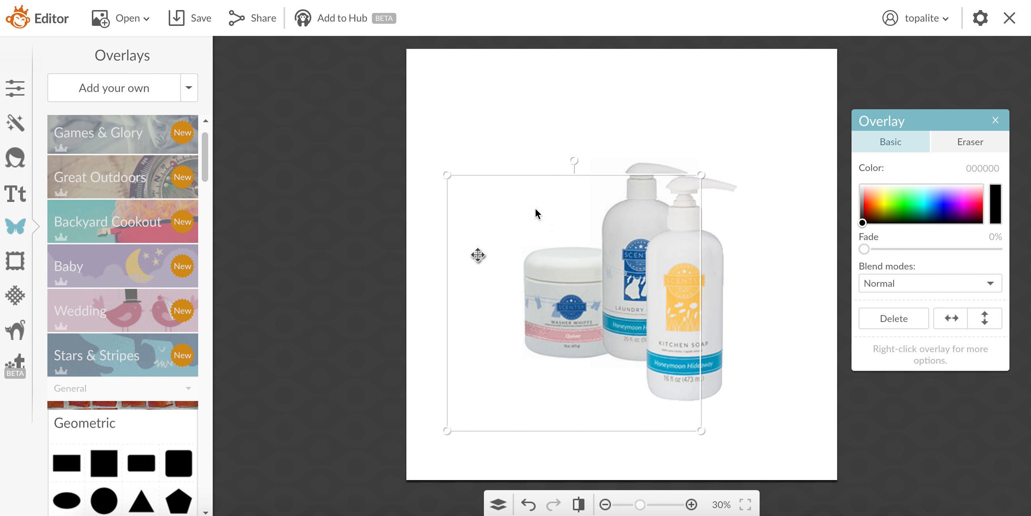
pyautogui.click(671, 131)
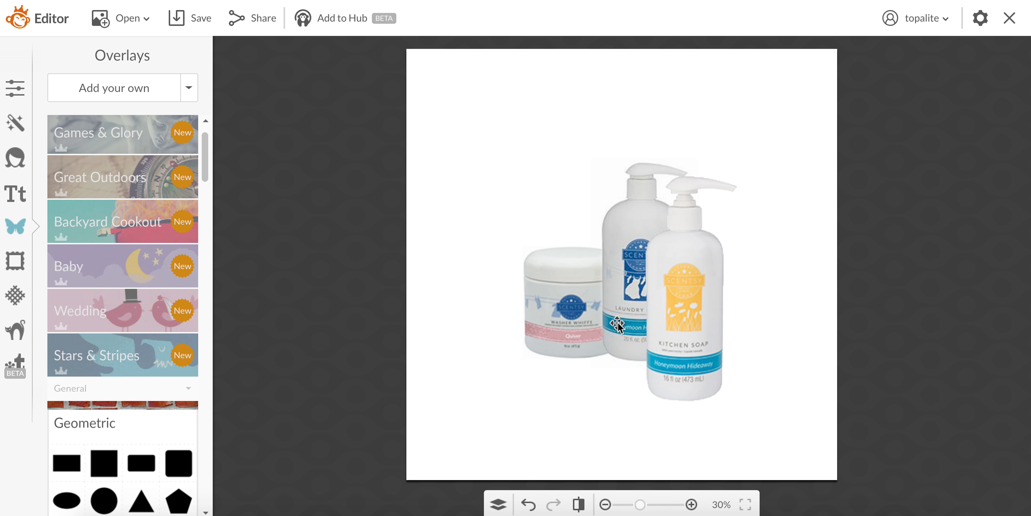
# Search the computer for "flower" and add blue flower3.png to the canvas as an overlay
pyautogui.click(91, 89)
pyautogui.click(704, 14)
pyautogui.write('g')
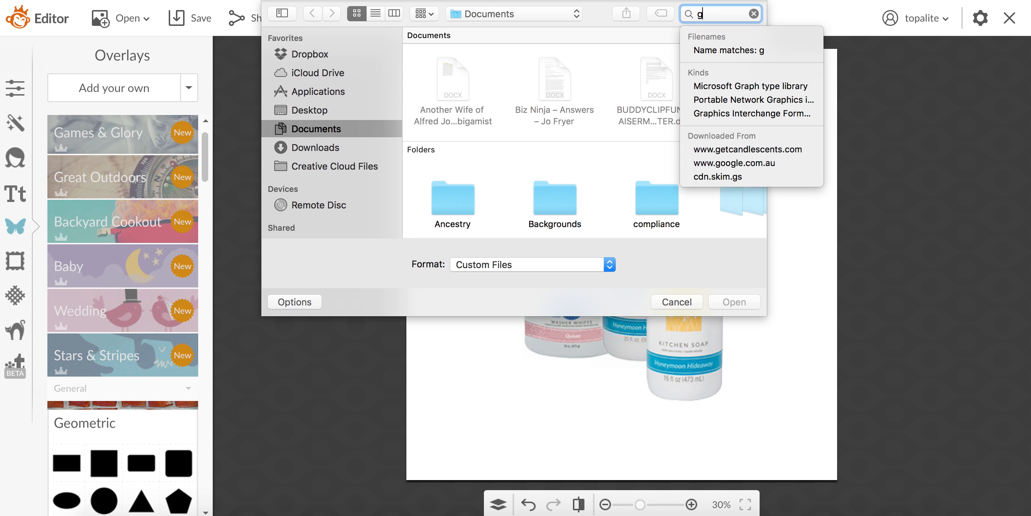
pyautogui.press('BackSpace')
pyautogui.write('flower')
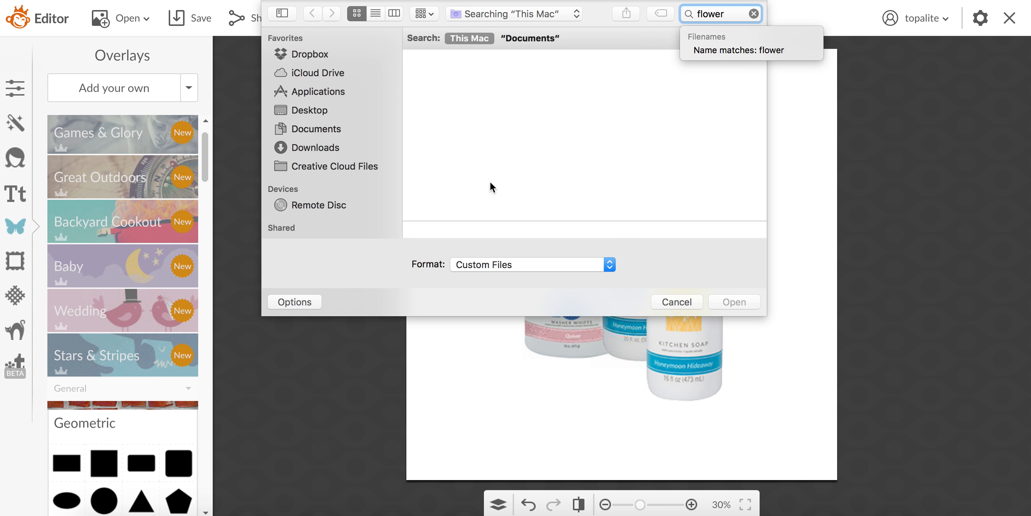
pyautogui.scroll(-2, 527, 193)
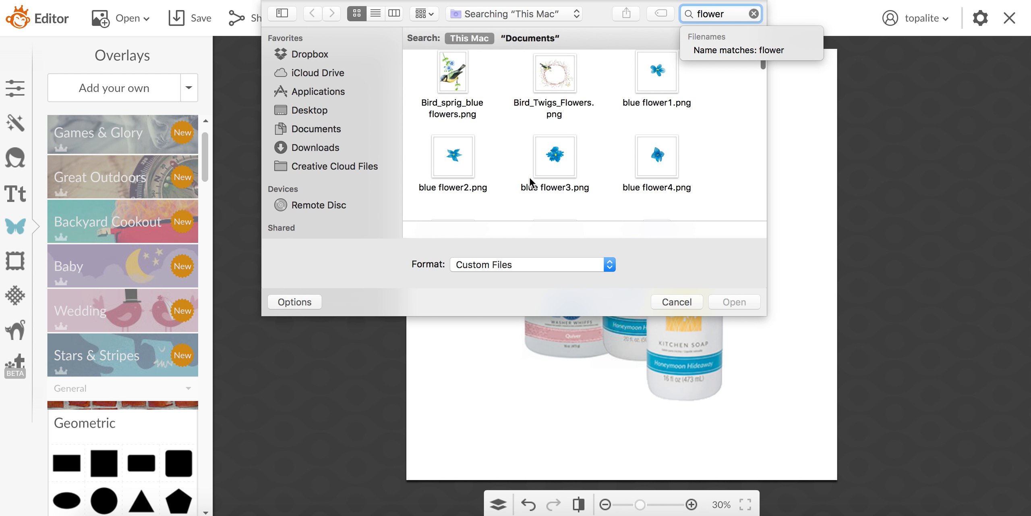
pyautogui.click(559, 158)
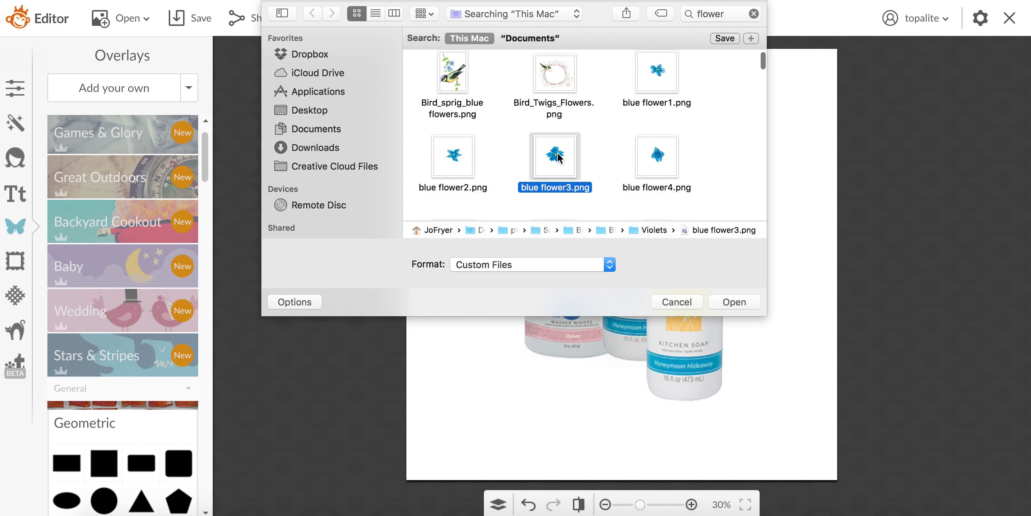
pyautogui.click(735, 303)
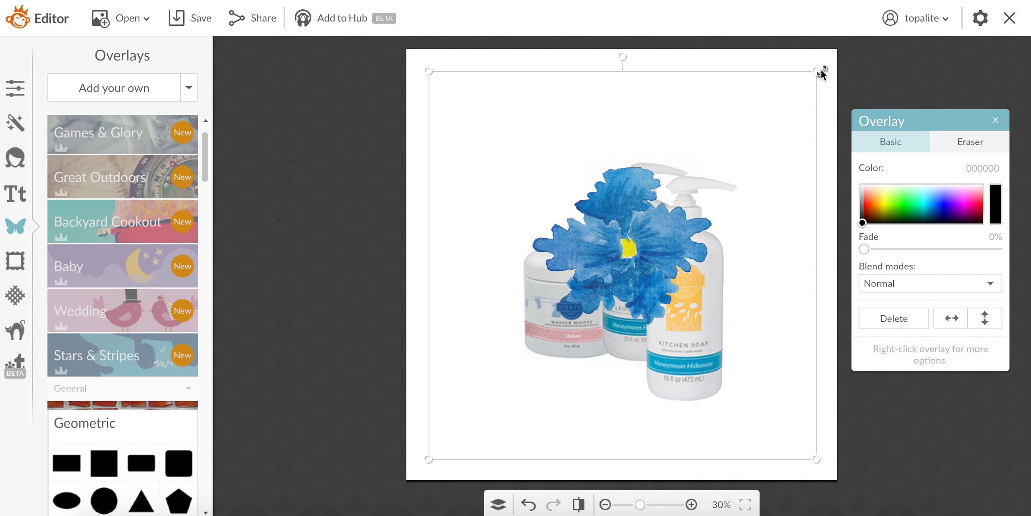
# Shrink the blue flower overlay to under half its size and place it over the lower-left edge of the jar
pyautogui.moveTo(818, 71); pyautogui.dragTo(601, 267)
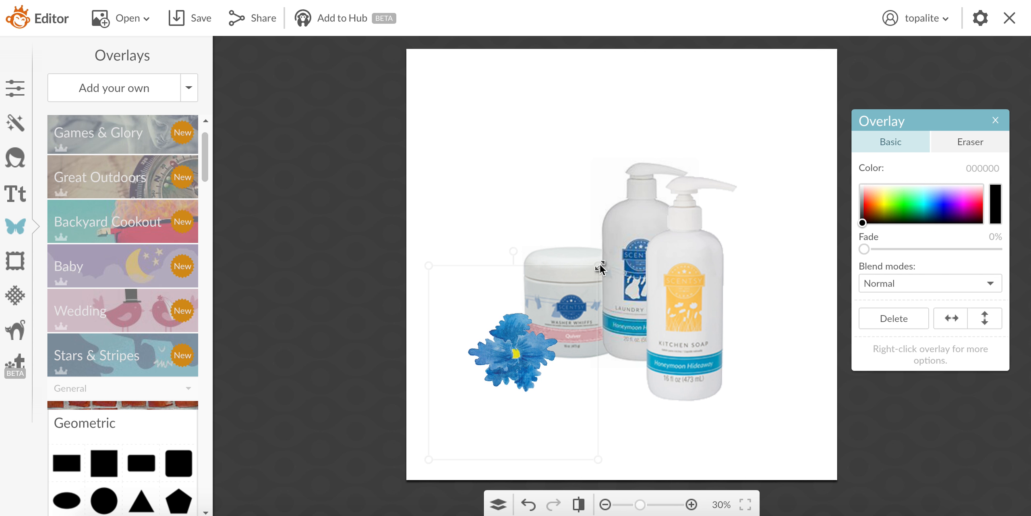
pyautogui.moveTo(520, 352); pyautogui.dragTo(529, 357)
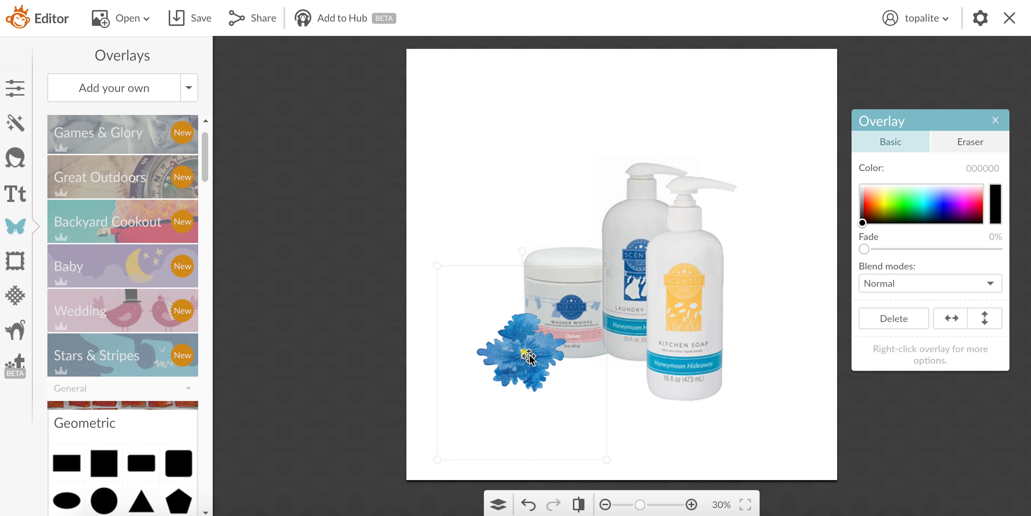
pyautogui.click(590, 137)
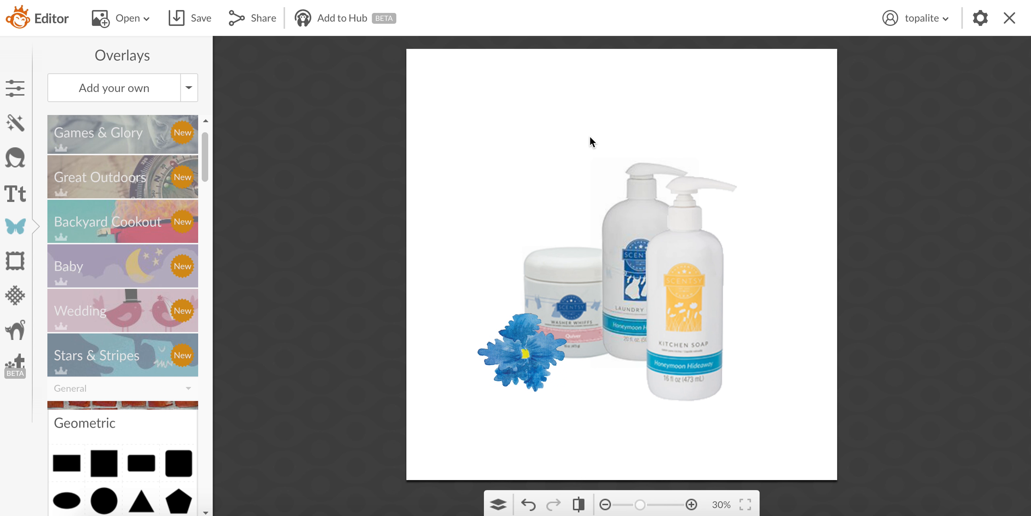
# Browse the text fonts, comparing the editor's own collection with the fonts installed on the computer
pyautogui.click(19, 197)
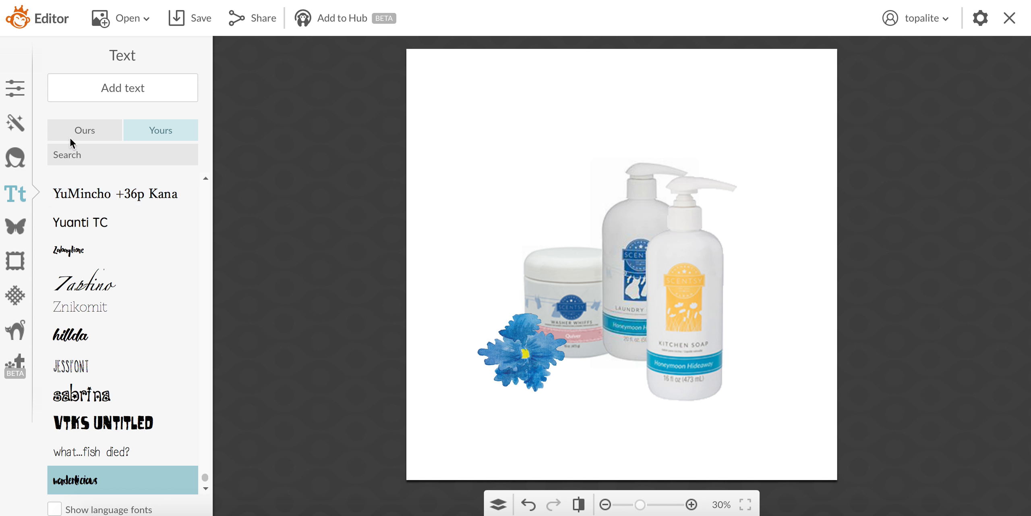
pyautogui.click(79, 127)
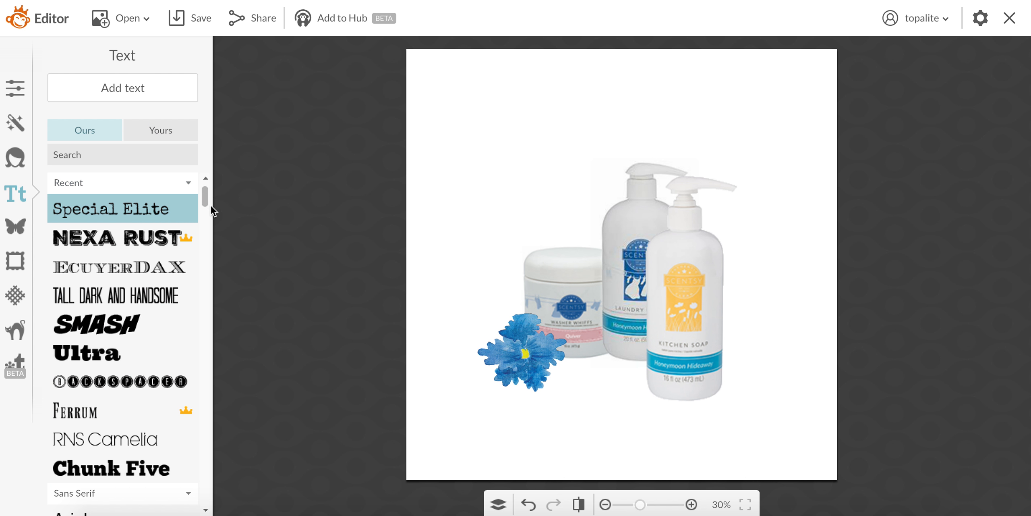
pyautogui.moveTo(206, 191)
pyautogui.mouseDown()
pyautogui.moveTo(207, 312)
pyautogui.moveTo(233, 396)
pyautogui.moveTo(234, 375)
pyautogui.moveTo(230, 445)
pyautogui.moveTo(203, 477)
pyautogui.moveTo(207, 174)
pyautogui.mouseUp()
pyautogui.click(164, 129)
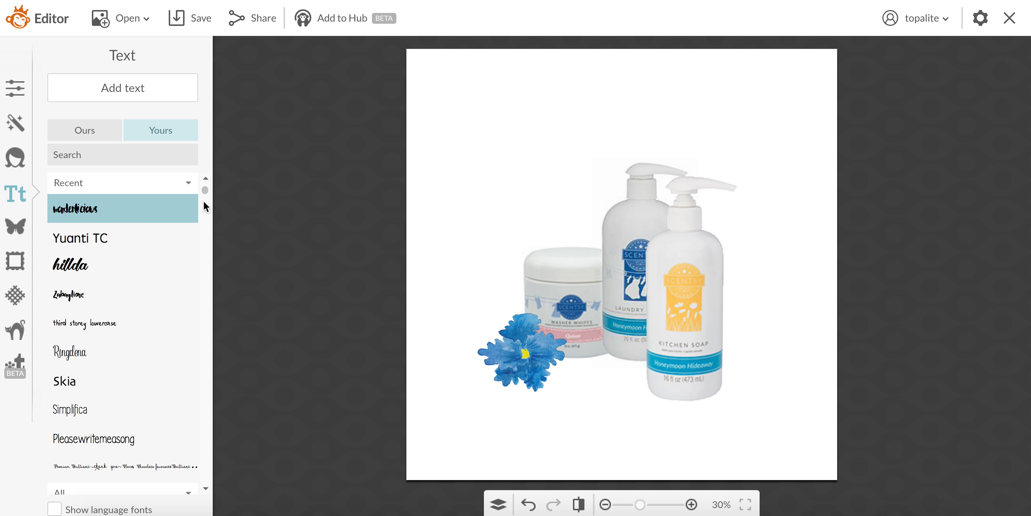
pyautogui.moveTo(205, 183); pyautogui.dragTo(213, 432)
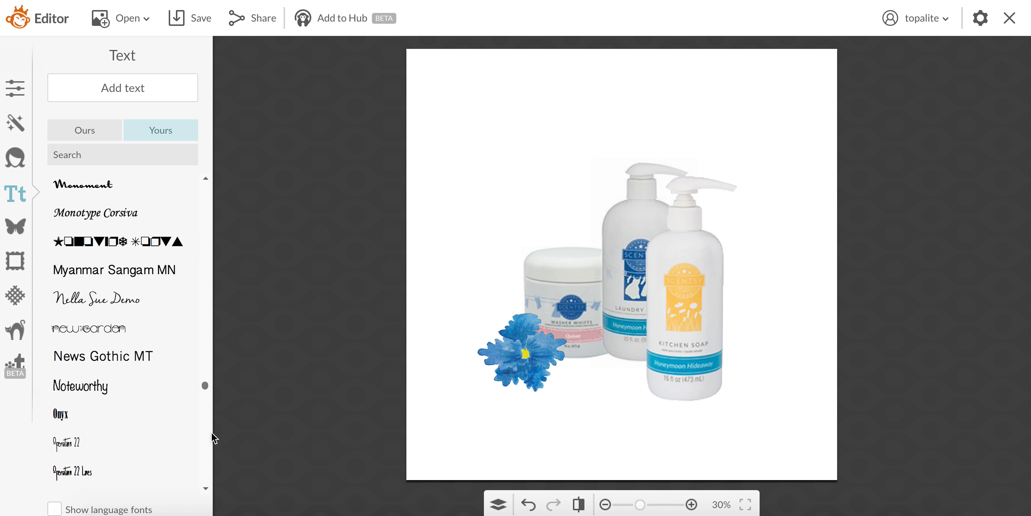
pyautogui.moveTo(204, 387); pyautogui.dragTo(208, 435)
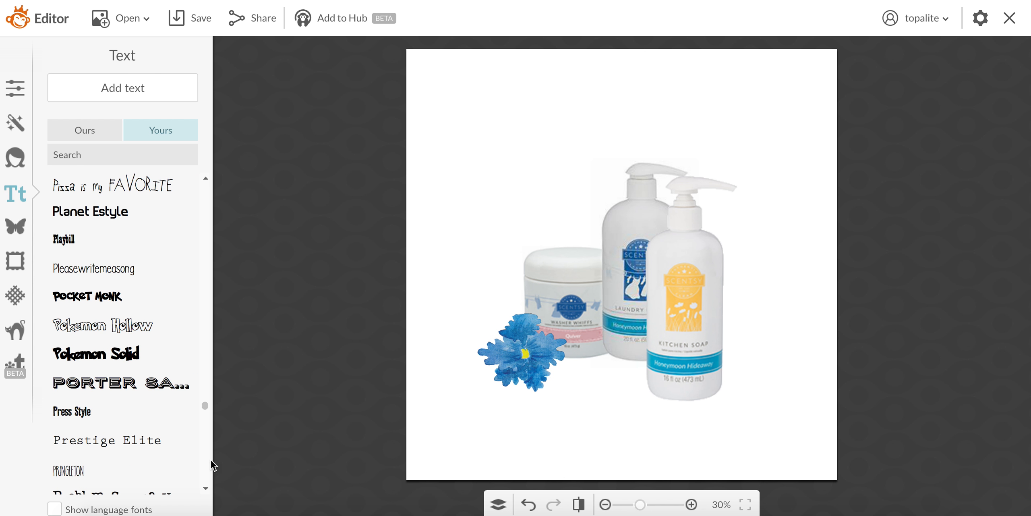
pyautogui.click(205, 399)
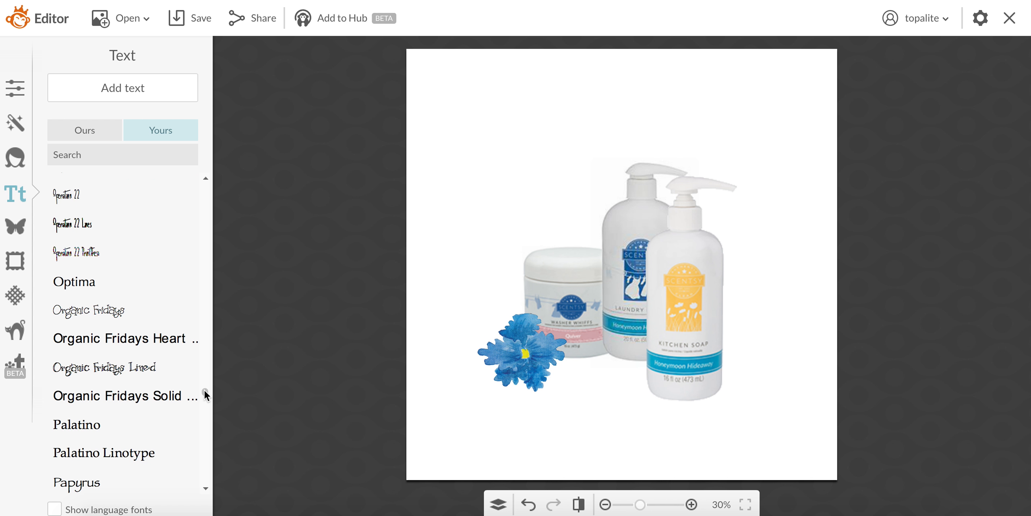
pyautogui.moveTo(205, 390); pyautogui.dragTo(206, 190)
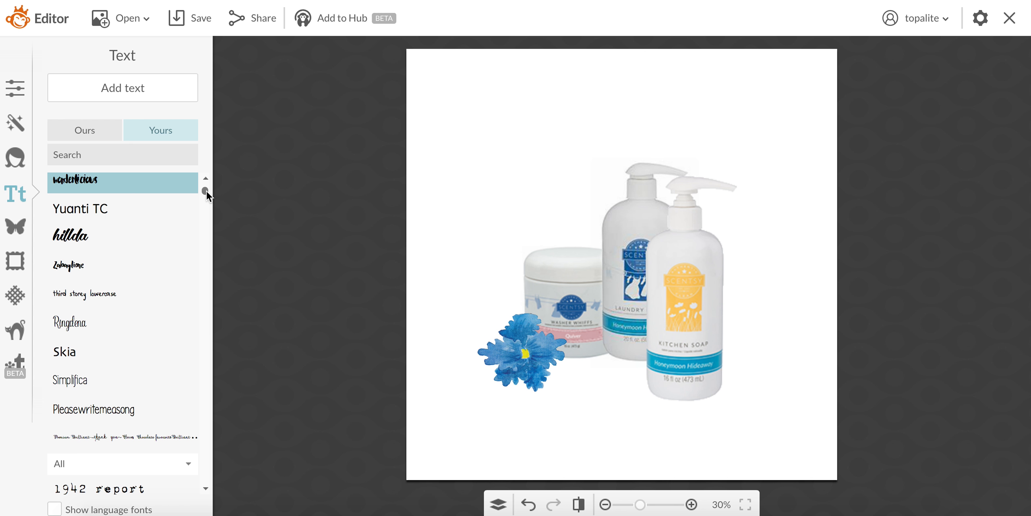
# Add a text box in the hillda font above the products and widen it across most of the canvas
pyautogui.click(139, 235)
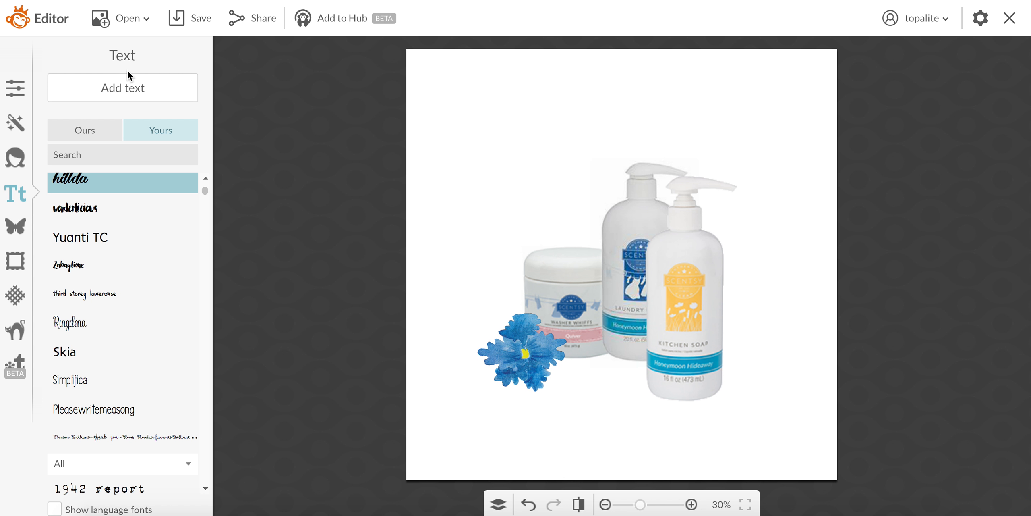
pyautogui.click(127, 83)
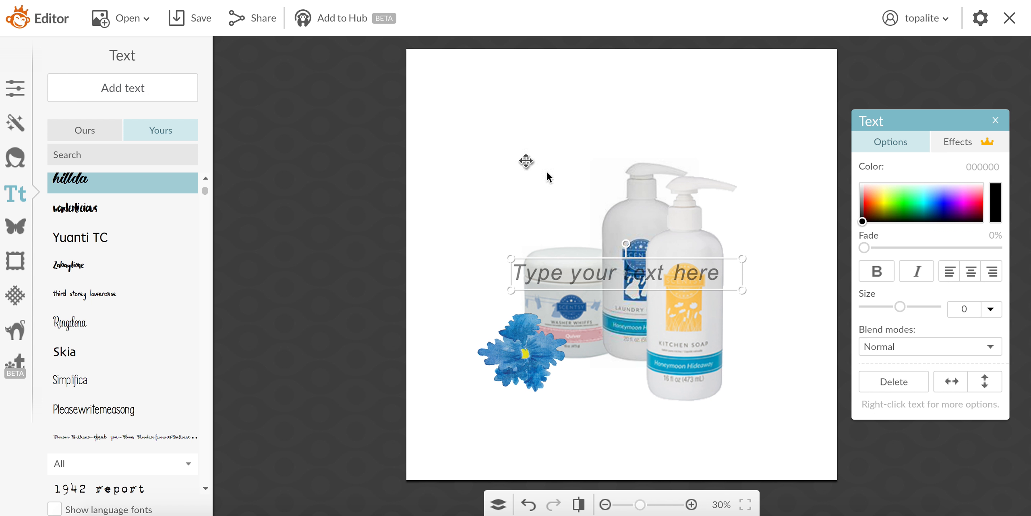
pyautogui.moveTo(625, 271); pyautogui.dragTo(615, 106)
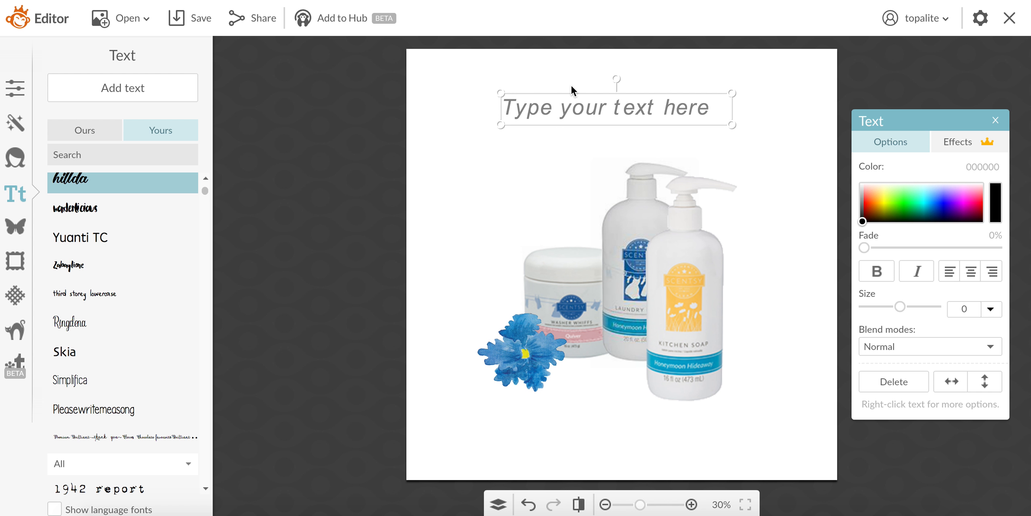
pyautogui.moveTo(734, 107); pyautogui.dragTo(814, 107)
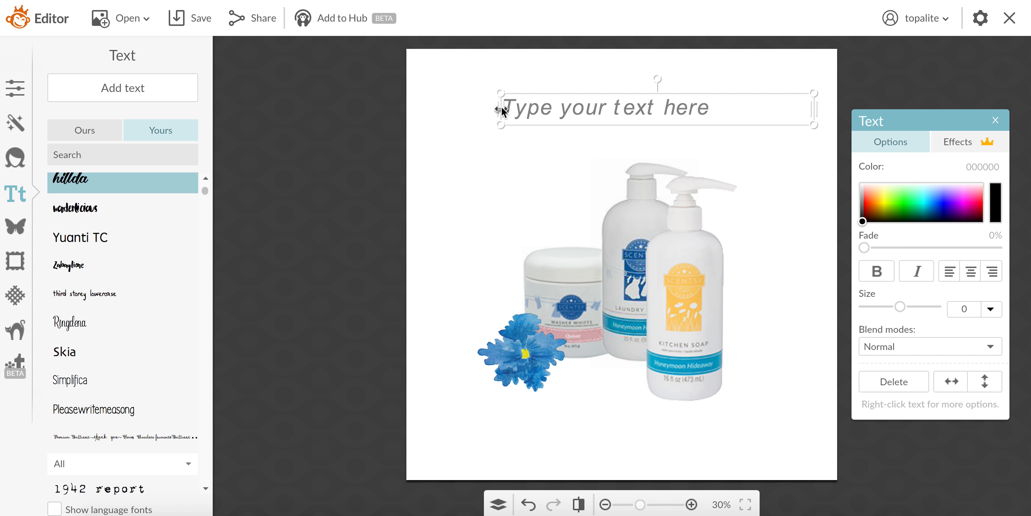
pyautogui.moveTo(490, 107); pyautogui.dragTo(437, 110)
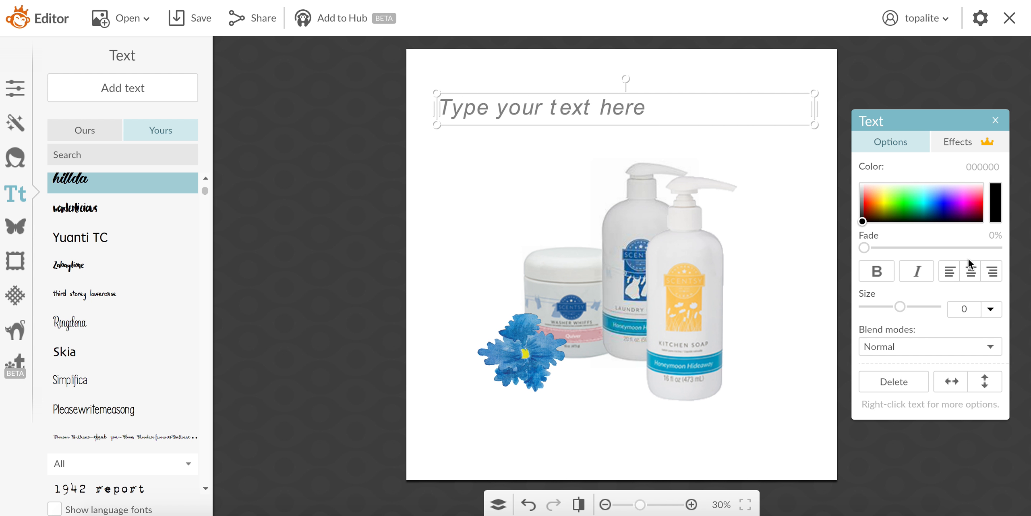
# Enter the centre-aligned title "Laundry Love" in the text box
pyautogui.click(625, 105)
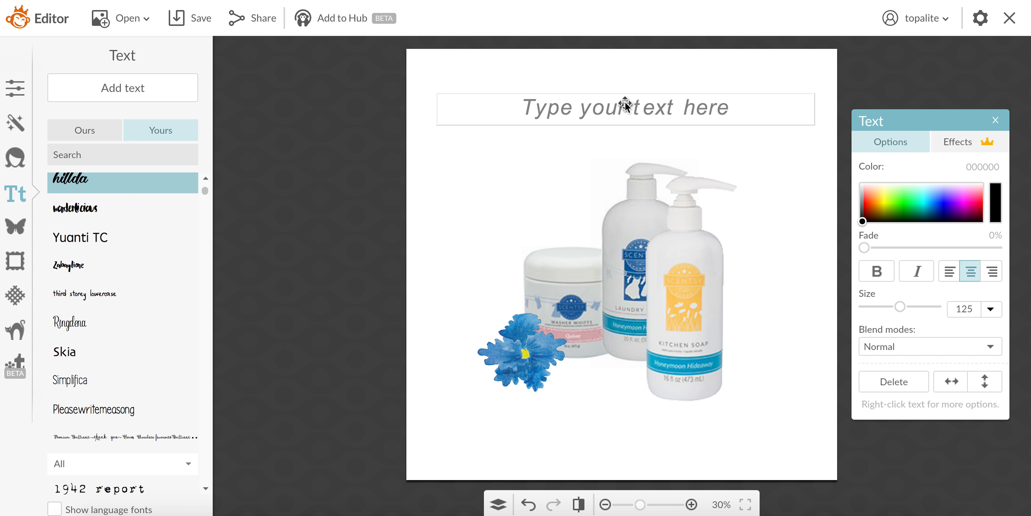
pyautogui.write('L')
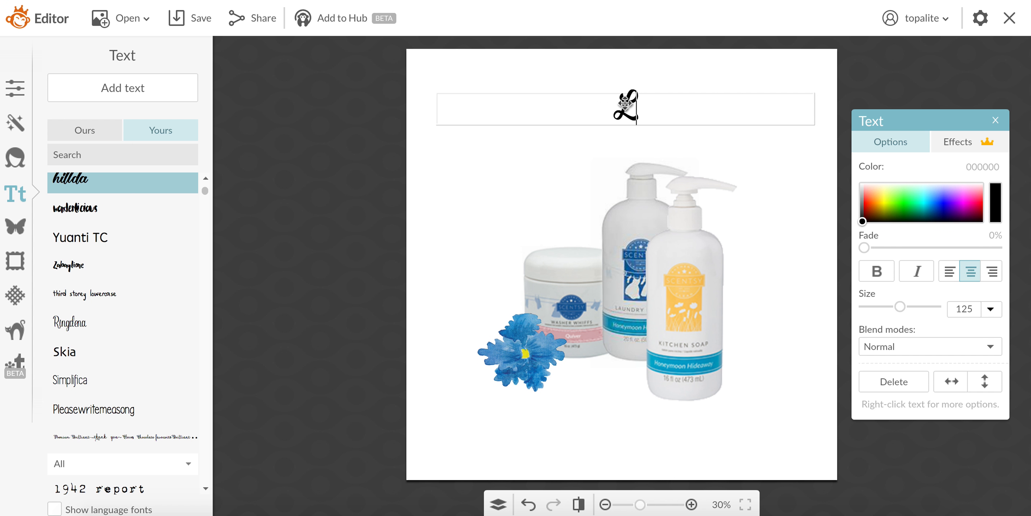
pyautogui.write('aundry Love')
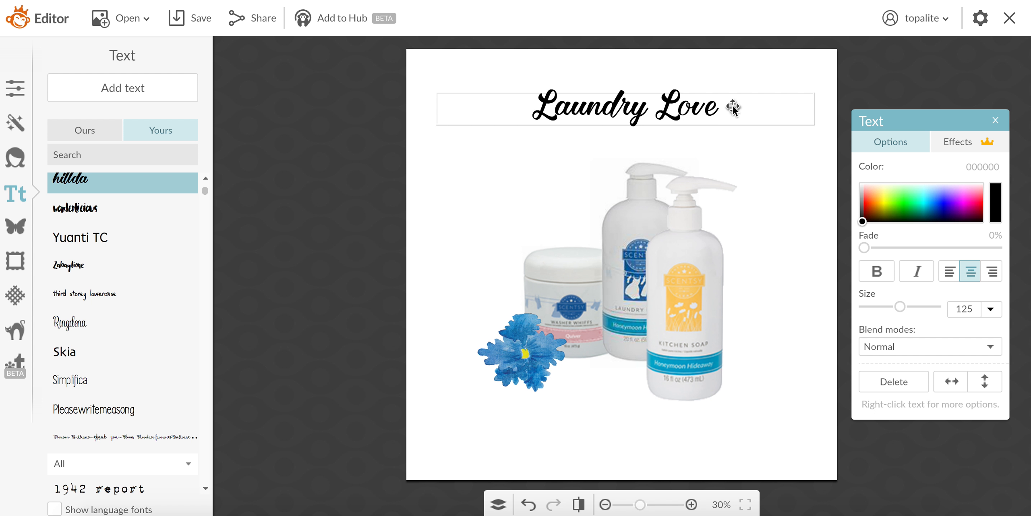
# Recolor the "Laundry Love" title with the blue 277aba sampled from the flower
pyautogui.moveTo(734, 108); pyautogui.dragTo(502, 111)
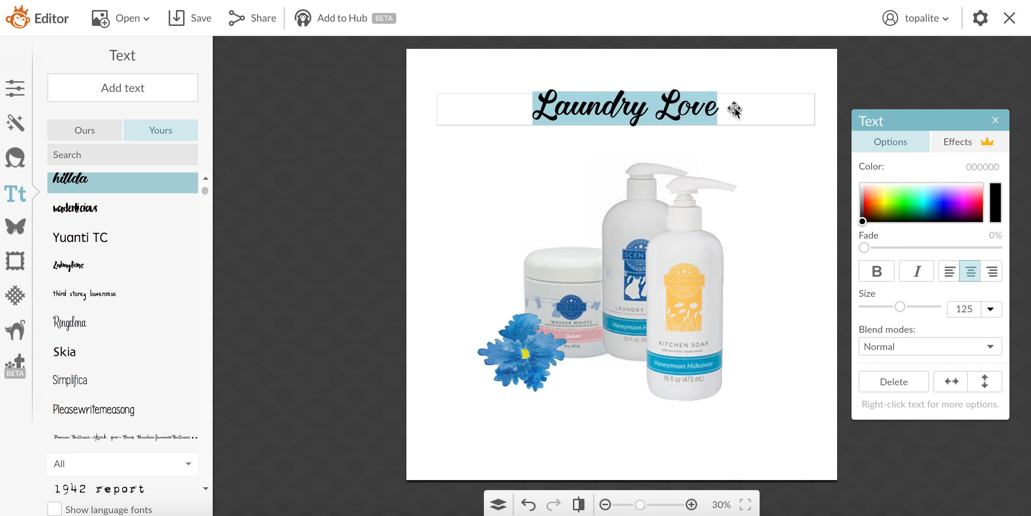
pyautogui.click(720, 120)
pyautogui.moveTo(719, 114); pyautogui.dragTo(491, 122)
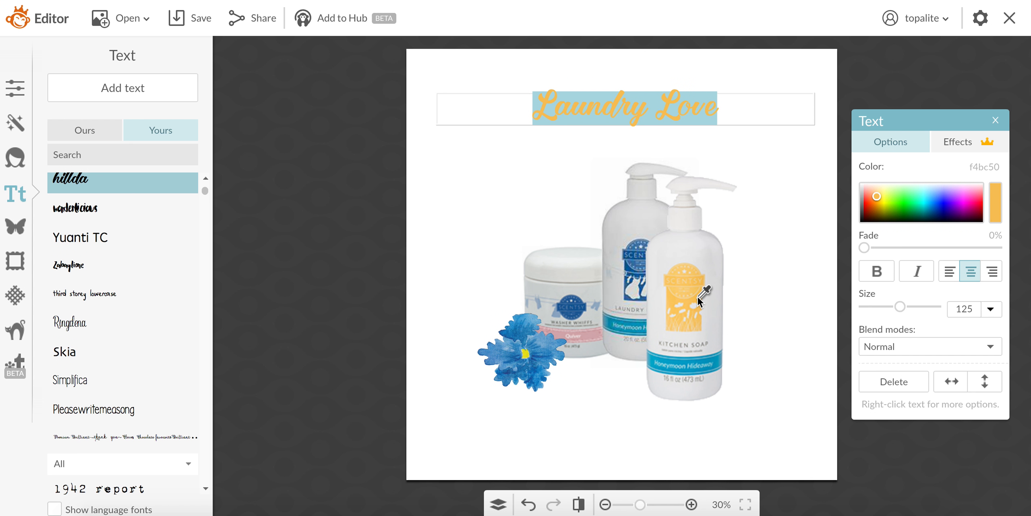
pyautogui.click(538, 356)
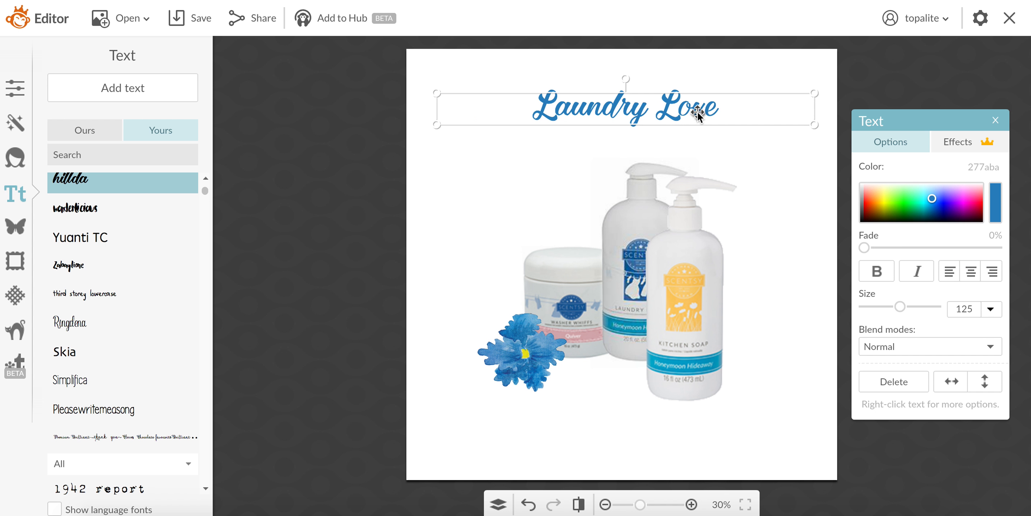
# Enlarge the "Laundry Love" title, trying size 144 and settling on 177
pyautogui.doubleClick(706, 120)
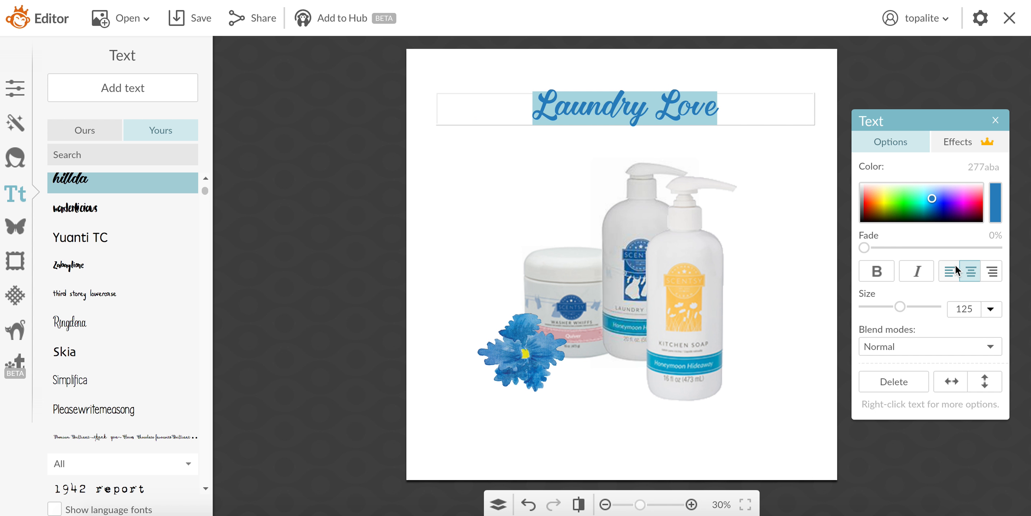
pyautogui.click(991, 309)
pyautogui.moveTo(995, 341); pyautogui.dragTo(998, 407)
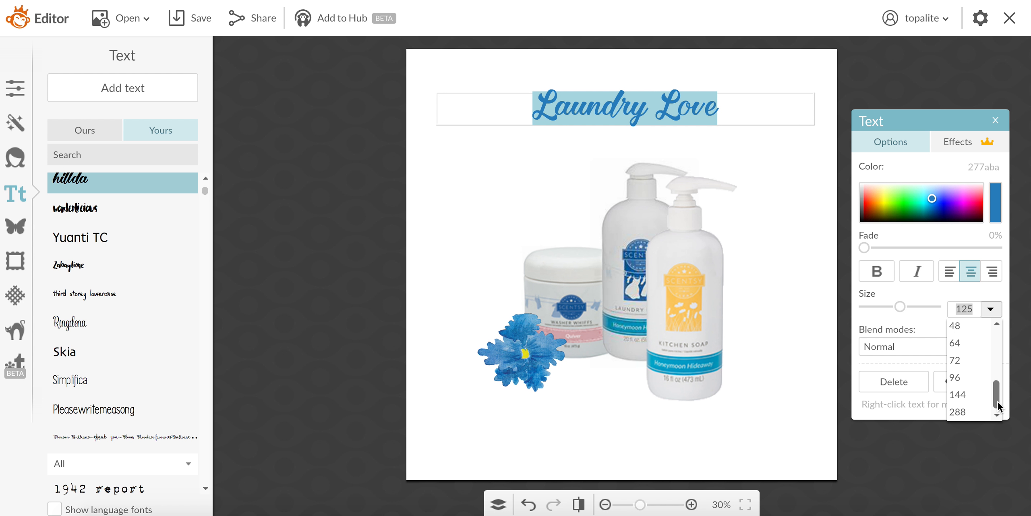
pyautogui.click(983, 395)
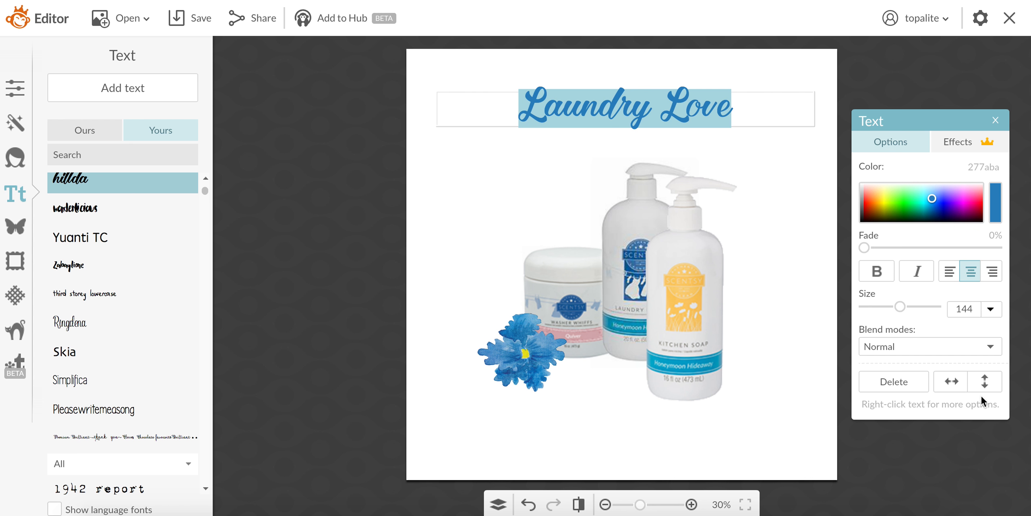
pyautogui.click(976, 309)
pyautogui.write('177')
pyautogui.press('Return')
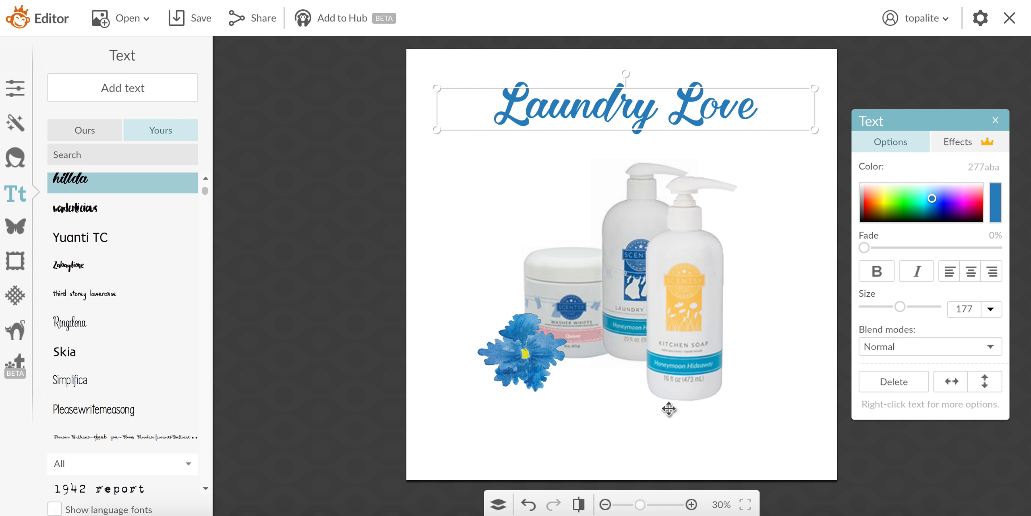
# Apply a Drop Shadow effect to the title and color it with the yellow-orange of the kitchen soap label
pyautogui.doubleClick(664, 104)
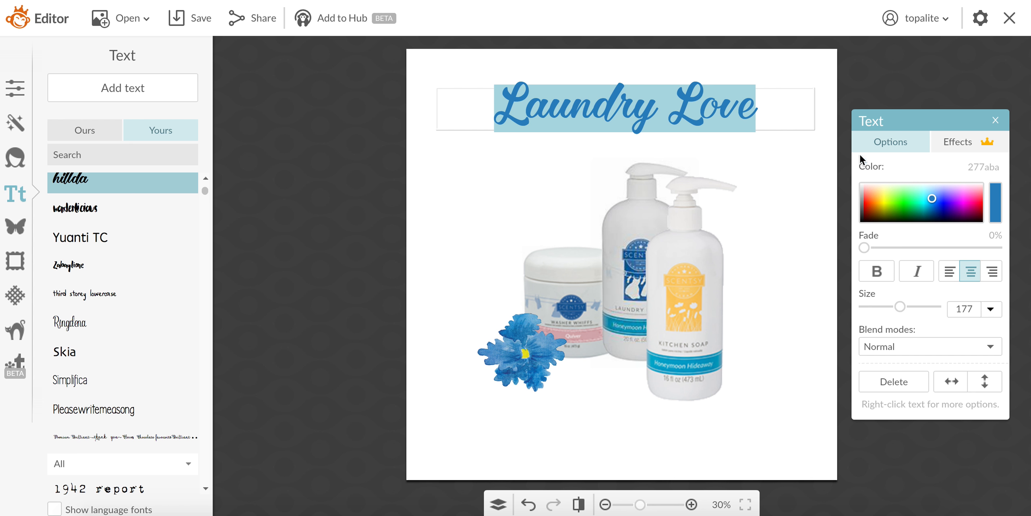
pyautogui.click(957, 142)
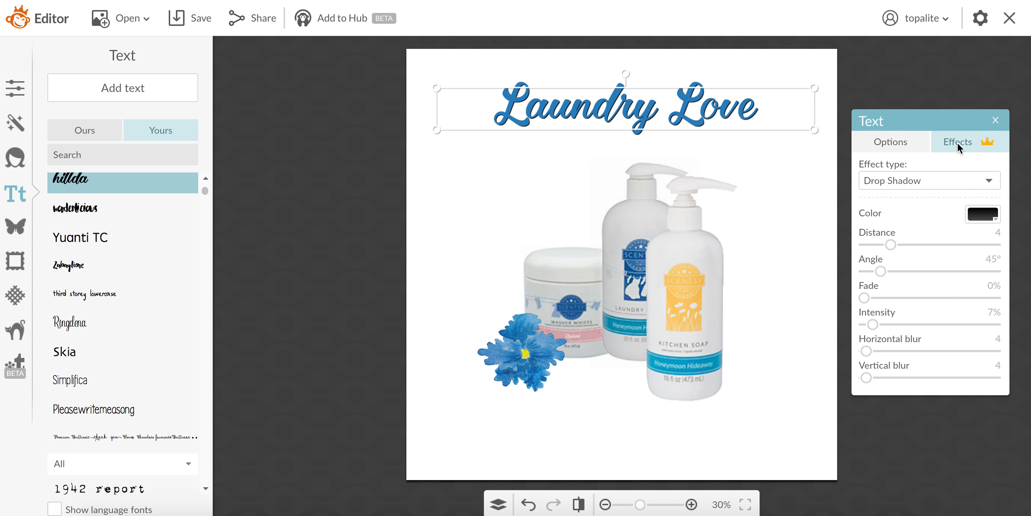
pyautogui.click(983, 218)
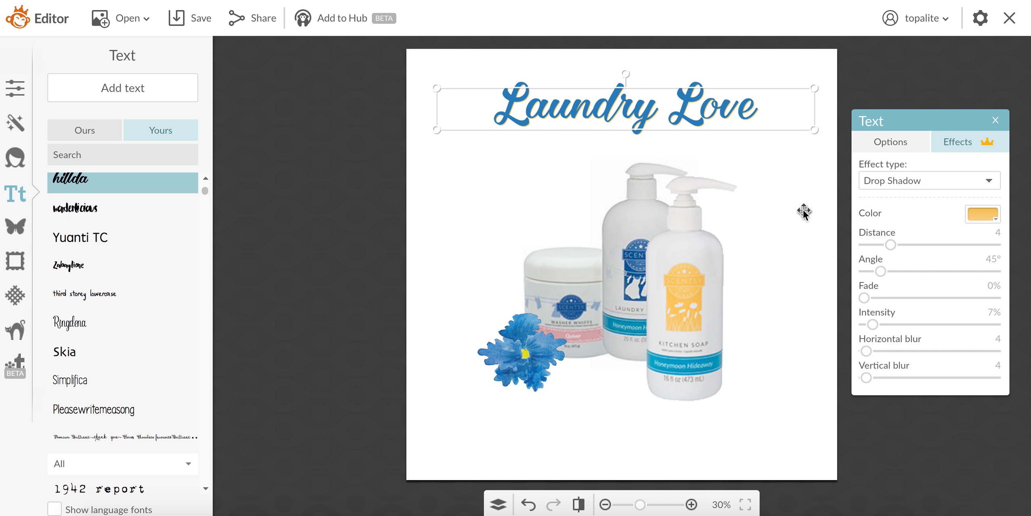
# Soften the title's drop shadow with horizontal and vertical blur of 33 and an intensity of 9%, then deselect the title
pyautogui.moveTo(868, 353); pyautogui.dragTo(871, 378)
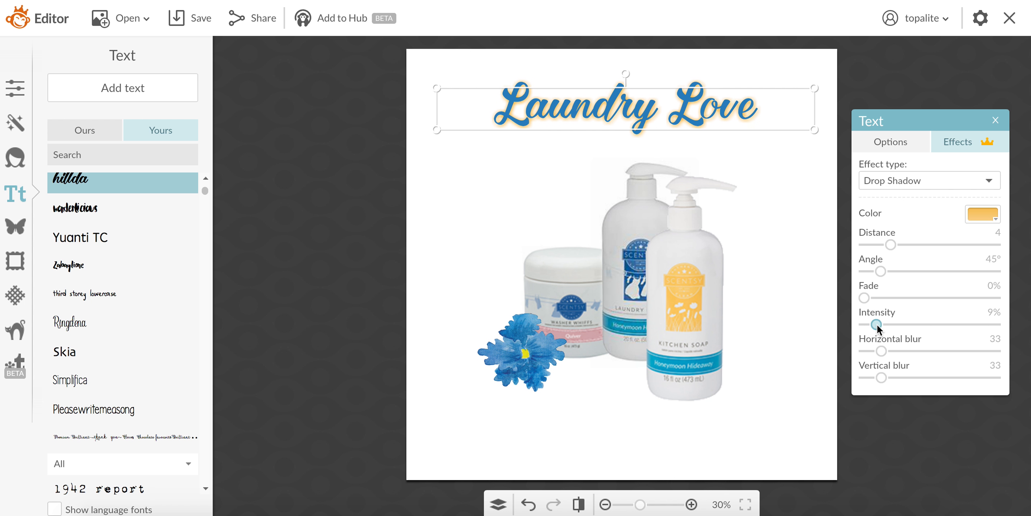
pyautogui.click(666, 400)
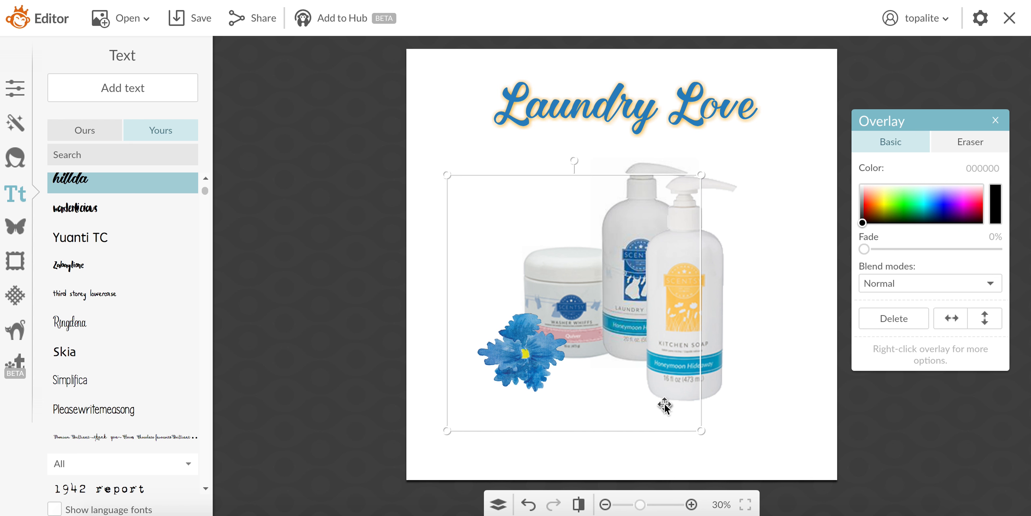
pyautogui.click(771, 219)
pyautogui.click(481, 166)
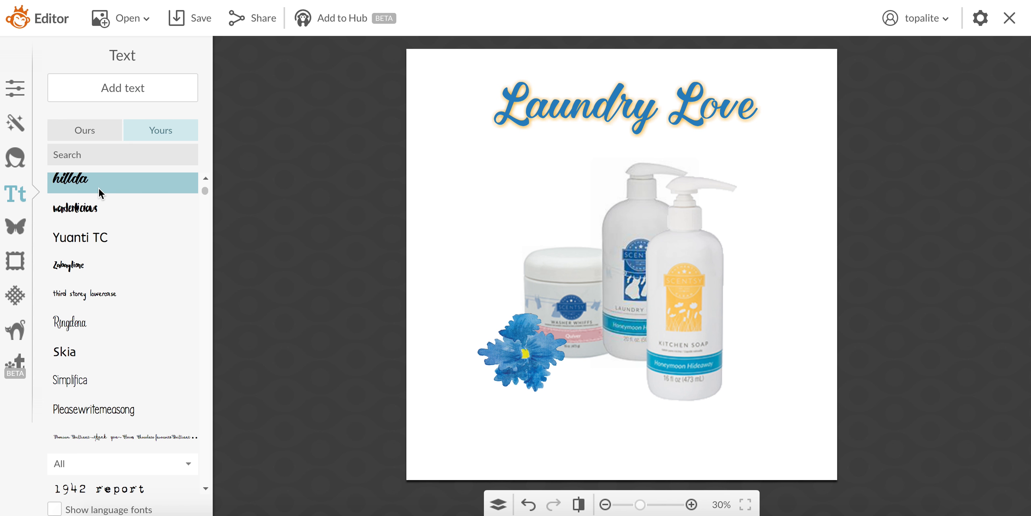
# Add the purple logo Scentsy_IC_StarTrio_1Color_LR.png as an overlay, finding it on this Mac by searching for "tri"
pyautogui.click(16, 233)
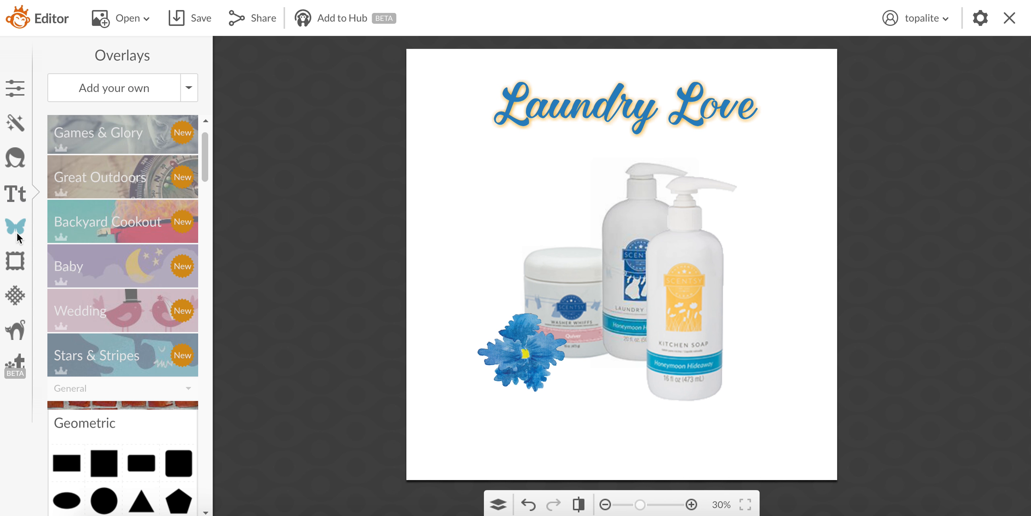
pyautogui.click(109, 87)
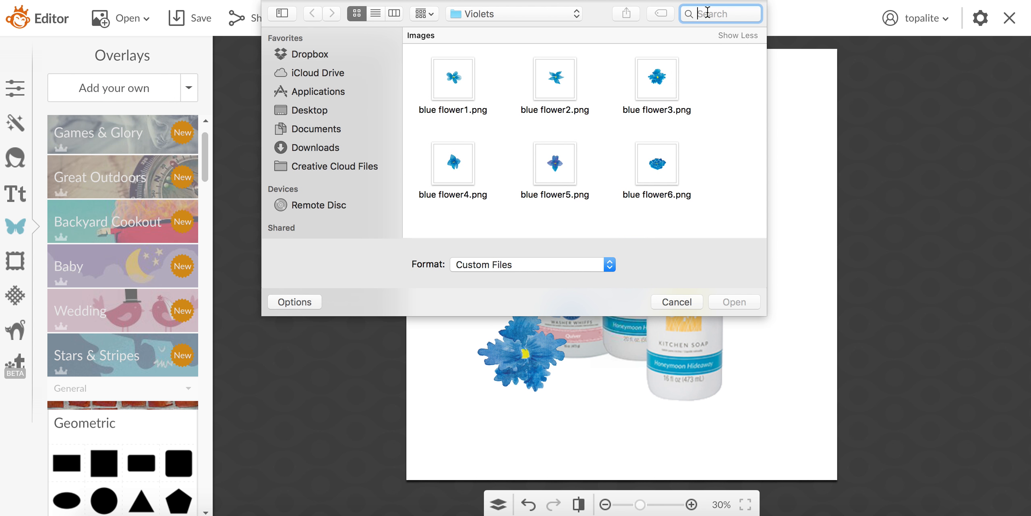
pyautogui.write('tri')
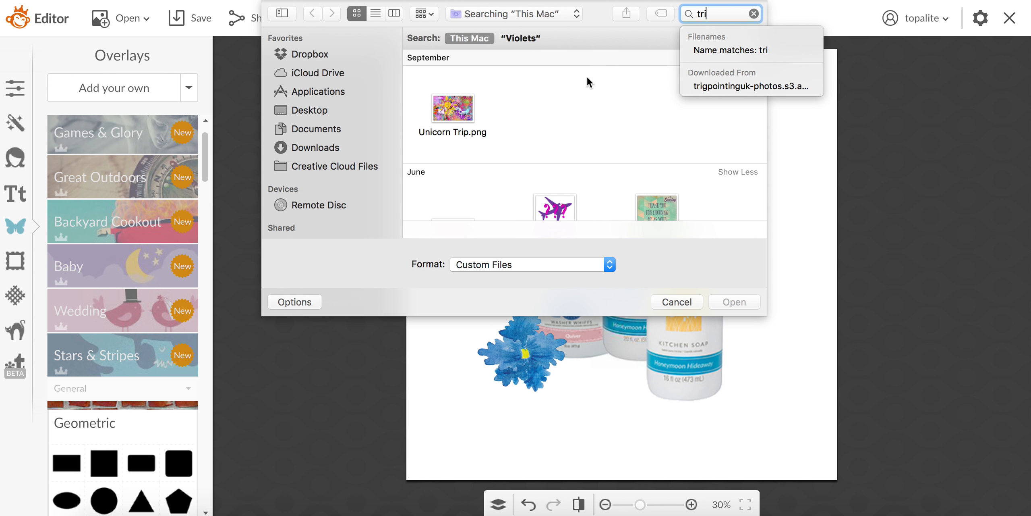
pyautogui.scroll(-10, 583, 133)
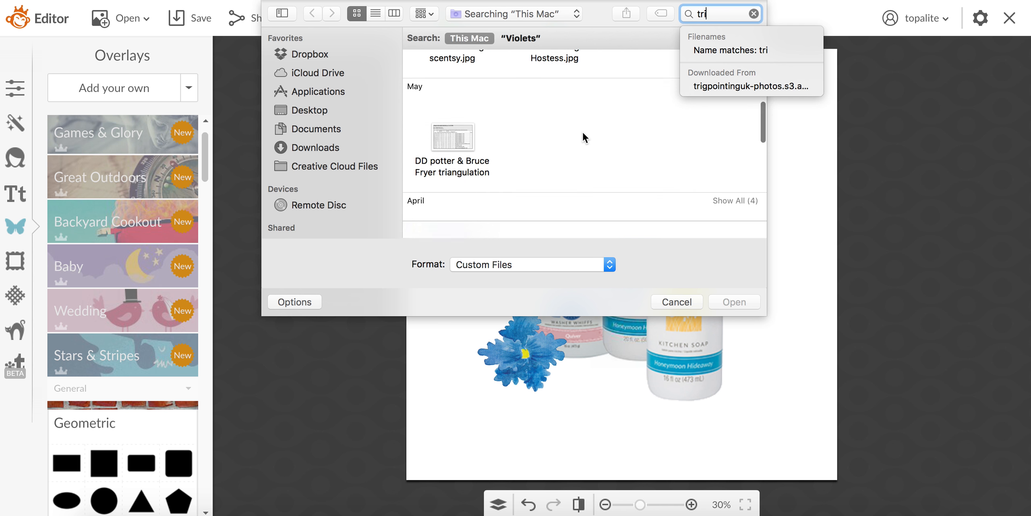
pyautogui.scroll(-8, 582, 132)
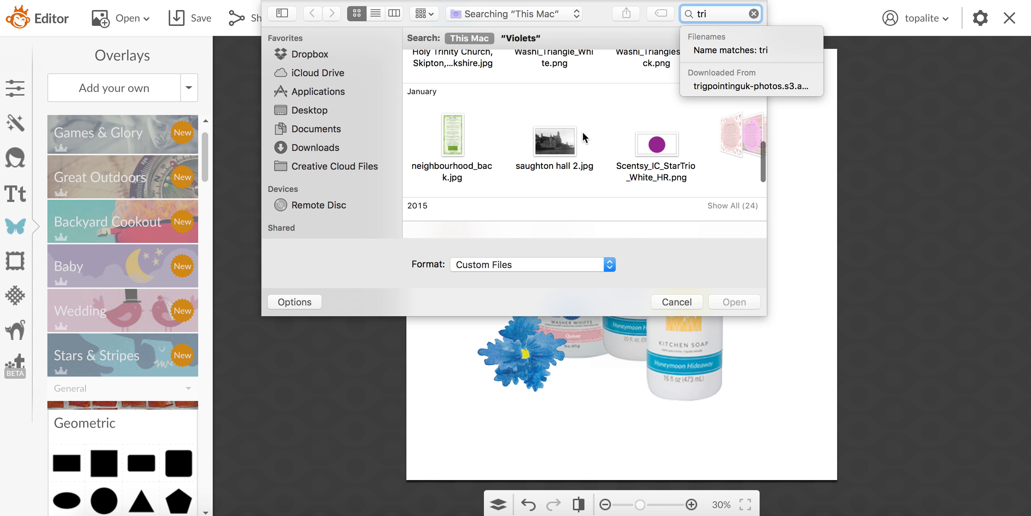
pyautogui.click(736, 106)
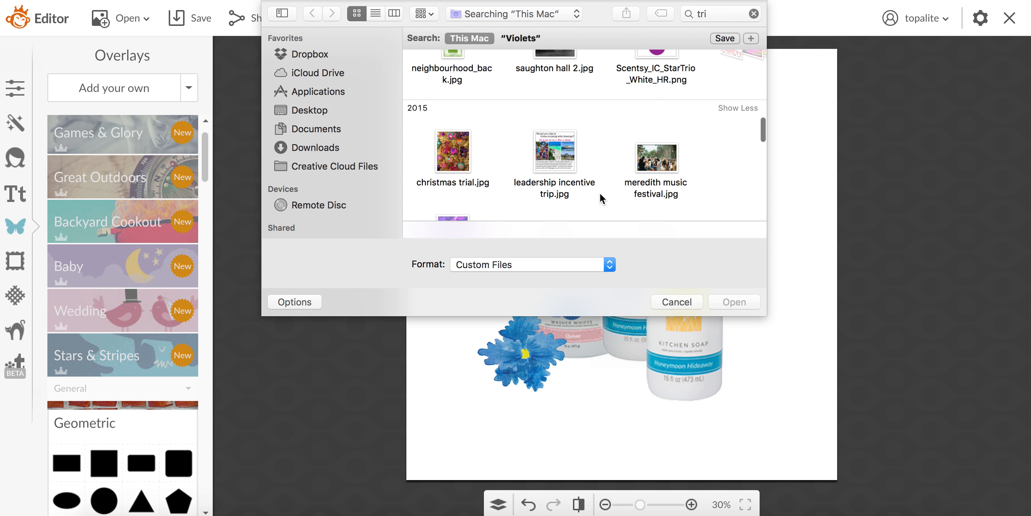
pyautogui.scroll(-6, 578, 208)
pyautogui.scroll(-3, 577, 208)
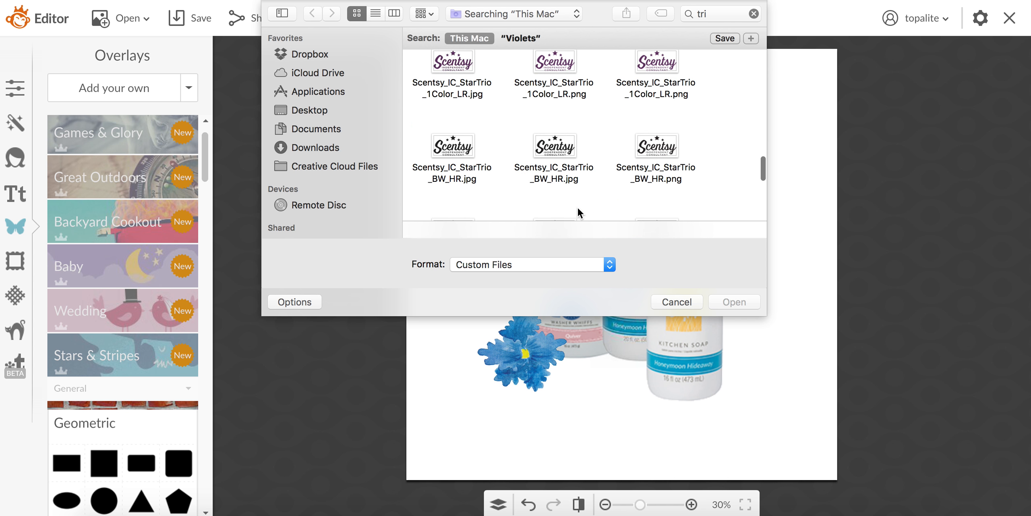
pyautogui.scroll(-4, 578, 208)
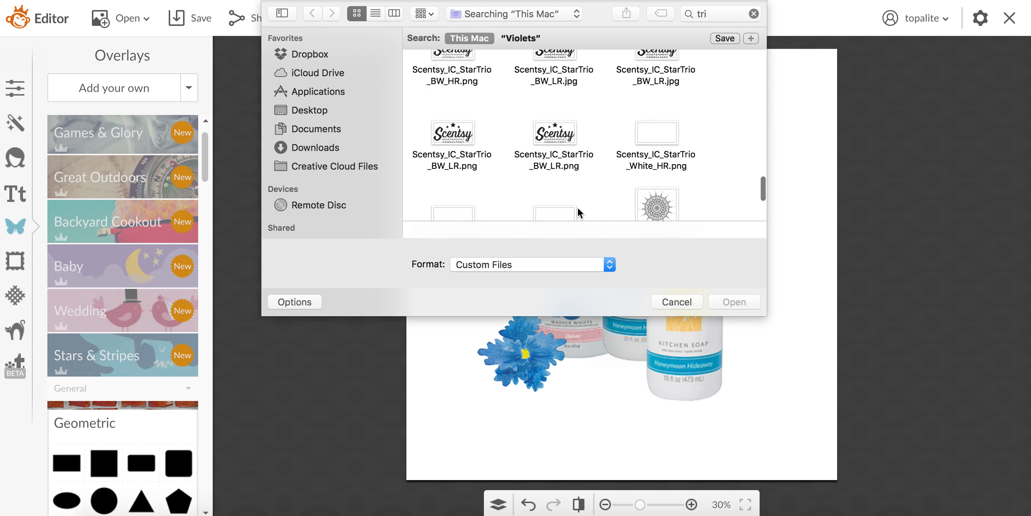
pyautogui.scroll(7, 578, 208)
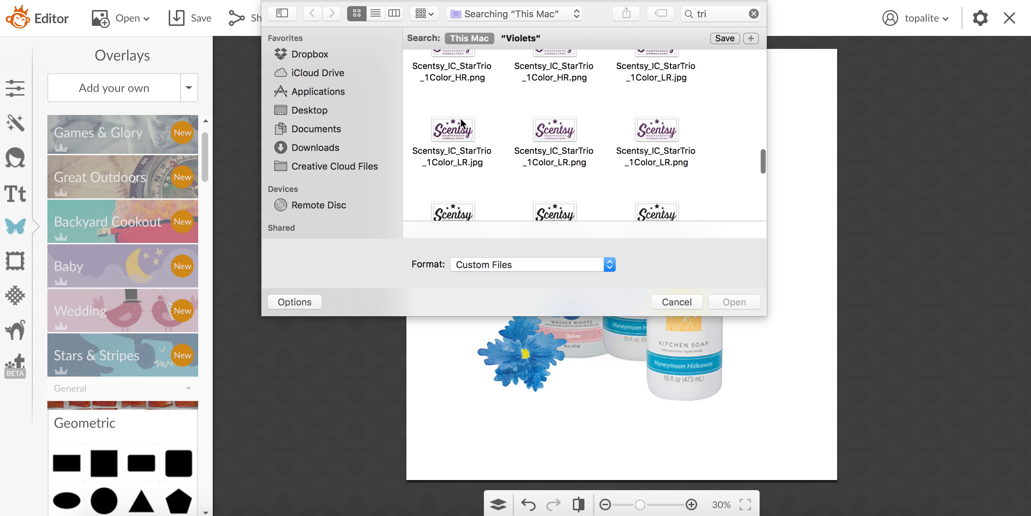
pyautogui.click(552, 119)
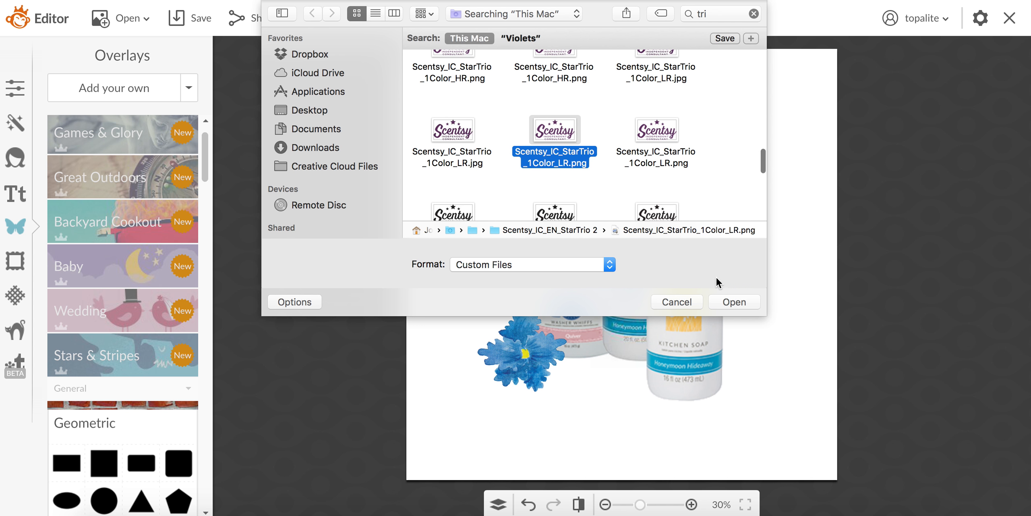
pyautogui.click(732, 301)
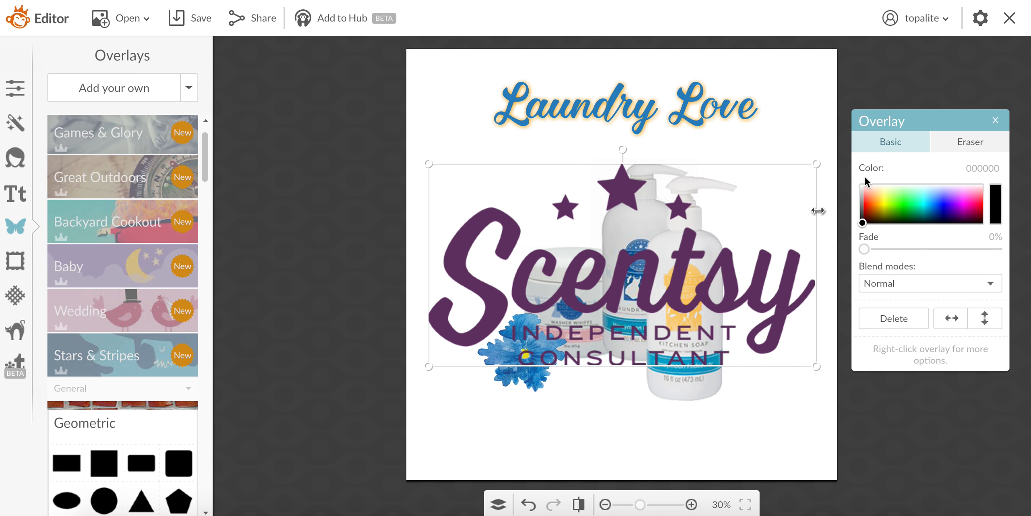
# Shrink the Scentsy logo to roughly a quarter of the canvas width and pull its edges out to uncover the cropped parts
pyautogui.moveTo(814, 166); pyautogui.dragTo(668, 233)
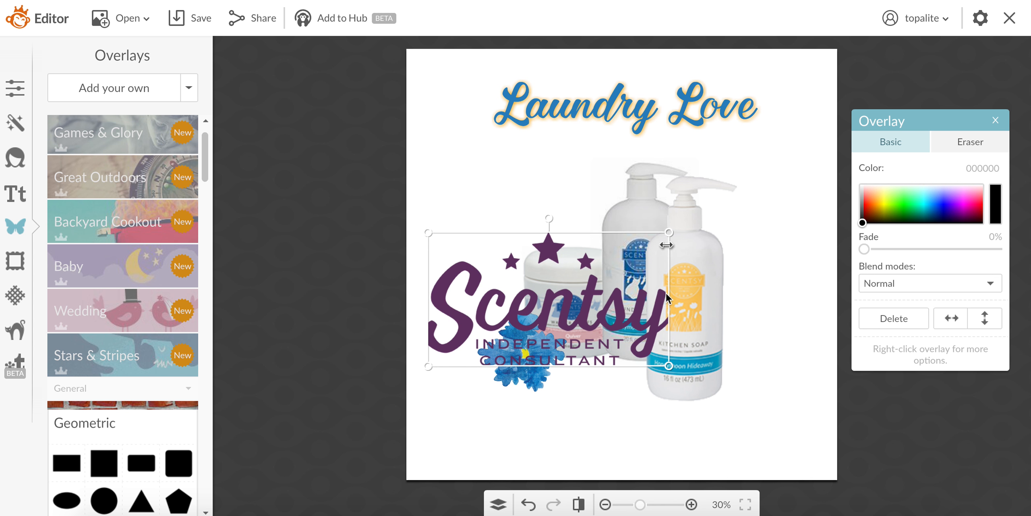
pyautogui.moveTo(667, 368); pyautogui.dragTo(606, 355)
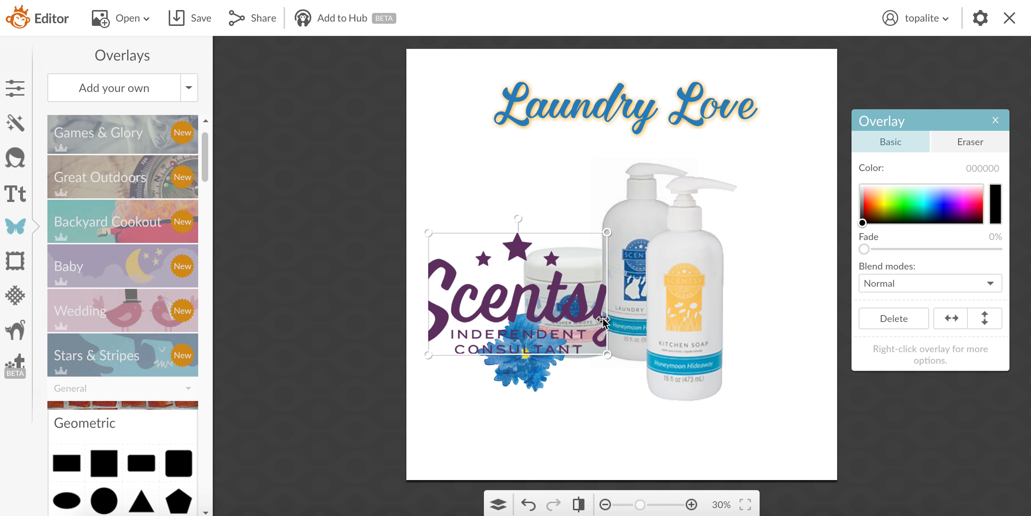
pyautogui.moveTo(603, 320); pyautogui.dragTo(668, 318)
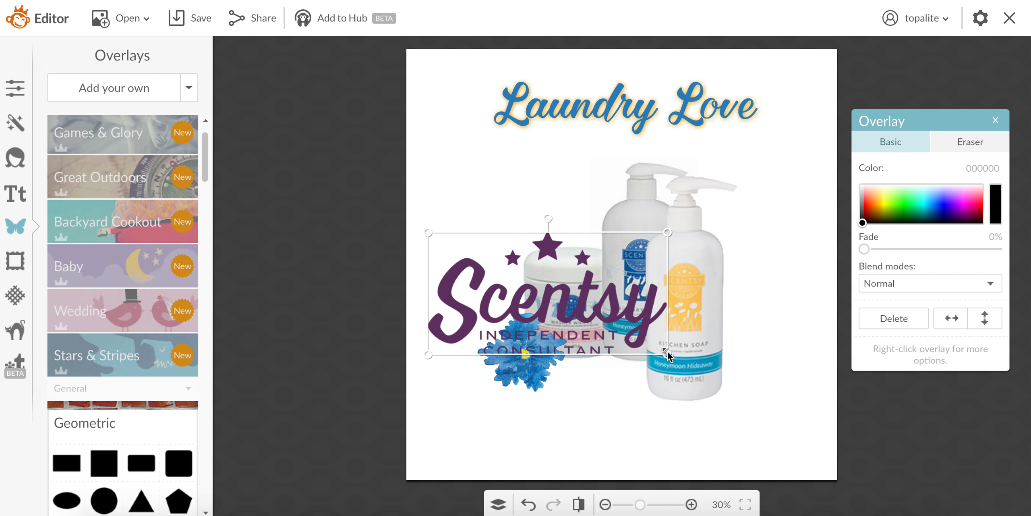
pyautogui.moveTo(667, 355); pyautogui.dragTo(497, 299)
pyautogui.moveTo(547, 269); pyautogui.dragTo(581, 270)
pyautogui.moveTo(499, 295); pyautogui.dragTo(500, 321)
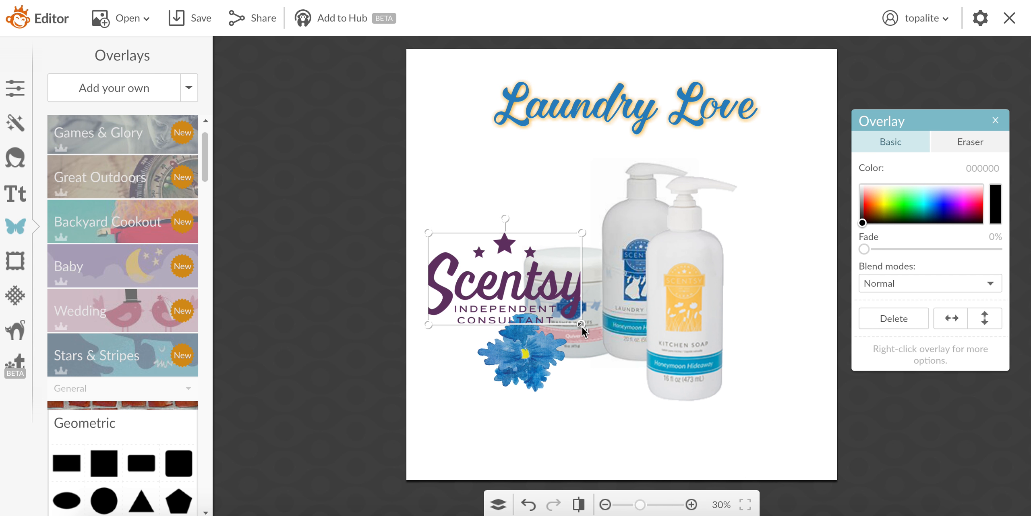
pyautogui.moveTo(581, 326); pyautogui.dragTo(533, 287)
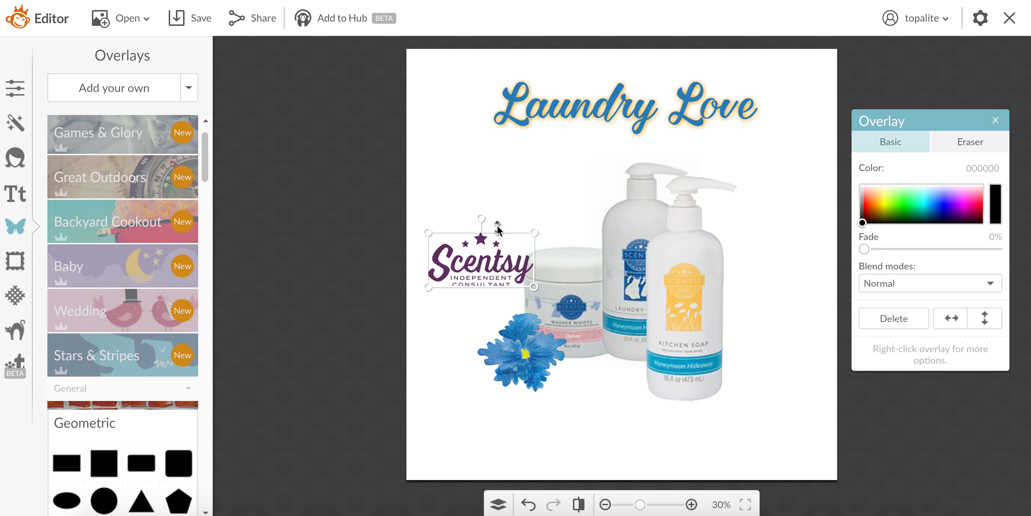
pyautogui.moveTo(498, 225); pyautogui.dragTo(498, 218)
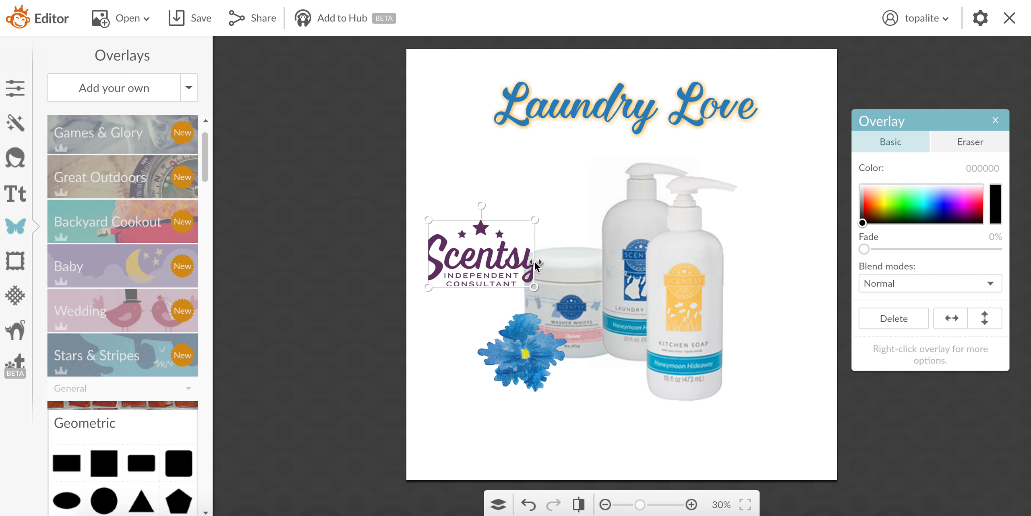
pyautogui.moveTo(535, 264)
pyautogui.mouseDown()
pyautogui.moveTo(595, 250)
pyautogui.moveTo(551, 253)
pyautogui.mouseUp()
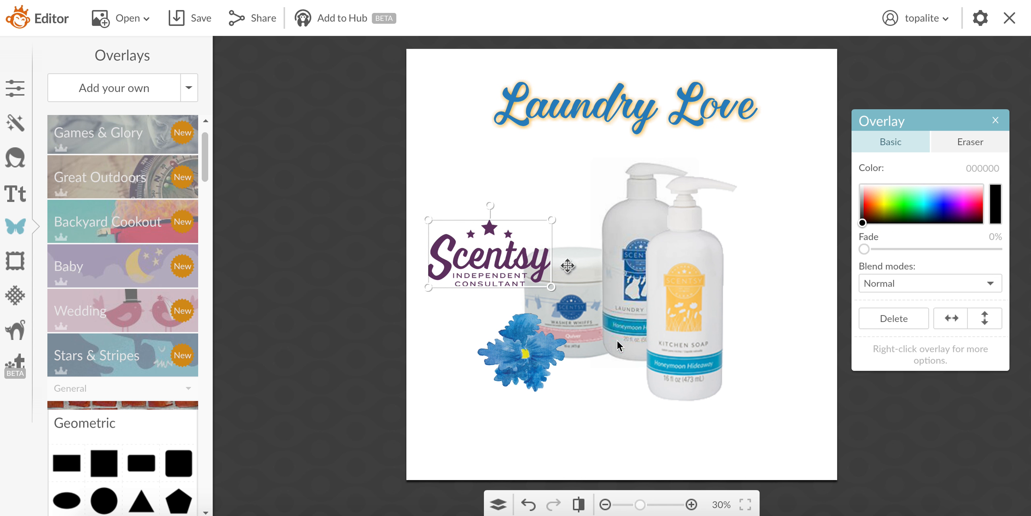
# Move the Scentsy logo to the lower right of the canvas and extend its edges to reveal the stars and full consultant wording
pyautogui.moveTo(471, 252); pyautogui.dragTo(647, 420)
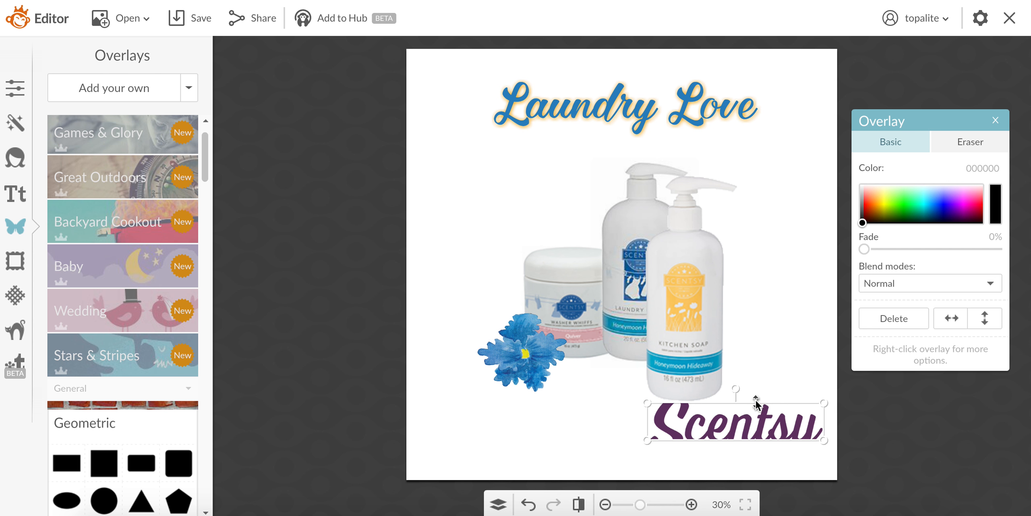
pyautogui.moveTo(756, 402); pyautogui.dragTo(752, 354)
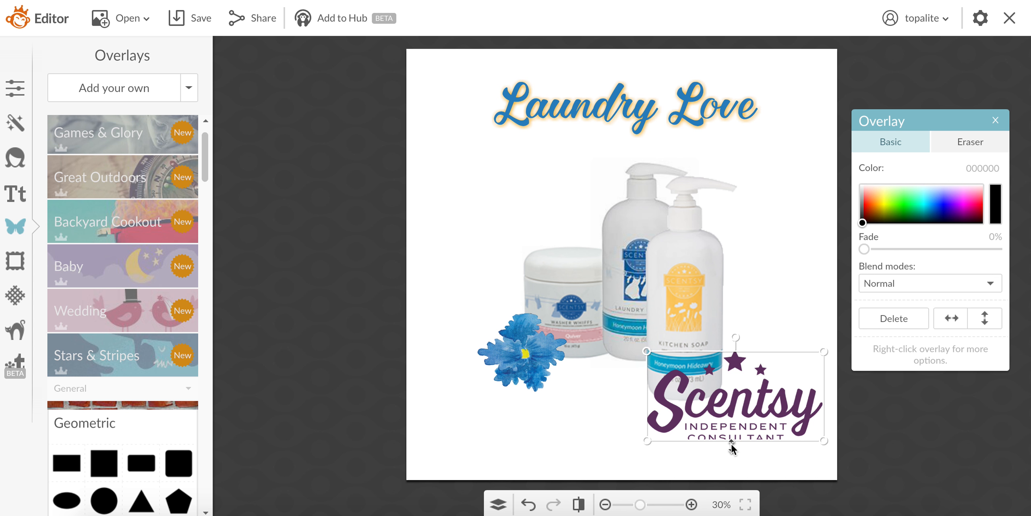
pyautogui.moveTo(732, 441); pyautogui.dragTo(731, 445)
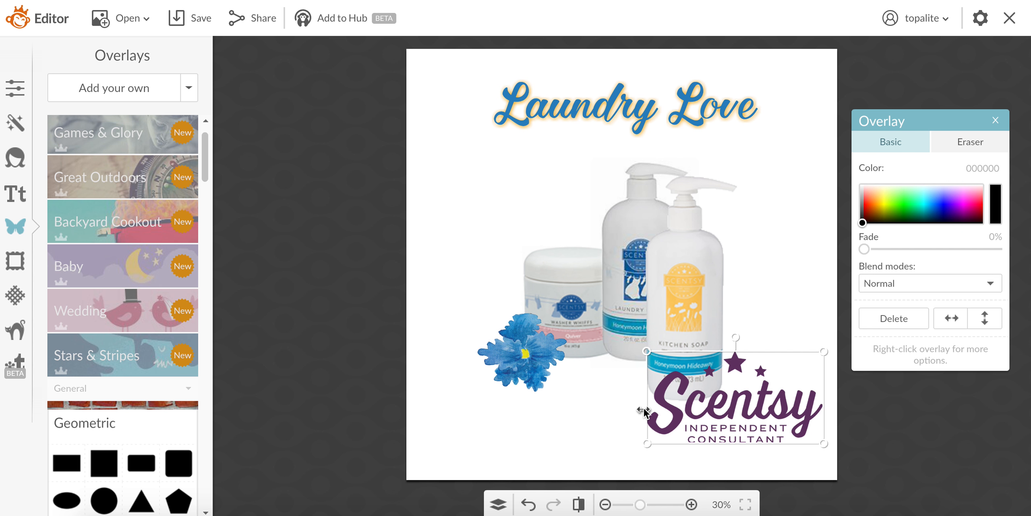
pyautogui.moveTo(644, 408); pyautogui.dragTo(653, 409)
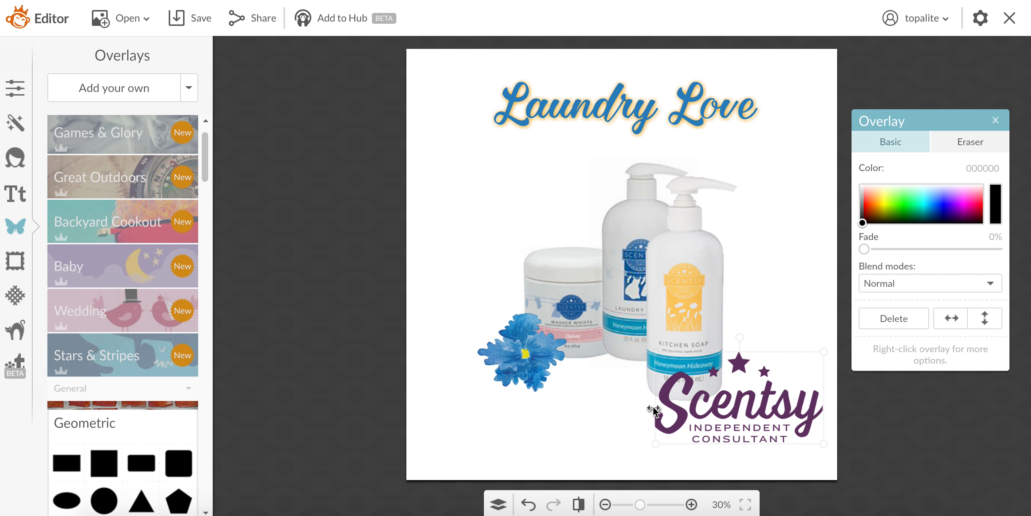
pyautogui.click(591, 430)
pyautogui.click(664, 417)
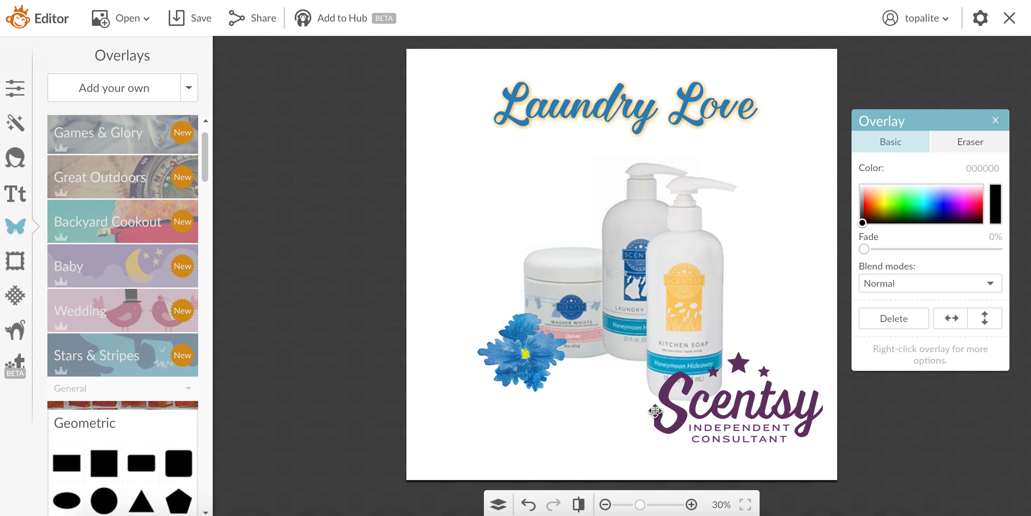
pyautogui.click(749, 415)
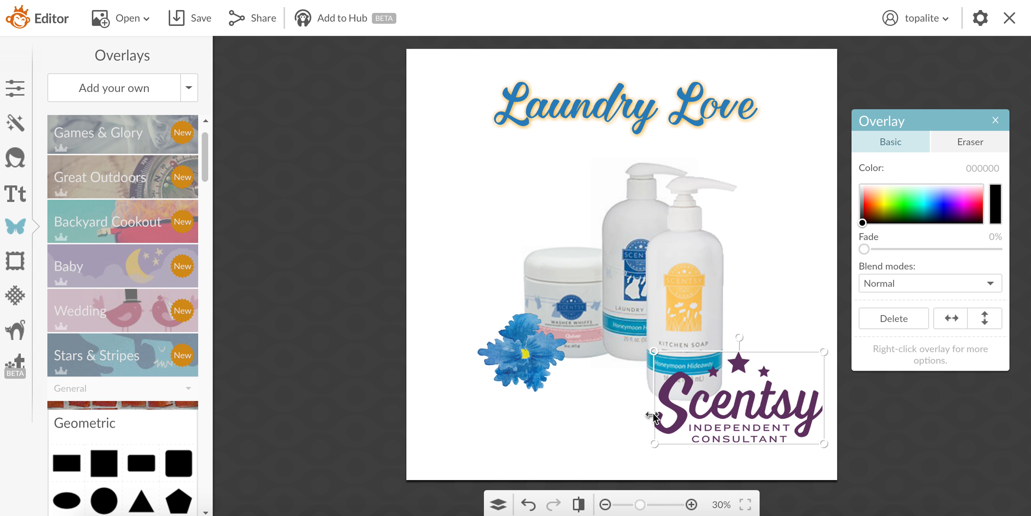
pyautogui.moveTo(650, 413); pyautogui.dragTo(647, 412)
# Place the Scentsy logo in the canvas's bottom-right corner, below the kitchen soap, and scale it down to clear the bottle
pyautogui.moveTo(734, 405); pyautogui.dragTo(746, 436)
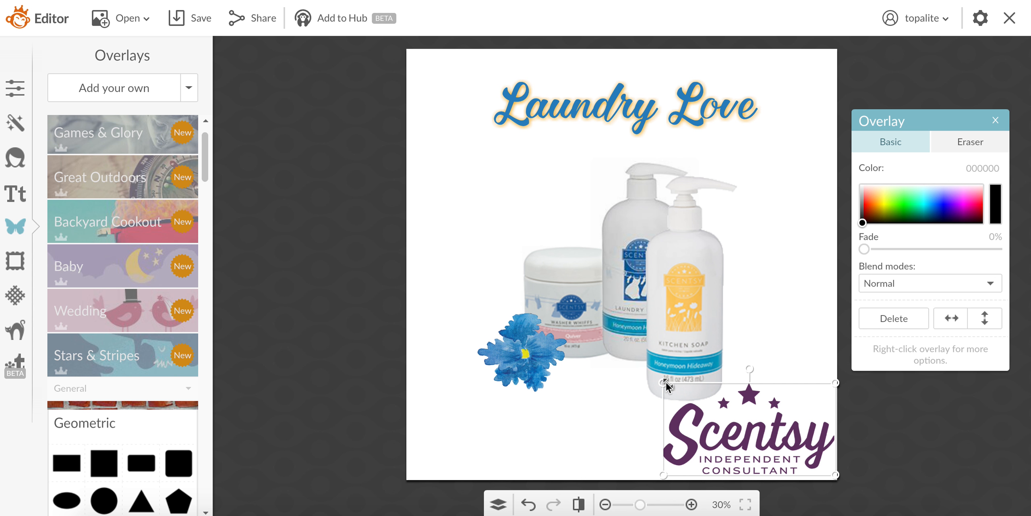
pyautogui.moveTo(662, 381); pyautogui.dragTo(708, 405)
pyautogui.moveTo(759, 435); pyautogui.dragTo(748, 428)
pyautogui.click(622, 428)
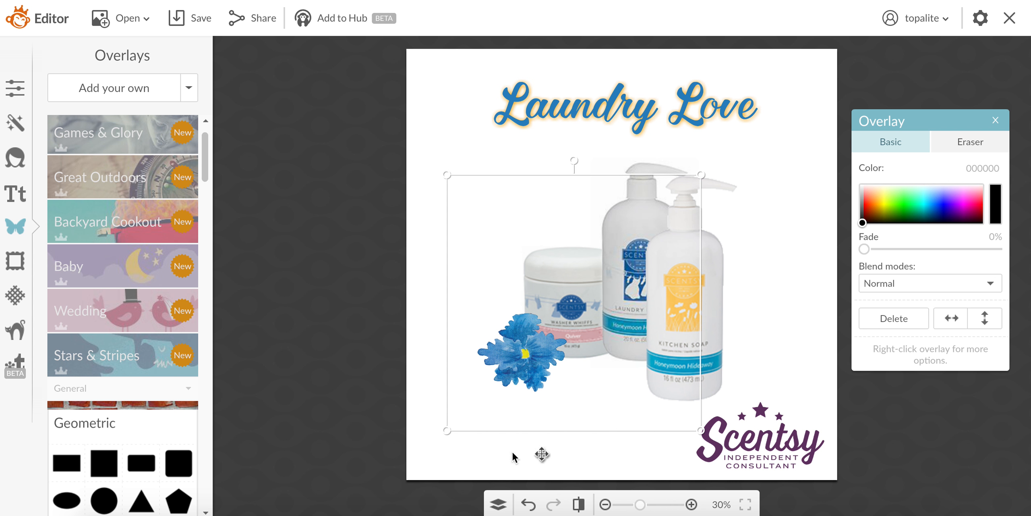
pyautogui.click(486, 439)
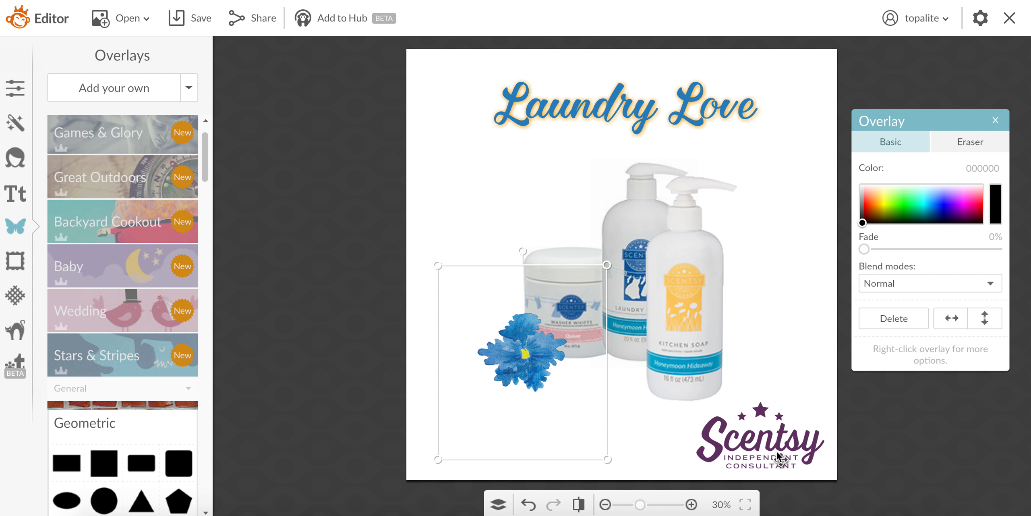
pyautogui.click(487, 231)
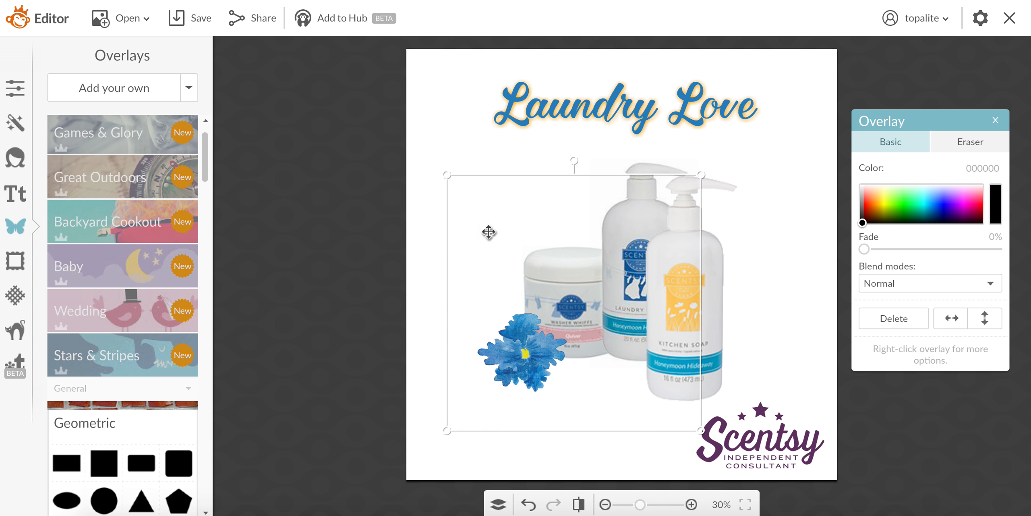
pyautogui.click(742, 302)
pyautogui.click(791, 330)
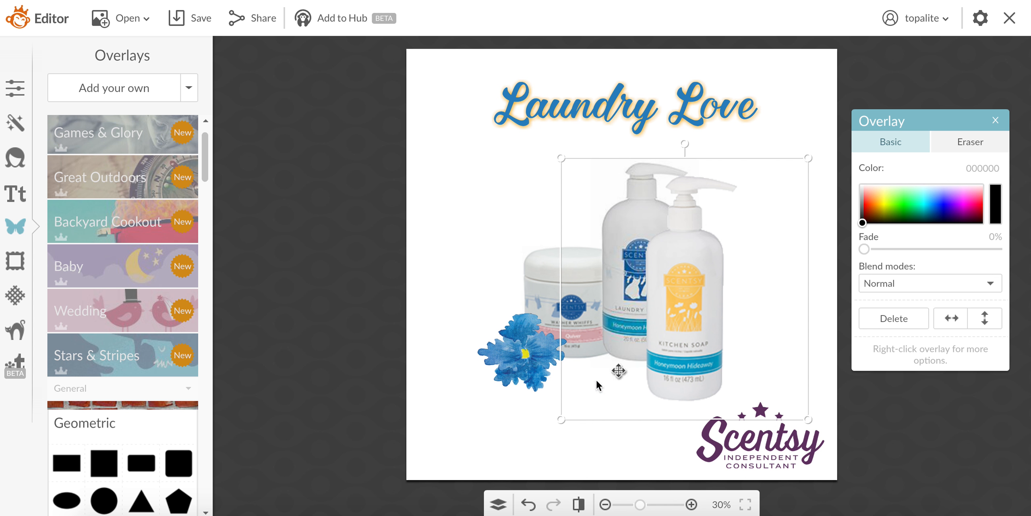
pyautogui.click(465, 430)
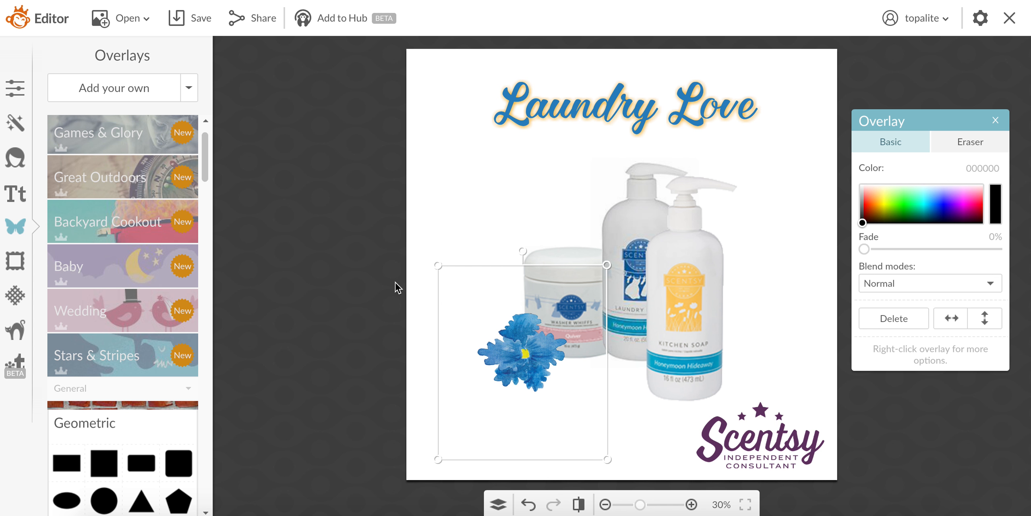
# Add the pink and purple bokeh background picture as an overlay, finding it on this Mac by searching for "background"
pyautogui.click(98, 97)
pyautogui.click(731, 18)
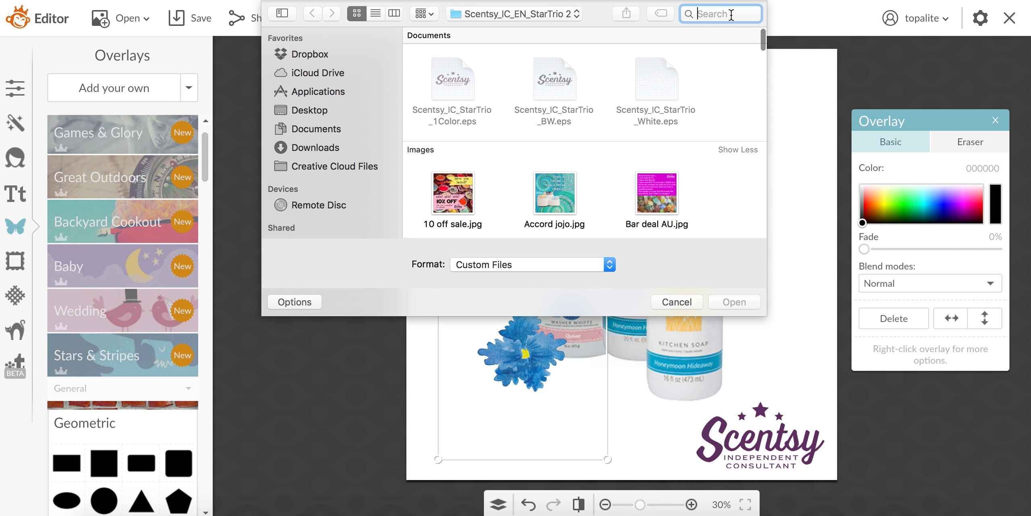
pyautogui.write('background')
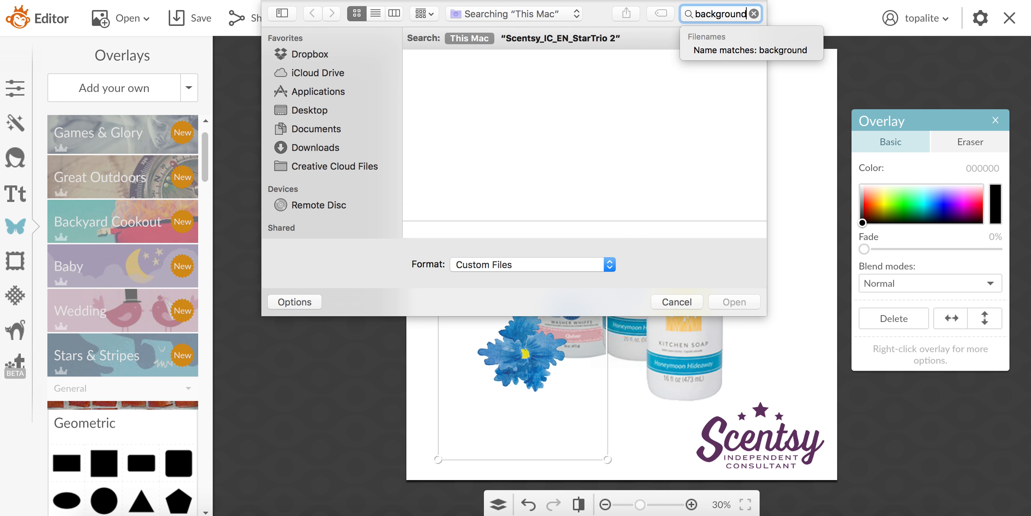
pyautogui.scroll(-10, 558, 158)
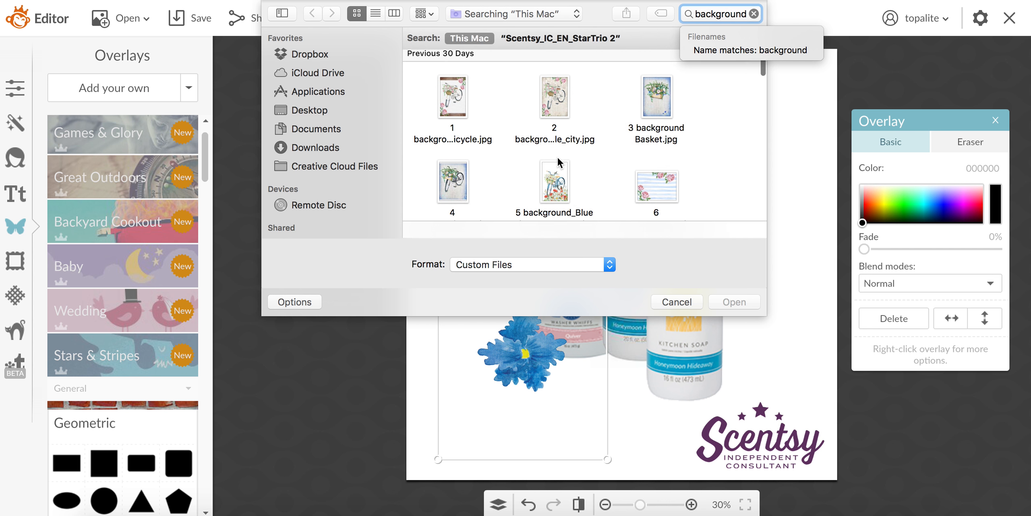
pyautogui.scroll(-10, 558, 159)
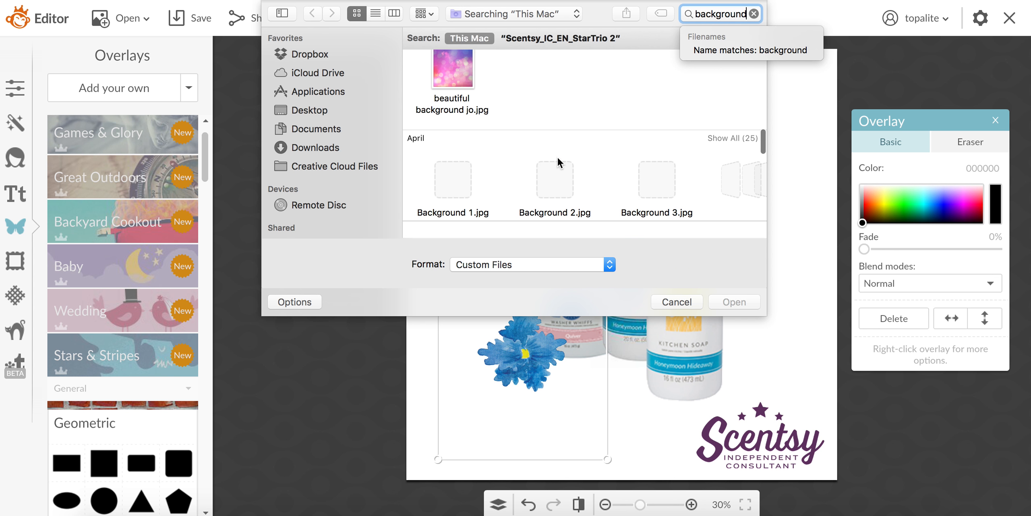
pyautogui.click(455, 80)
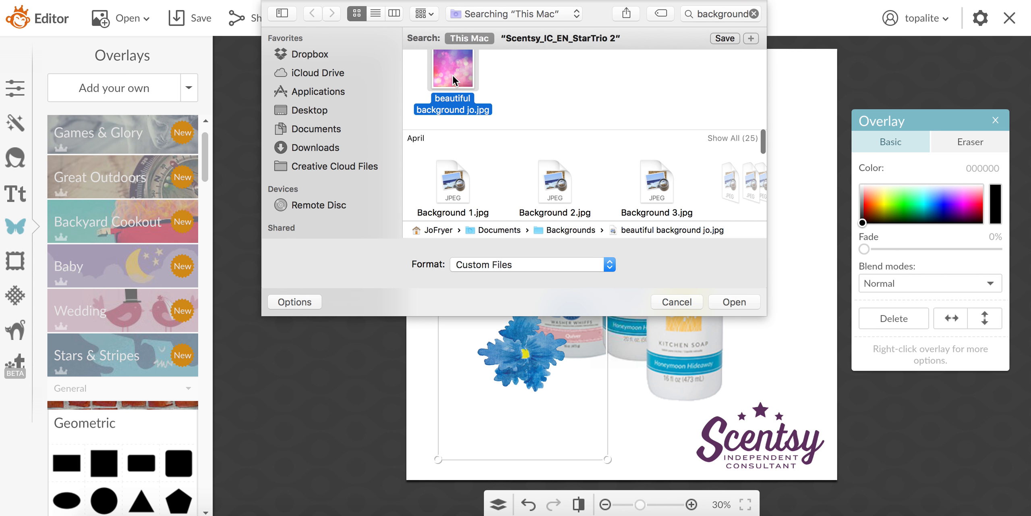
pyautogui.click(740, 296)
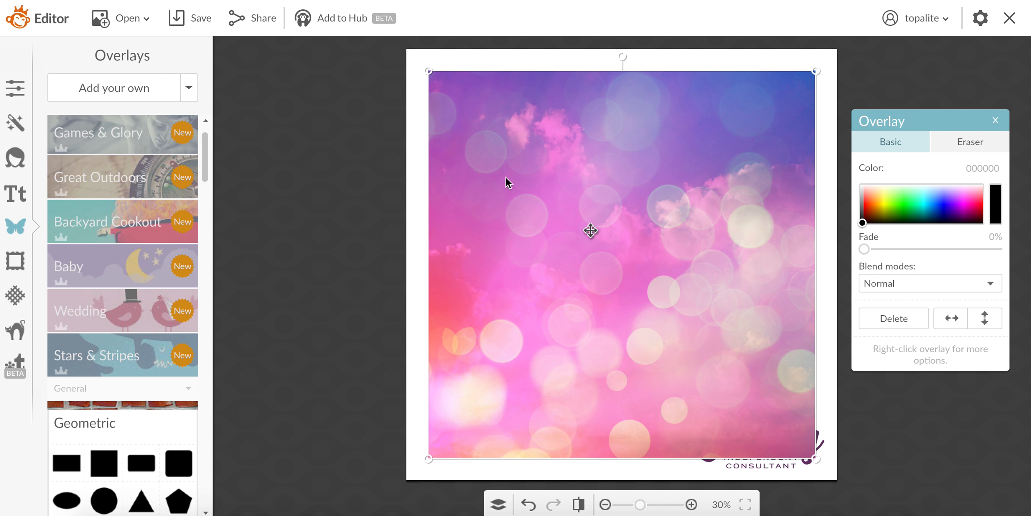
# Shrink the bokeh overlay to about 40% of the canvas width in the bottom-right corner and send it backward behind the Scentsy logo
pyautogui.moveTo(430, 72); pyautogui.dragTo(644, 348)
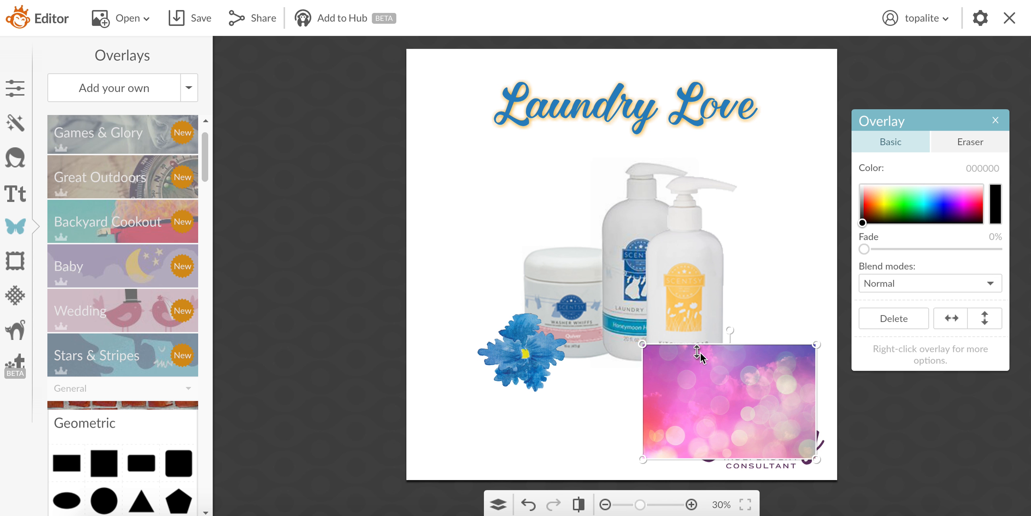
pyautogui.moveTo(704, 370); pyautogui.dragTo(722, 392)
pyautogui.rightClick(721, 391)
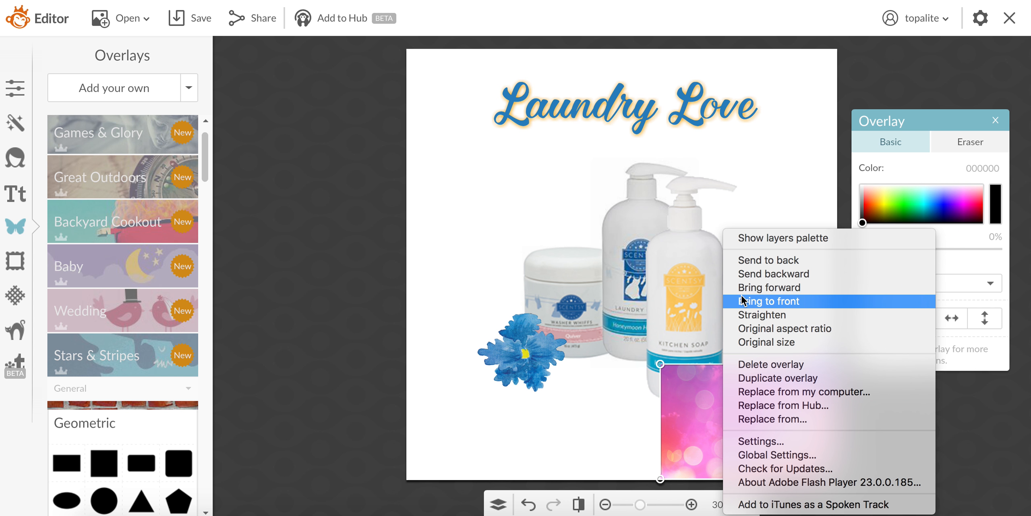
pyautogui.click(744, 274)
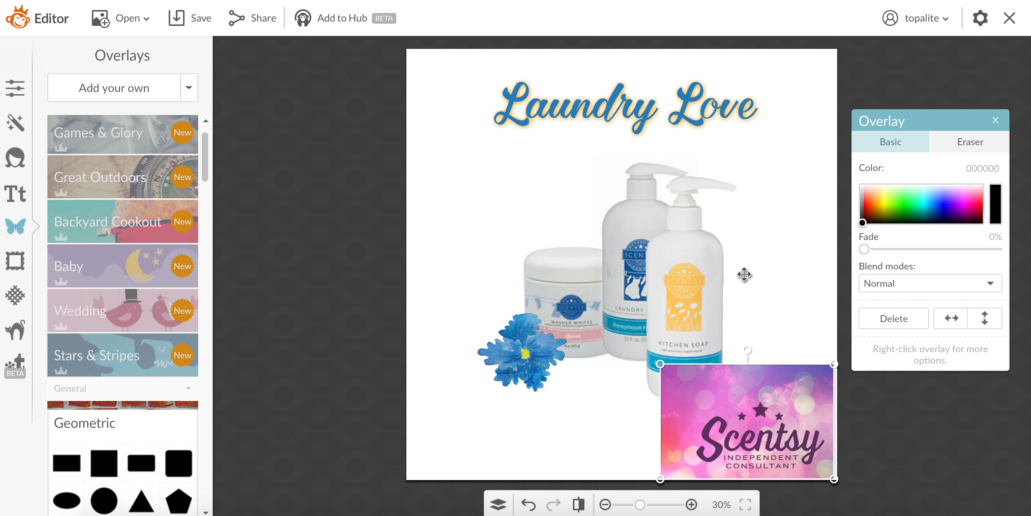
# Delete the bokeh background overlay from behind the Scentsy logo
pyautogui.click(568, 431)
pyautogui.click(807, 313)
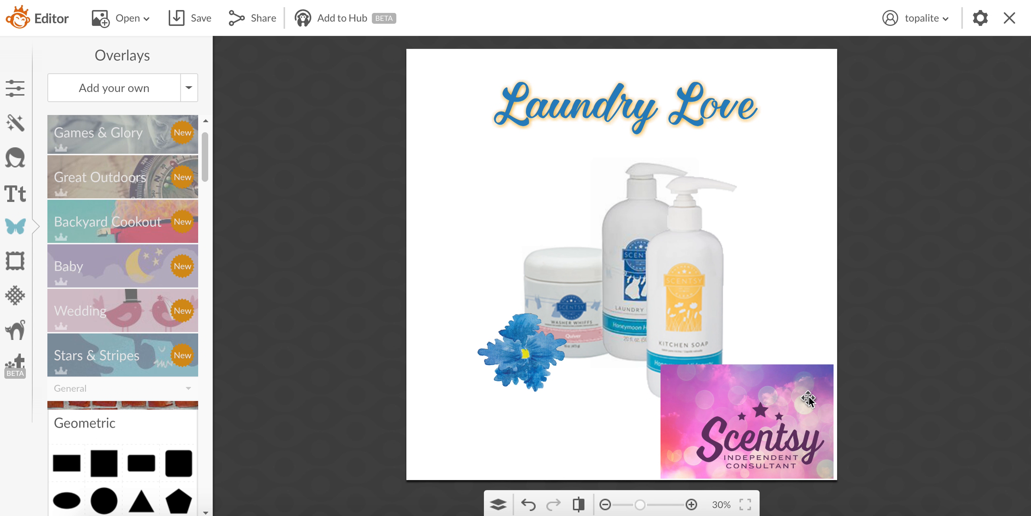
pyautogui.click(676, 421)
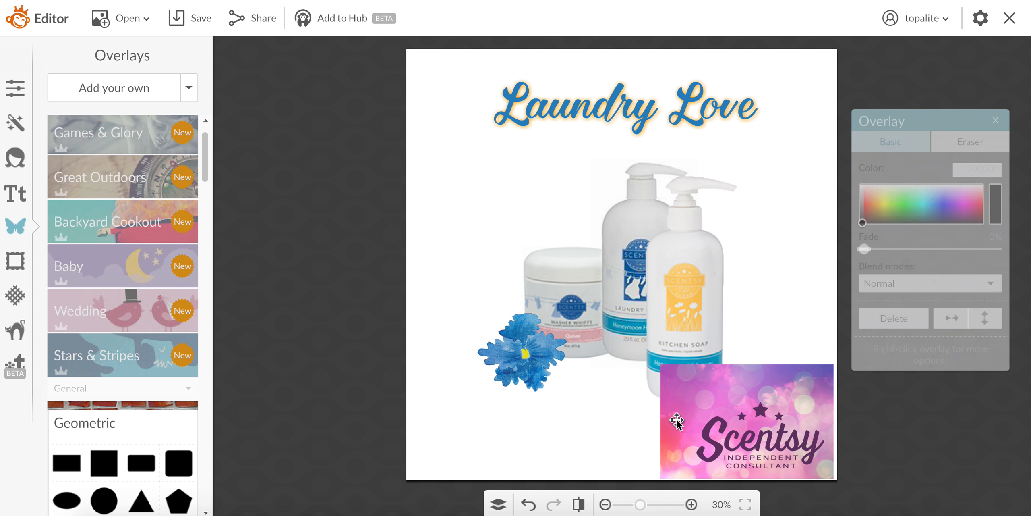
pyautogui.click(886, 325)
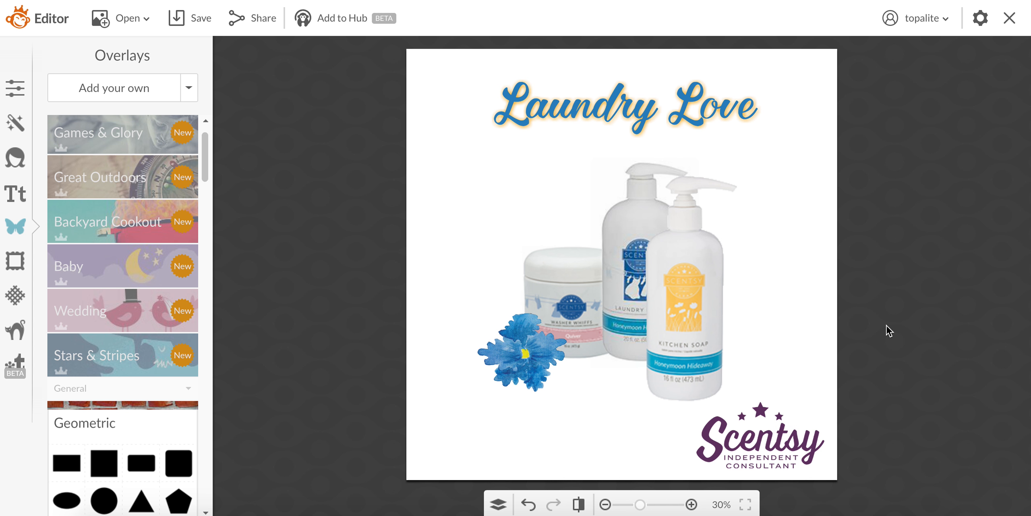